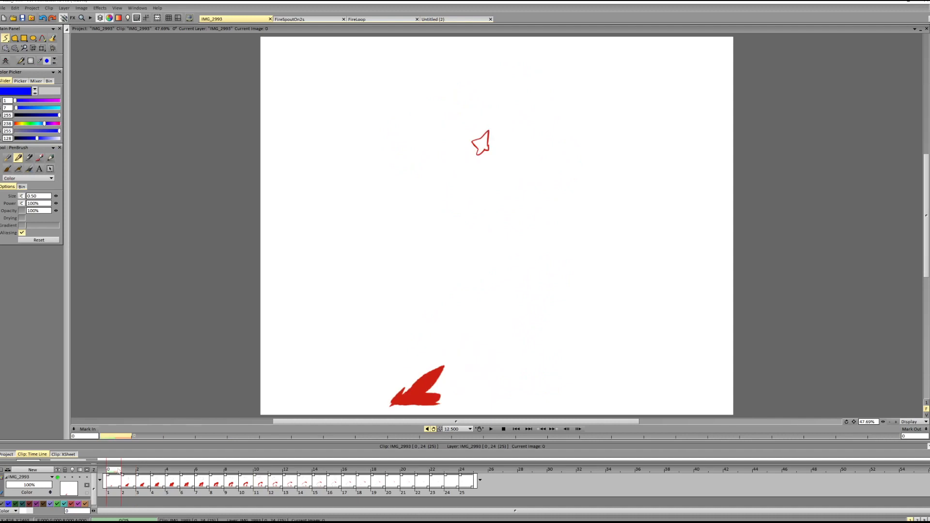
- Add a new layer above the explosion animation for annotations and advance to frame 3
{"action": "left_click", "coordinate": [128, 480]}
{"action": "left_click", "coordinate": [137, 488]}
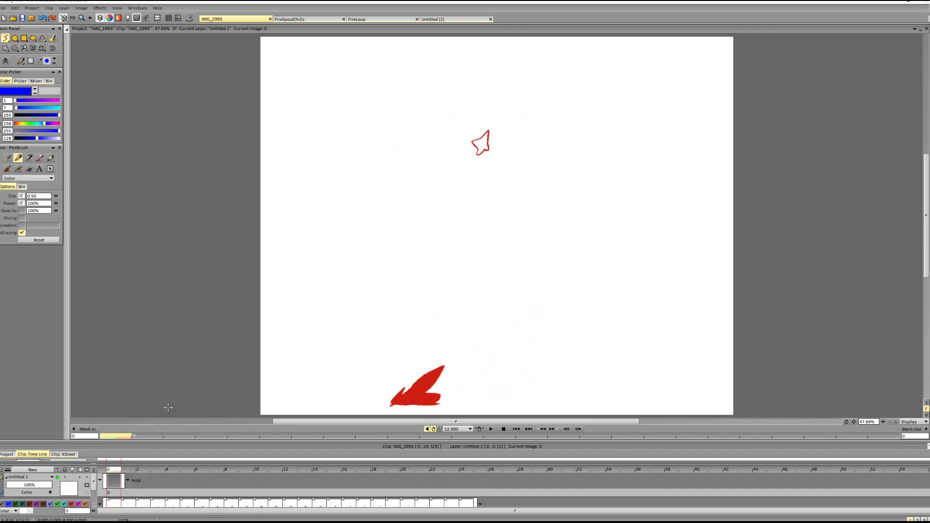
{"action": "key", "text": "Right"}
{"action": "key", "text": "Right"}
{"action": "key", "text": "Right"}
{"action": "key", "text": "Right"}
{"action": "key", "text": "Right"}
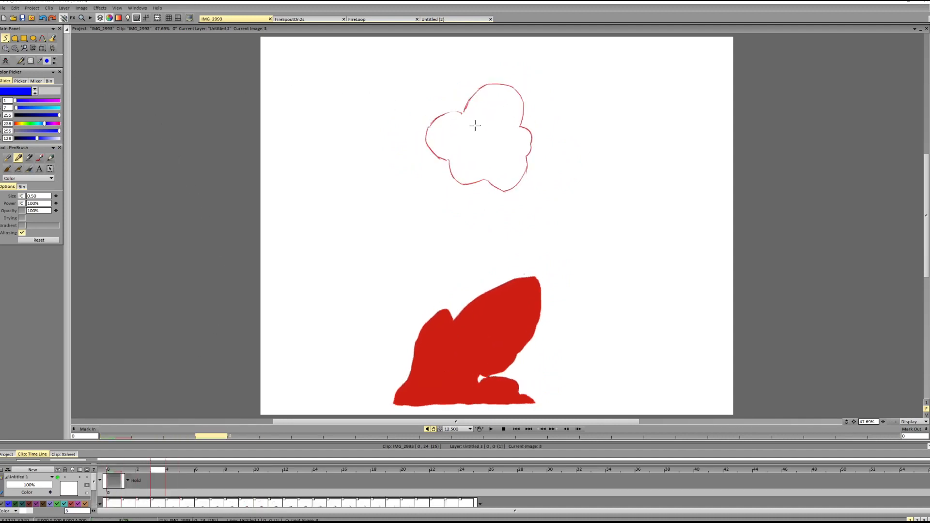
- Mark the cloud outline's left bulge and top bulge with short blue strokes
{"action": "key", "text": "Left"}
{"action": "key", "text": "Right"}
{"action": "mouse_move", "coordinate": [430, 105]}
{"action": "left_mouse_down"}
{"action": "mouse_move", "coordinate": [456, 141]}
{"action": "mouse_move", "coordinate": [422, 143]}
{"action": "left_mouse_up"}
{"action": "left_click_drag", "start_coordinate": [490, 81], "coordinate": [481, 84]}
- Mark the two small bulges at the cloud's bottom edge on frame 7 in blue, and erase the marks
{"action": "key", "text": "Right"}
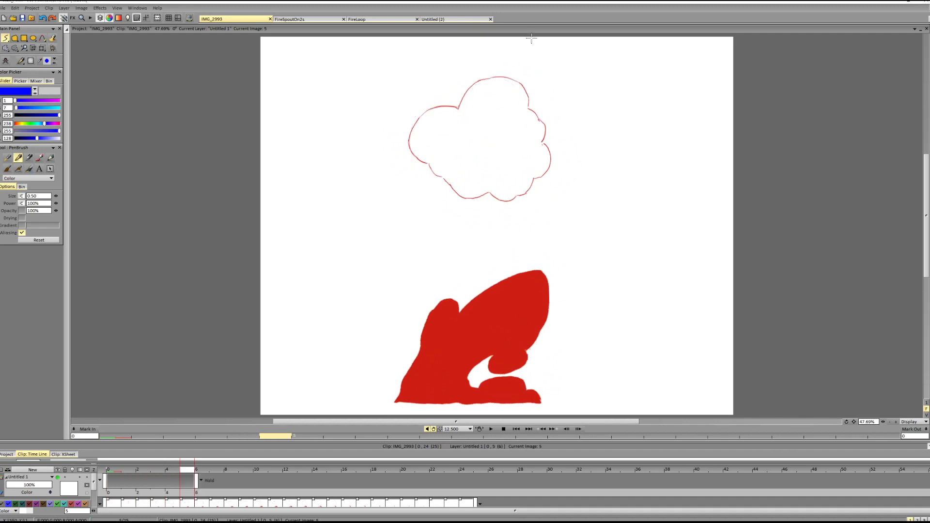
{"action": "key", "text": "Right"}
{"action": "mouse_move", "coordinate": [512, 186]}
{"action": "left_mouse_down"}
{"action": "mouse_move", "coordinate": [527, 207]}
{"action": "mouse_move", "coordinate": [502, 194]}
{"action": "left_mouse_up"}
{"action": "mouse_move", "coordinate": [519, 188]}
{"action": "left_mouse_down"}
{"action": "mouse_move", "coordinate": [525, 182]}
{"action": "mouse_move", "coordinate": [518, 192]}
{"action": "left_mouse_up"}
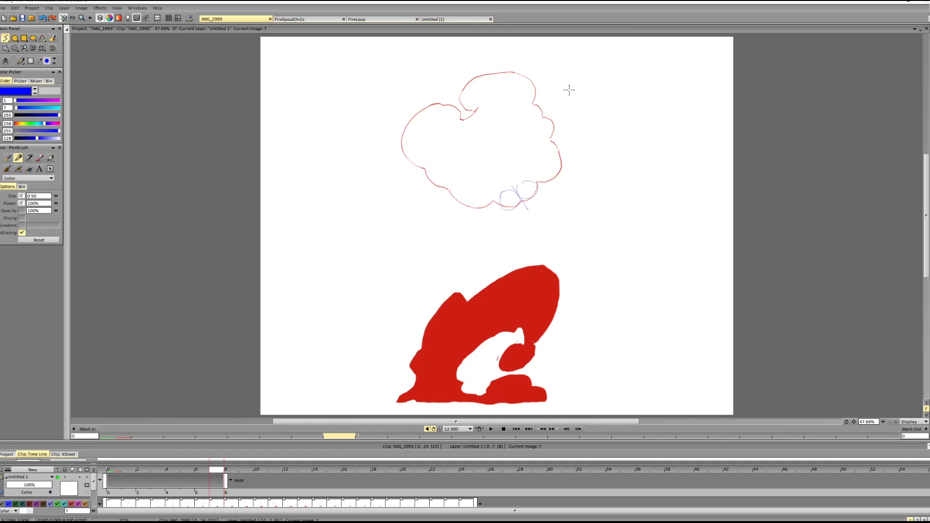
{"action": "key", "text": "BackSpace"}
- Sketch blue marks over the cloud's lower and right parts, clear them, and draw diagonal strokes through the cloud
{"action": "mouse_move", "coordinate": [454, 182]}
{"action": "left_mouse_down"}
{"action": "mouse_move", "coordinate": [472, 173]}
{"action": "mouse_move", "coordinate": [508, 194]}
{"action": "left_mouse_up"}
{"action": "left_click_drag", "start_coordinate": [530, 143], "coordinate": [557, 142]}
{"action": "key", "text": "BackSpace"}
{"action": "left_click_drag", "start_coordinate": [436, 80], "coordinate": [543, 218]}
{"action": "left_click_drag", "start_coordinate": [472, 118], "coordinate": [546, 221]}
- On frame 10, sketch a diagonal centre line, two large ovals, a smaller nose shape and a curved mouth over the cloud
{"action": "key", "text": "Right"}
{"action": "key", "text": "Right"}
{"action": "key", "text": "Right"}
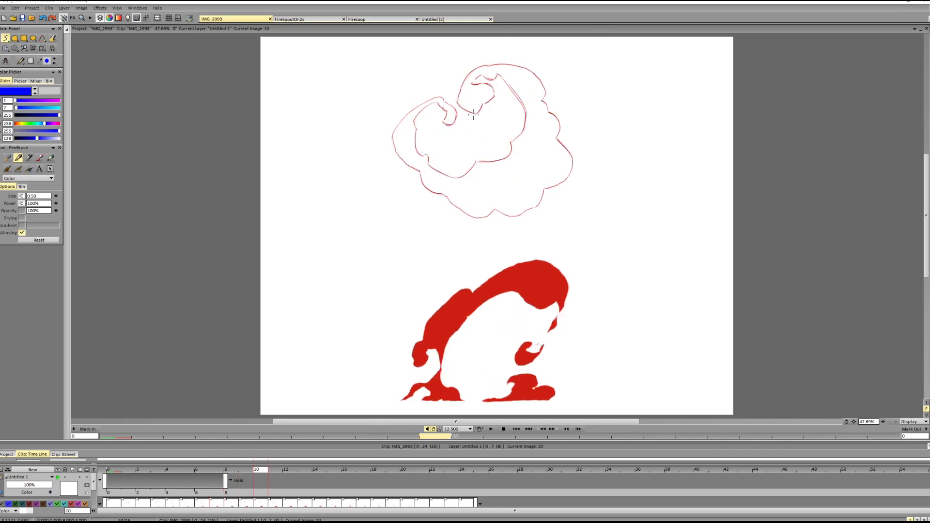
{"action": "left_click_drag", "start_coordinate": [453, 90], "coordinate": [522, 180]}
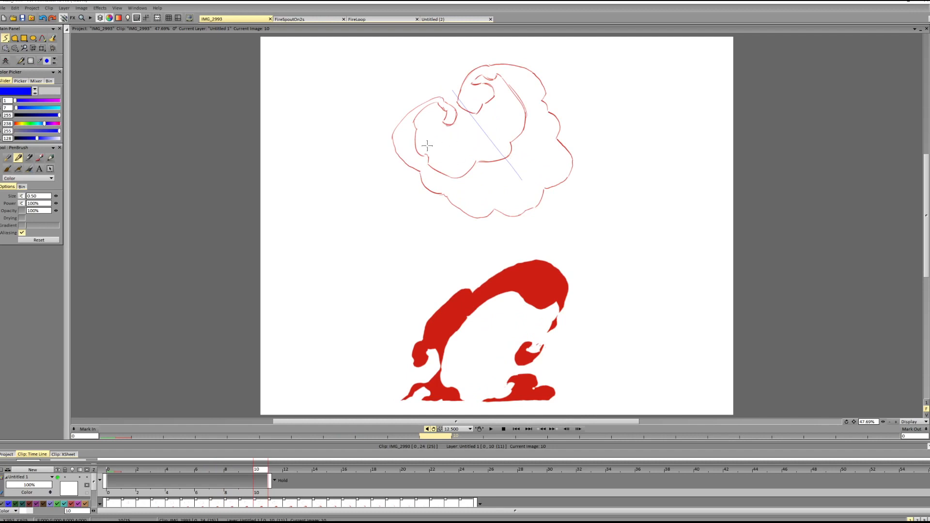
{"action": "mouse_move", "coordinate": [427, 145]}
{"action": "left_mouse_down"}
{"action": "mouse_move", "coordinate": [455, 135]}
{"action": "mouse_move", "coordinate": [477, 145]}
{"action": "mouse_move", "coordinate": [519, 138]}
{"action": "mouse_move", "coordinate": [496, 137]}
{"action": "mouse_move", "coordinate": [506, 159]}
{"action": "left_mouse_up"}
{"action": "left_click_drag", "start_coordinate": [466, 106], "coordinate": [506, 163]}
{"action": "mouse_move", "coordinate": [480, 190]}
{"action": "left_mouse_down"}
{"action": "mouse_move", "coordinate": [538, 159]}
{"action": "mouse_move", "coordinate": [536, 183]}
{"action": "left_mouse_up"}
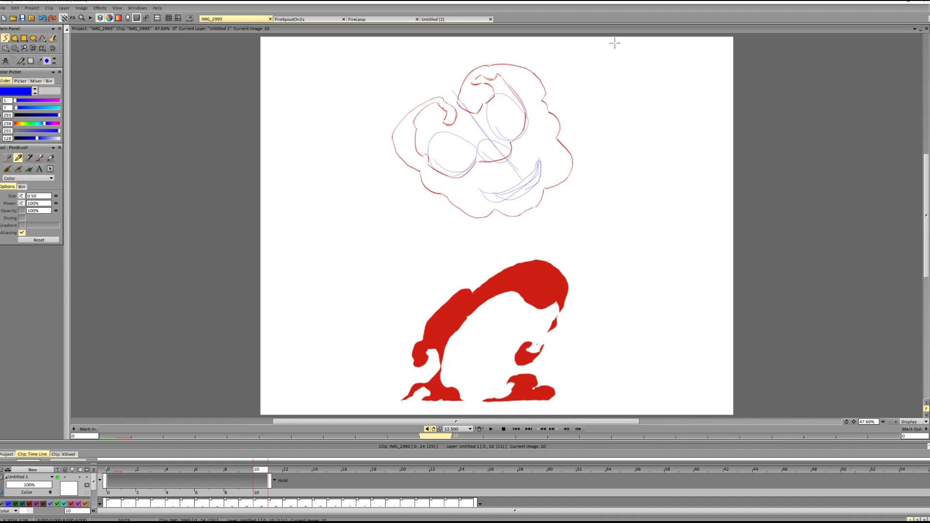
- On frame 12, sketch two blue eye ovals inside the cloud's hollow and a mouth curve near its bottom edge
{"action": "key", "text": "Right"}
{"action": "key", "text": "Right"}
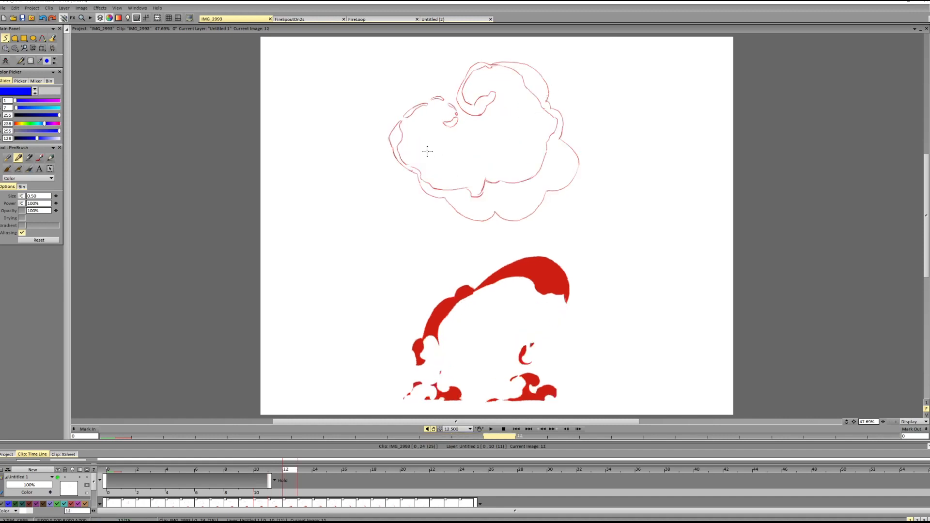
{"action": "mouse_move", "coordinate": [428, 147]}
{"action": "left_mouse_down"}
{"action": "mouse_move", "coordinate": [467, 146]}
{"action": "mouse_move", "coordinate": [452, 167]}
{"action": "left_mouse_up"}
{"action": "mouse_move", "coordinate": [516, 103]}
{"action": "left_mouse_down"}
{"action": "mouse_move", "coordinate": [515, 116]}
{"action": "mouse_move", "coordinate": [538, 135]}
{"action": "left_mouse_up"}
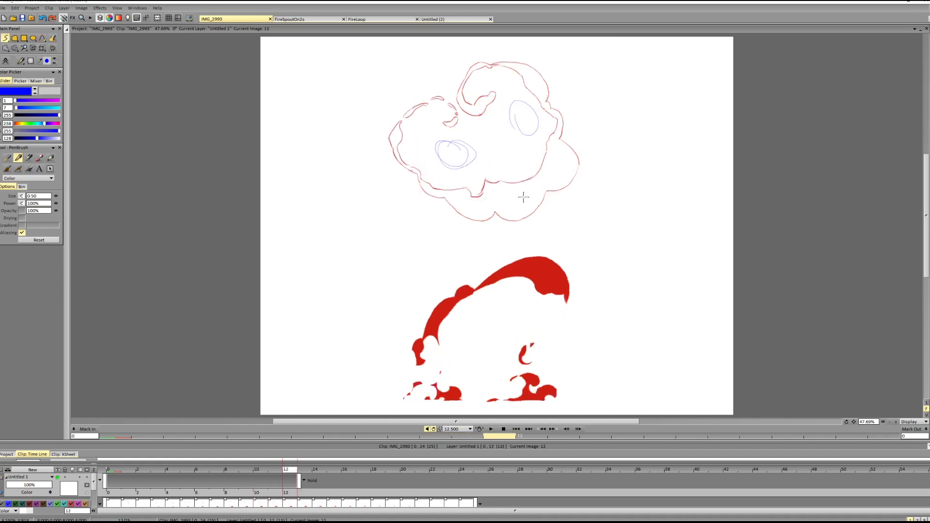
{"action": "left_click_drag", "start_coordinate": [504, 196], "coordinate": [533, 188]}
- On frame 13, sketch a diagonal line and curves at the cloud's lower right, plus short marks inside its hollow
{"action": "key", "text": "Right"}
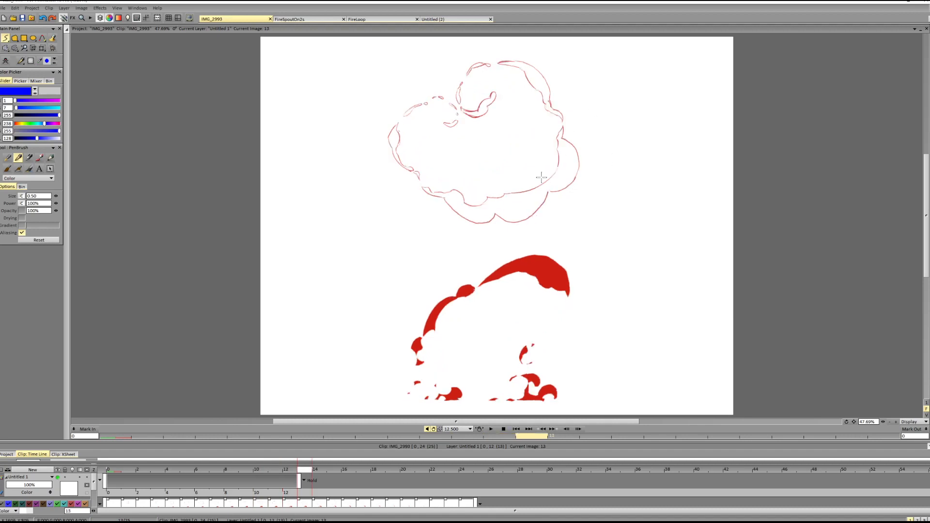
{"action": "left_click_drag", "start_coordinate": [520, 175], "coordinate": [560, 211]}
{"action": "mouse_move", "coordinate": [531, 220]}
{"action": "left_mouse_down"}
{"action": "mouse_move", "coordinate": [574, 183]}
{"action": "mouse_move", "coordinate": [546, 207]}
{"action": "left_mouse_up"}
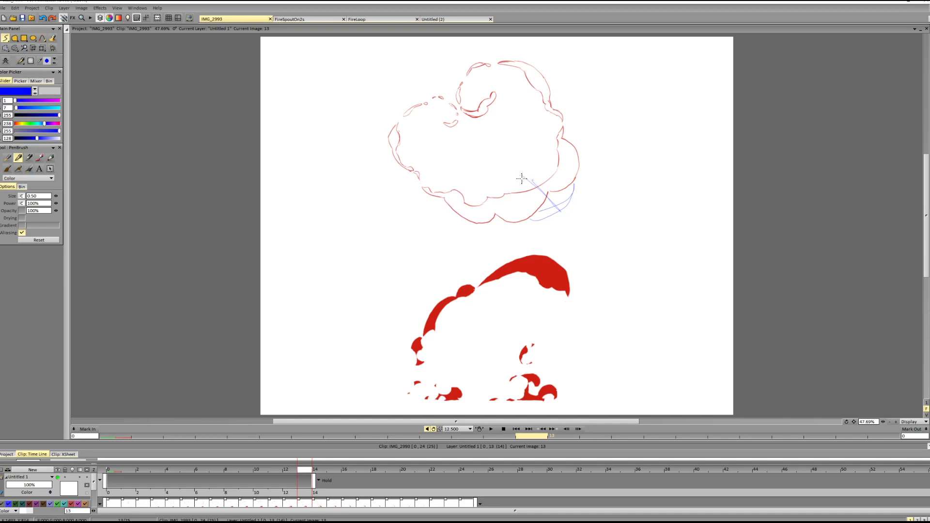
{"action": "left_click_drag", "start_coordinate": [521, 179], "coordinate": [550, 169]}
{"action": "left_click_drag", "start_coordinate": [466, 135], "coordinate": [469, 135]}
{"action": "left_click_drag", "start_coordinate": [513, 108], "coordinate": [526, 104]}
- Return to frame 10 and trace a blue scalloped edge along the lower part of the cloud's inner hollow
{"action": "key", "text": "Left"}
{"action": "key", "text": "Left"}
{"action": "key", "text": "Left"}
{"action": "key", "text": "Left"}
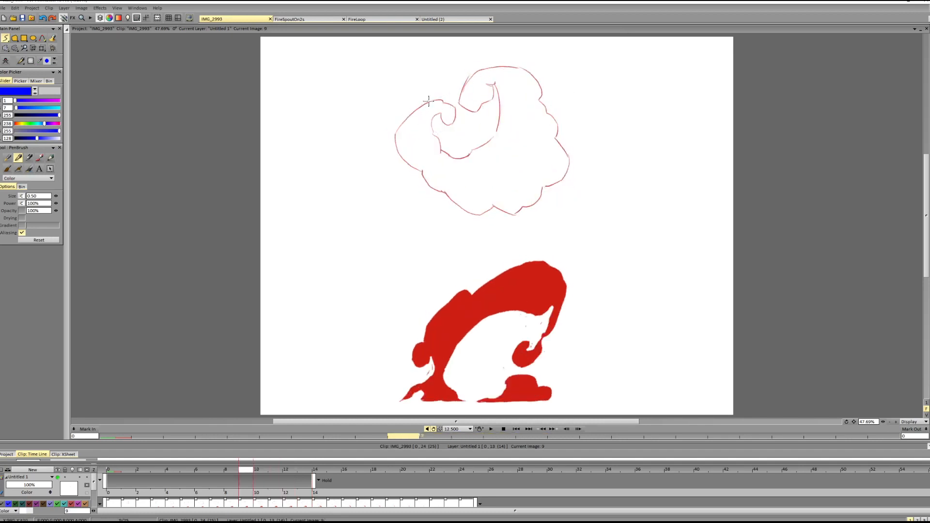
{"action": "key", "text": "Right"}
{"action": "key", "text": "Right"}
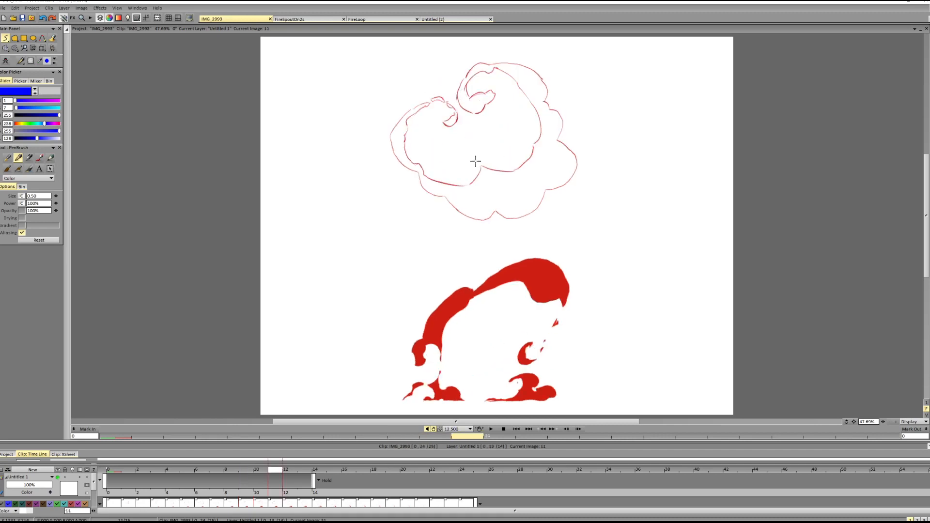
{"action": "key", "text": "Left"}
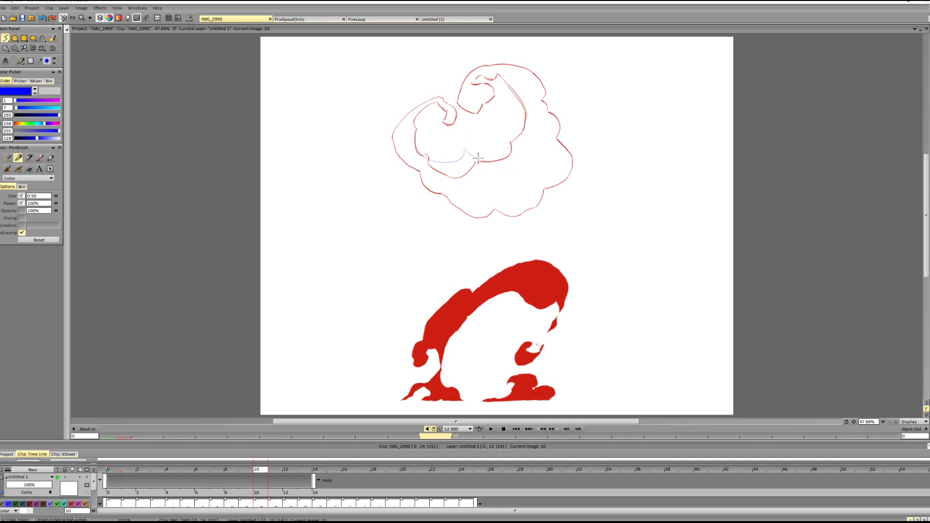
{"action": "left_click_drag", "start_coordinate": [463, 153], "coordinate": [504, 164]}
- On frame 16, divide the cloud fragments with a diagonal blue line and circle the upper and lower groups
{"action": "key", "text": "Right"}
{"action": "key", "text": "Right"}
{"action": "key", "text": "Right"}
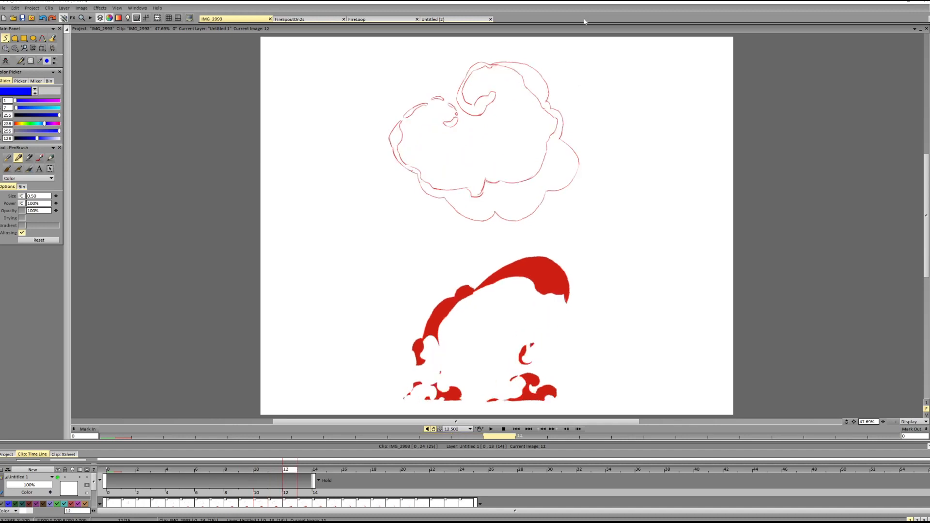
{"action": "key", "text": "Right"}
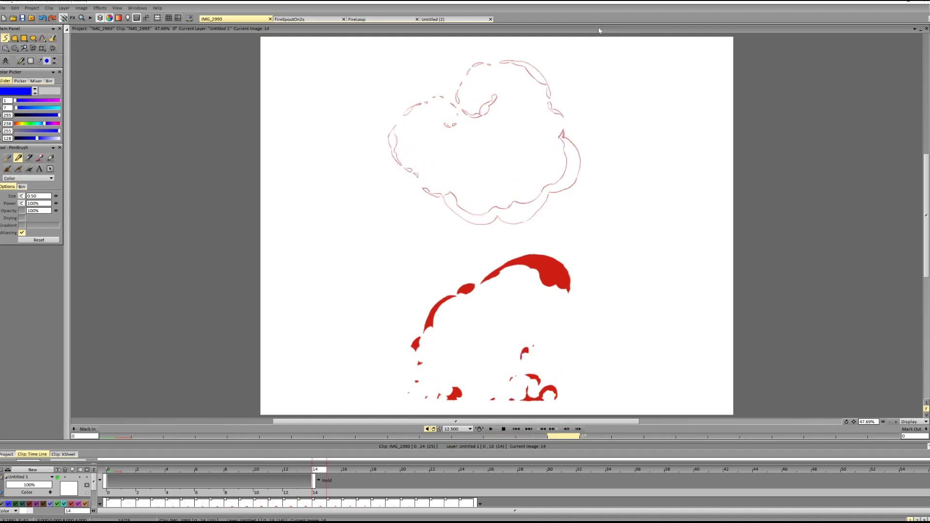
{"action": "key", "text": "Right"}
{"action": "key", "text": "Right"}
{"action": "key", "text": "Right"}
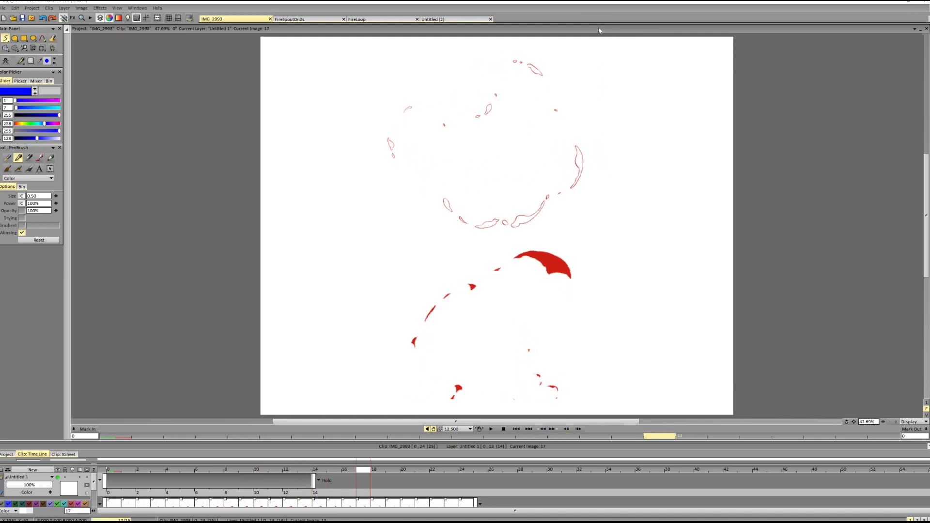
{"action": "key", "text": "Left"}
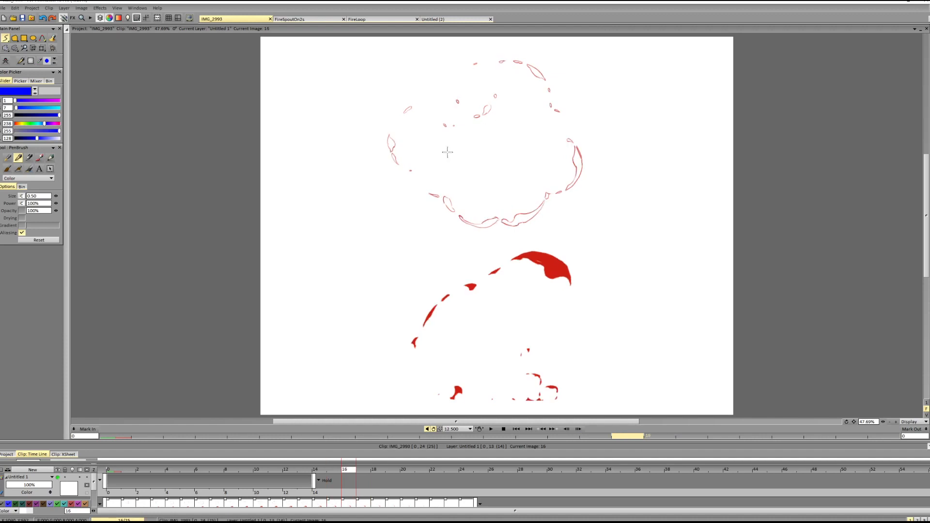
{"action": "left_click_drag", "start_coordinate": [384, 201], "coordinate": [633, 97]}
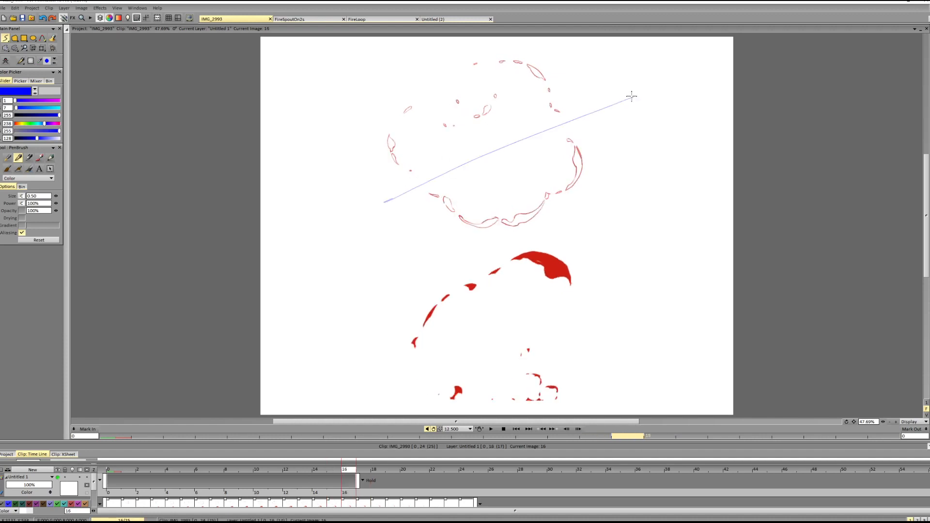
{"action": "key", "text": "ctrl+z"}
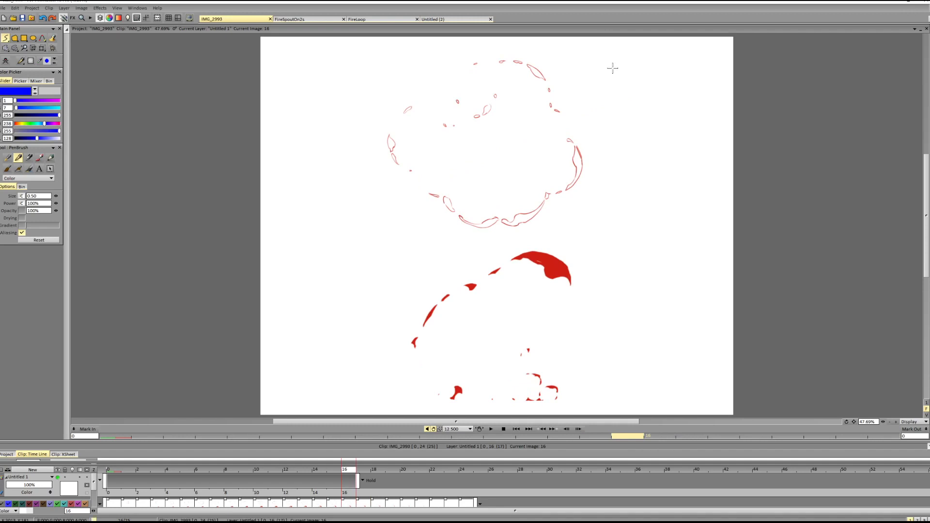
{"action": "mouse_move", "coordinate": [368, 218]}
{"action": "left_mouse_down"}
{"action": "mouse_move", "coordinate": [581, 61]}
{"action": "mouse_move", "coordinate": [468, 164]}
{"action": "mouse_move", "coordinate": [501, 57]}
{"action": "left_mouse_up"}
{"action": "mouse_move", "coordinate": [440, 180]}
{"action": "left_mouse_down"}
{"action": "mouse_move", "coordinate": [533, 247]}
{"action": "mouse_move", "coordinate": [506, 130]}
{"action": "left_mouse_up"}
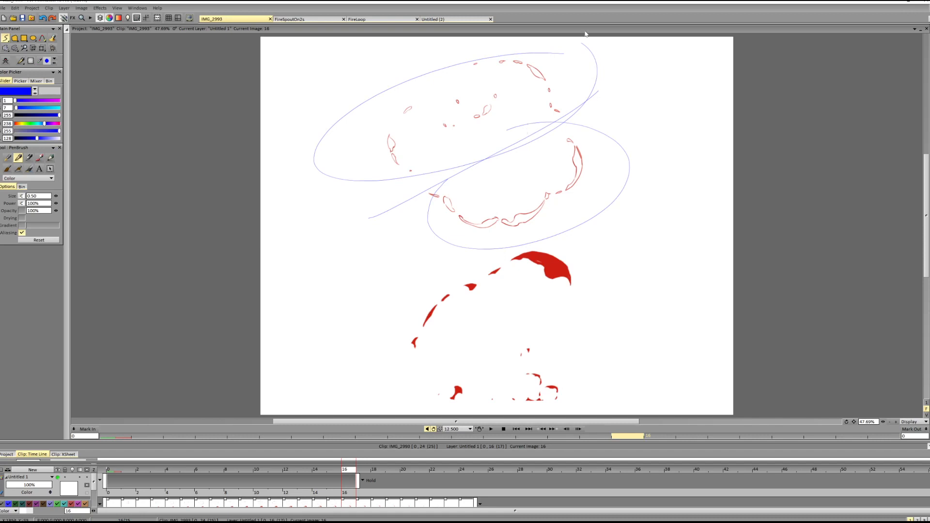
- Compare frames 14 to 16, sketch a blue direction stroke inside the cloud on frame 16, and undo the last stroke
{"action": "key", "text": "Left"}
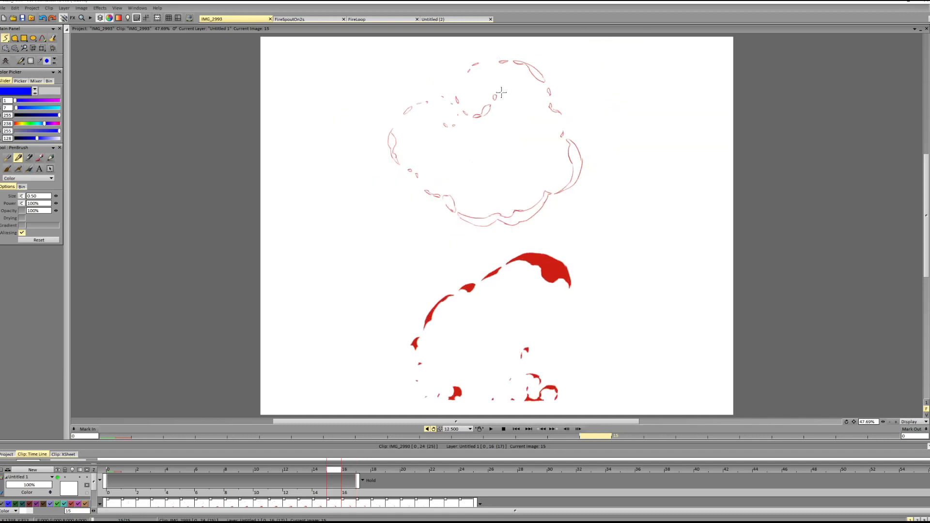
{"action": "key", "text": "Left"}
{"action": "key", "text": "Right"}
{"action": "key", "text": "Right"}
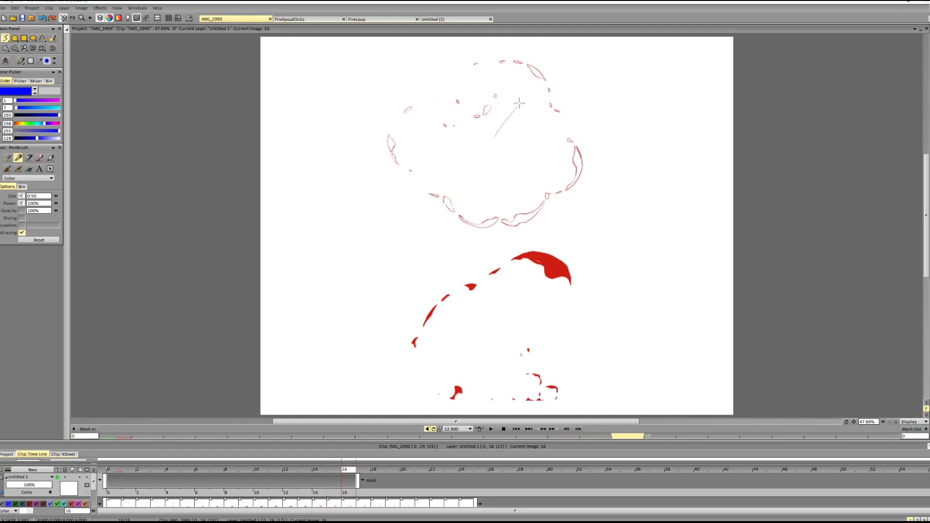
{"action": "left_click_drag", "start_coordinate": [443, 143], "coordinate": [431, 152]}
{"action": "key", "text": "ctrl+z"}
- Trace the thicker fragments along the cloud's bottom and right edges on frame 16 in blue
{"action": "key", "text": "Left"}
{"action": "key", "text": "Right"}
{"action": "left_click_drag", "start_coordinate": [461, 216], "coordinate": [534, 206]}
{"action": "left_click_drag", "start_coordinate": [581, 178], "coordinate": [581, 153]}
- Play the animation to review how both explosion shapes dissipate, and stop the playback
{"action": "key", "text": "Right"}
{"action": "key", "text": "Right"}
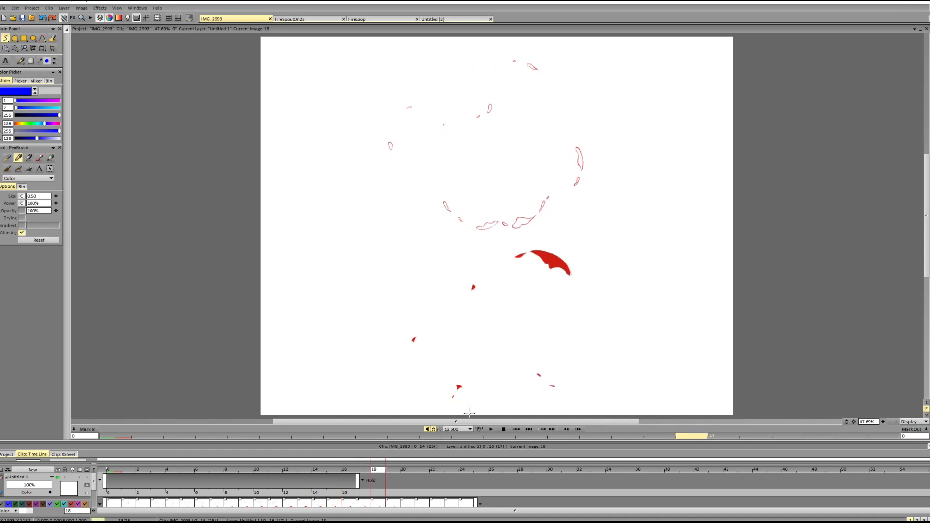
{"action": "left_click", "coordinate": [491, 428]}
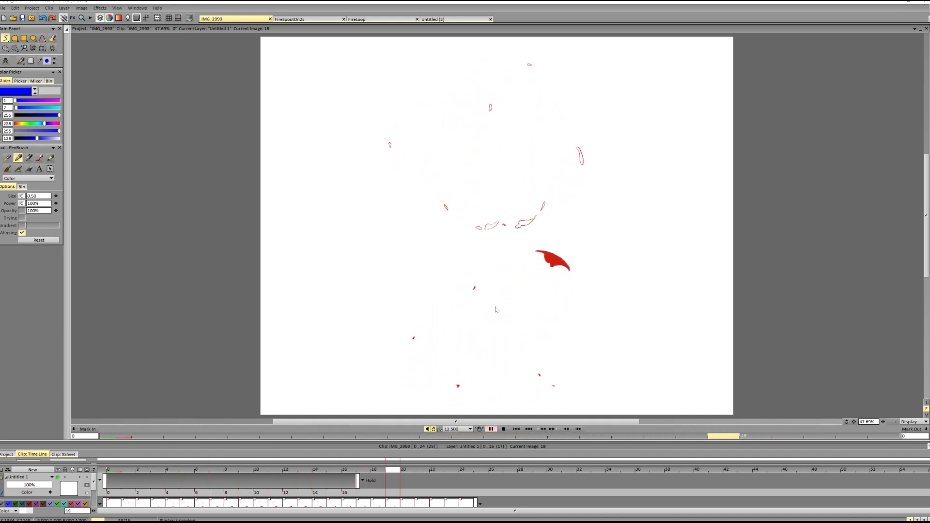
{"action": "key", "text": "Return"}
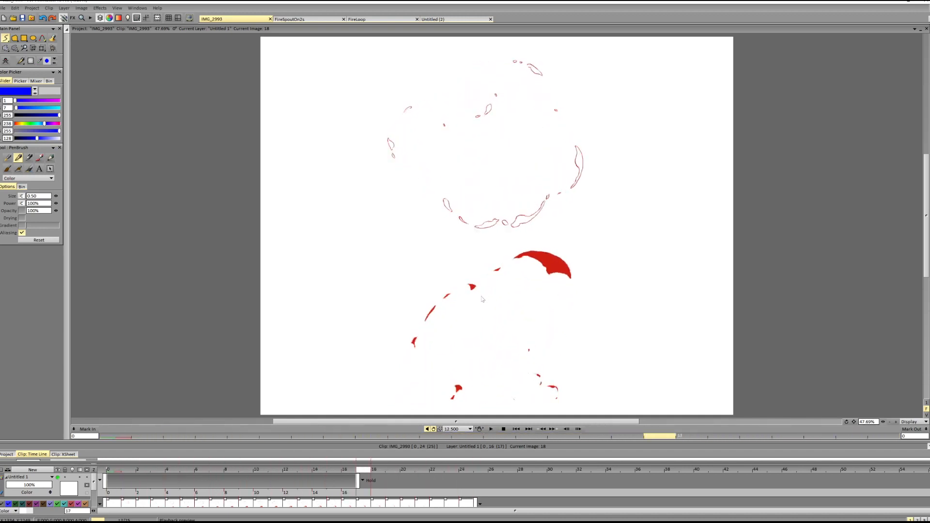
- Draw a blue arrow on frame 10 from the lower red shape's hollow through its head toward the upper right
{"action": "left_click", "coordinate": [183, 470]}
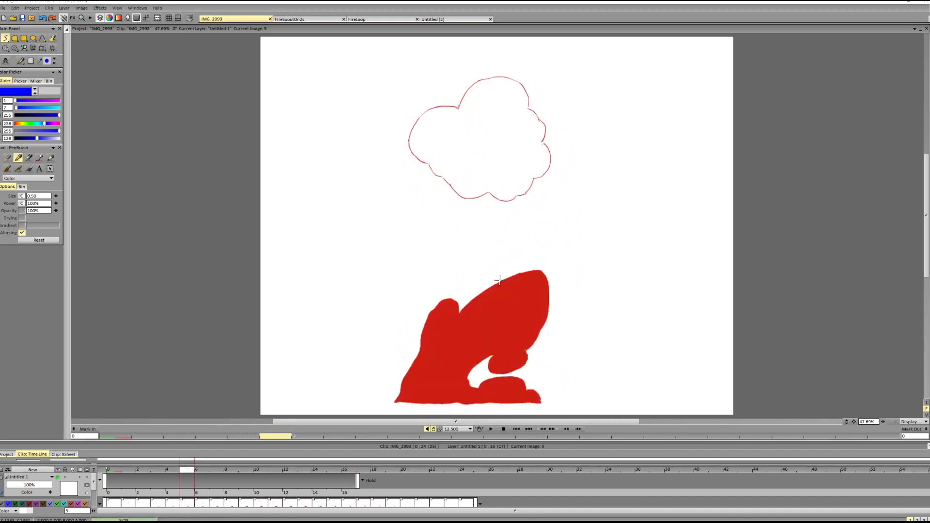
{"action": "key", "text": "Right"}
{"action": "key", "text": "Right"}
{"action": "key", "text": "Right"}
{"action": "key", "text": "Right"}
{"action": "key", "text": "Right"}
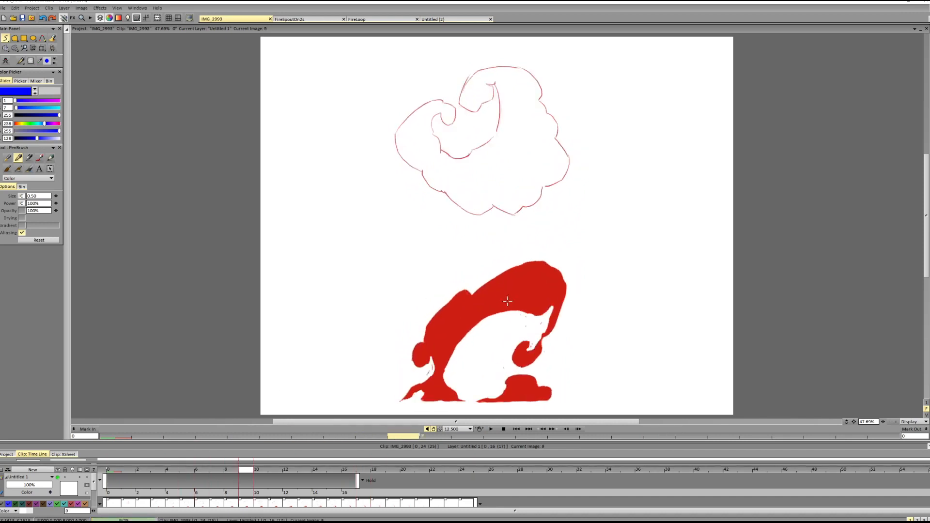
{"action": "left_click_drag", "start_coordinate": [485, 331], "coordinate": [579, 247]}
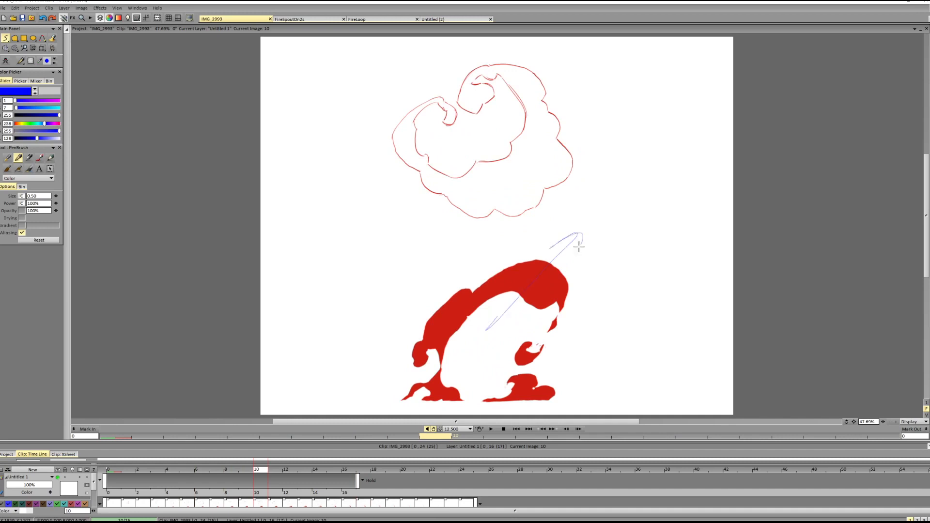
- On frame 15, draw a second blue arrow from the lower shape's right base toward the upper left
{"action": "key", "text": "Right"}
{"action": "key", "text": "Right"}
{"action": "key", "text": "Right"}
{"action": "key", "text": "Right"}
{"action": "key", "text": "Right"}
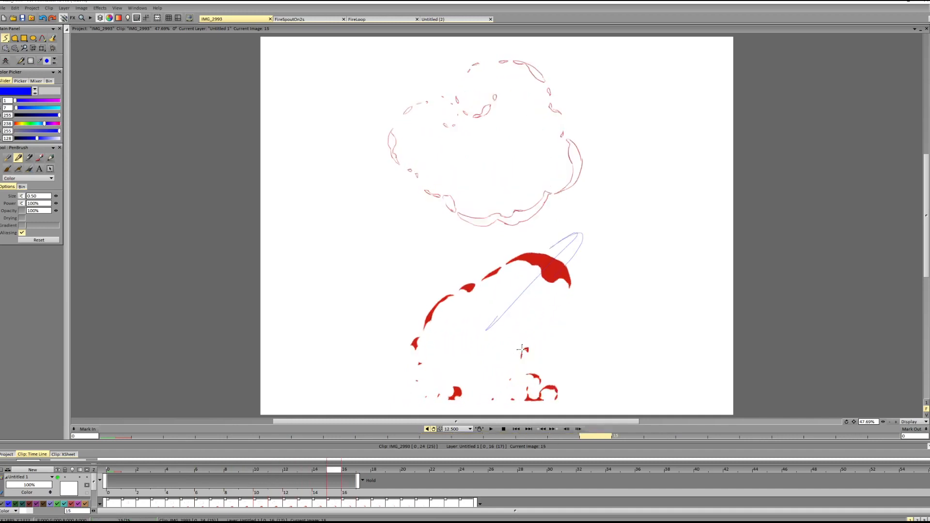
{"action": "mouse_move", "coordinate": [536, 374]}
{"action": "left_mouse_down"}
{"action": "mouse_move", "coordinate": [437, 279]}
{"action": "mouse_move", "coordinate": [495, 294]}
{"action": "left_mouse_up"}
- Go back to frame 7 and draw a shorter blue arrow through the red shape's head, undoing the first attempt
{"action": "key", "text": "Left"}
{"action": "key", "text": "Left"}
{"action": "key", "text": "Left"}
{"action": "key", "text": "Left"}
{"action": "key", "text": "Left"}
{"action": "key", "text": "Left"}
{"action": "key", "text": "Left"}
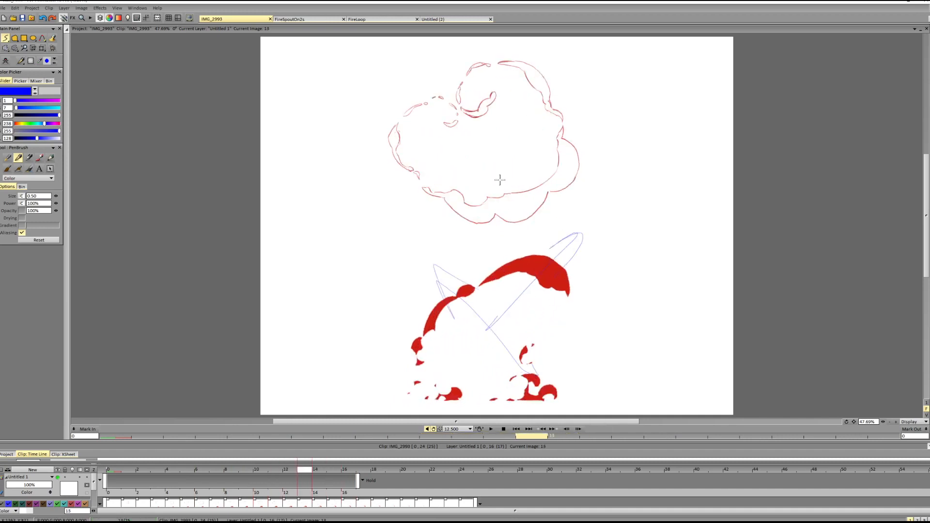
{"action": "key", "text": "Left"}
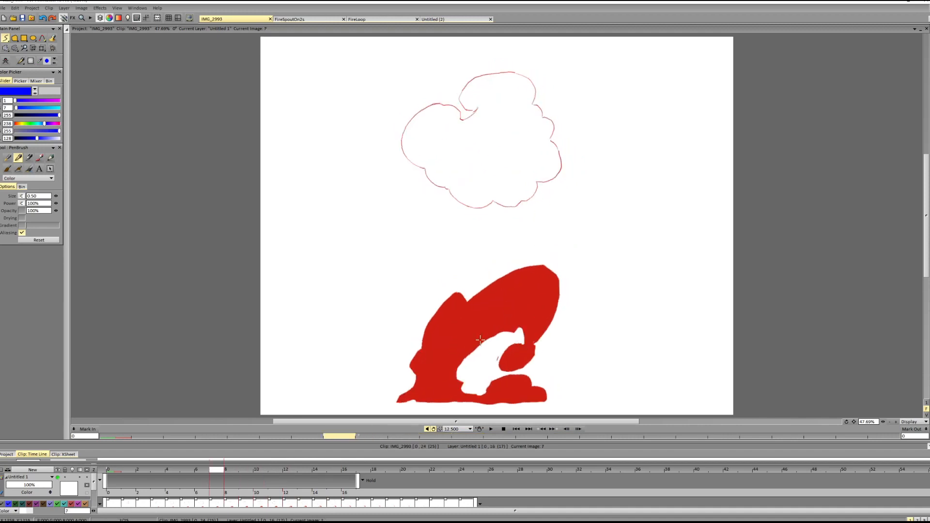
{"action": "left_click_drag", "start_coordinate": [457, 368], "coordinate": [579, 233]}
{"action": "key", "text": "ctrl+z"}
{"action": "mouse_move", "coordinate": [503, 315]}
{"action": "left_mouse_down"}
{"action": "mouse_move", "coordinate": [512, 302]}
{"action": "mouse_move", "coordinate": [550, 291]}
{"action": "left_mouse_up"}
- Step back and forth through the frames to examine how the red shape's hollow opens along the arrow
{"action": "key", "text": "Right"}
{"action": "key", "text": "Right"}
{"action": "key", "text": "Right"}
{"action": "key", "text": "Right"}
{"action": "key", "text": "Left"}
{"action": "key", "text": "Left"}
{"action": "key", "text": "Left"}
{"action": "key", "text": "Left"}
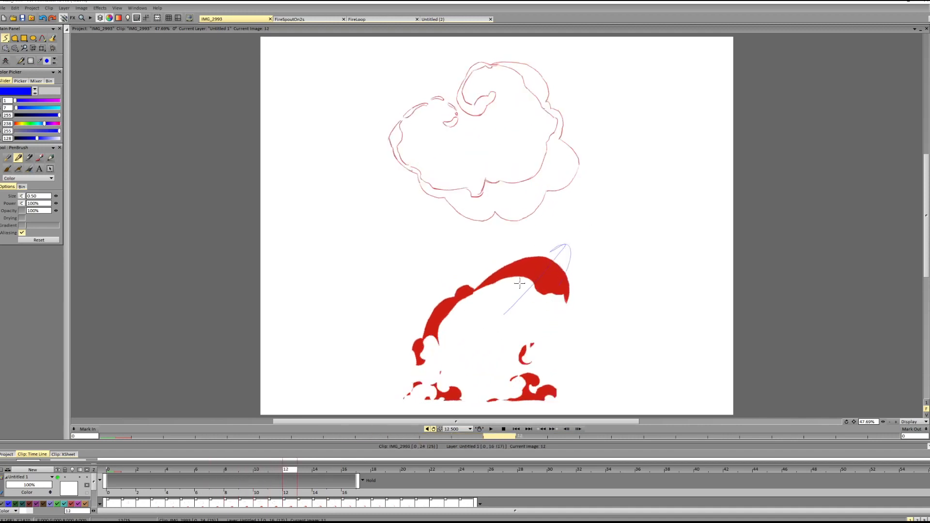
- Redraw the blue arrow at a steeper angle through the red shape's head and advance to frame 13
{"action": "left_click_drag", "start_coordinate": [502, 309], "coordinate": [550, 266]}
{"action": "key", "text": "Right"}
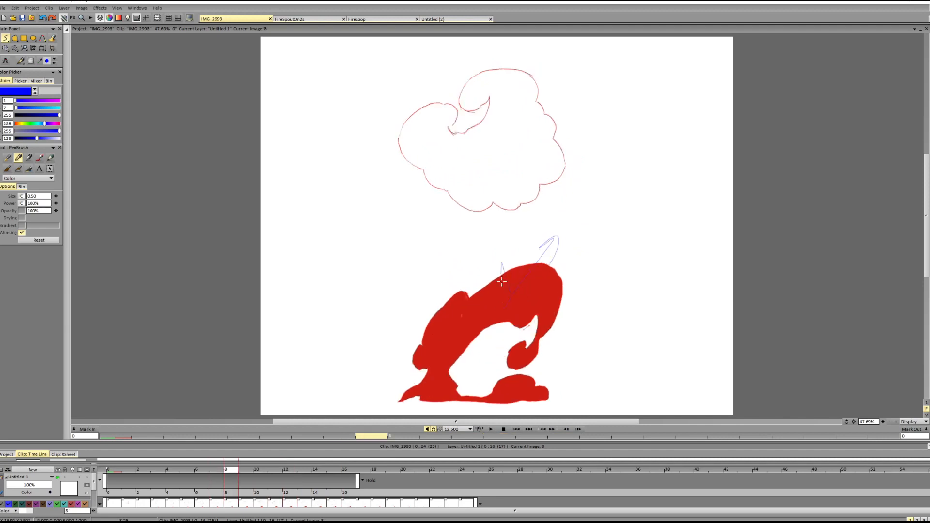
{"action": "key", "text": "Right"}
{"action": "key", "text": "Right"}
{"action": "key", "text": "Right"}
{"action": "key", "text": "Right"}
{"action": "key", "text": "Right"}
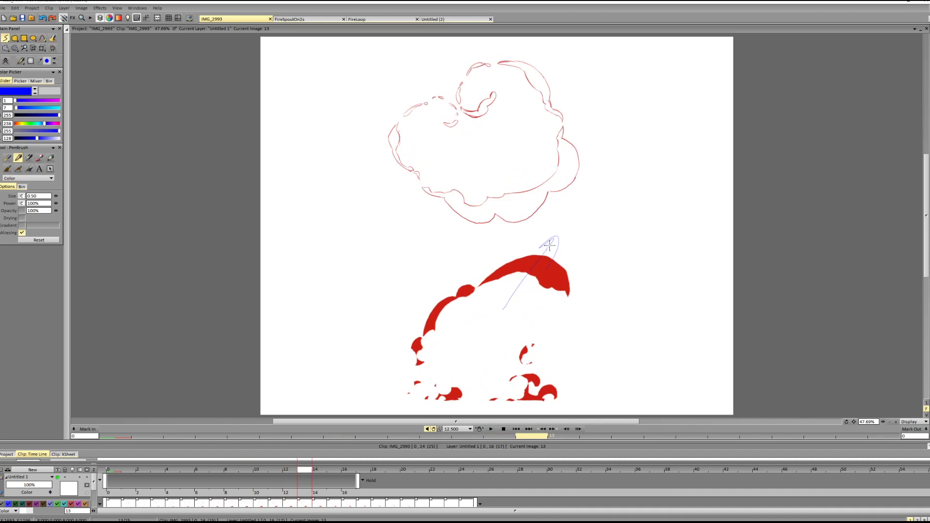
- Remove the blue arrow and step back and forth between frames 8 and 13 to examine how the red shape changes
{"action": "key", "text": "Left"}
{"action": "key", "text": "Left"}
{"action": "key", "text": "Left"}
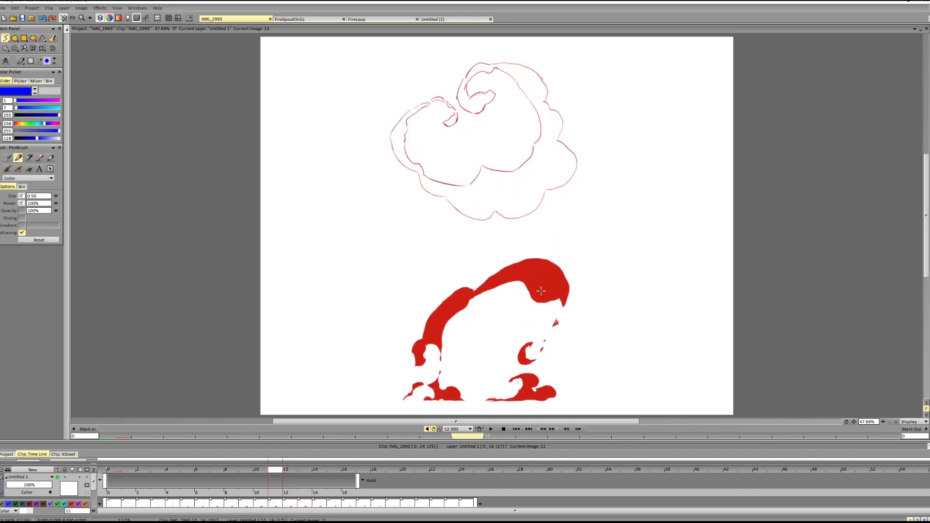
{"action": "key", "text": "Left"}
{"action": "key", "text": "Left"}
{"action": "key", "text": "Right"}
{"action": "key", "text": "Right"}
{"action": "key", "text": "Right"}
{"action": "key", "text": "Right"}
{"action": "key", "text": "Left"}
{"action": "key", "text": "Left"}
{"action": "key", "text": "Left"}
{"action": "key", "text": "Left"}
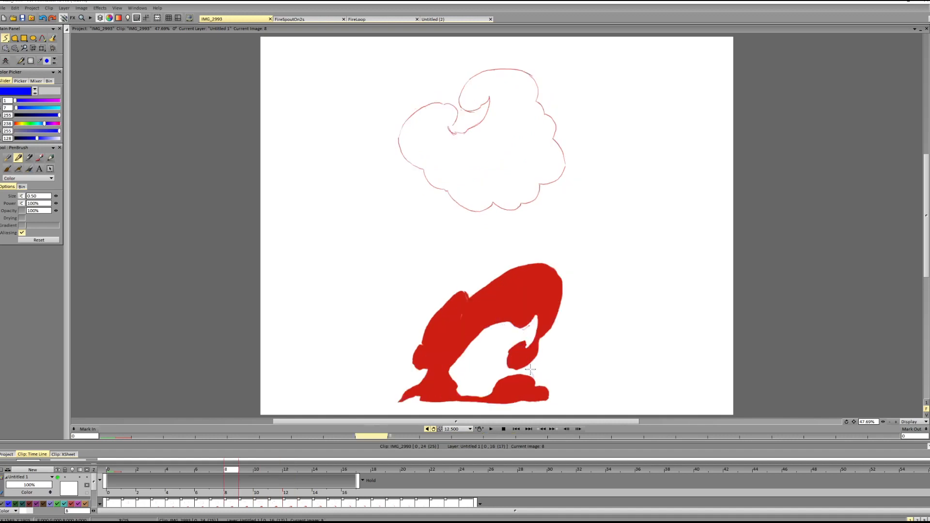
- On frame 12, try a blue arrow angled up through the red shape's head and compare it with earlier frames
{"action": "key", "text": "Right"}
{"action": "key", "text": "Right"}
{"action": "key", "text": "Right"}
{"action": "key", "text": "Right"}
{"action": "mouse_move", "coordinate": [528, 310]}
{"action": "left_mouse_down"}
{"action": "mouse_move", "coordinate": [571, 222]}
{"action": "mouse_move", "coordinate": [564, 264]}
{"action": "left_mouse_up"}
{"action": "key", "text": "Left"}
{"action": "key", "text": "Left"}
{"action": "key", "text": "Left"}
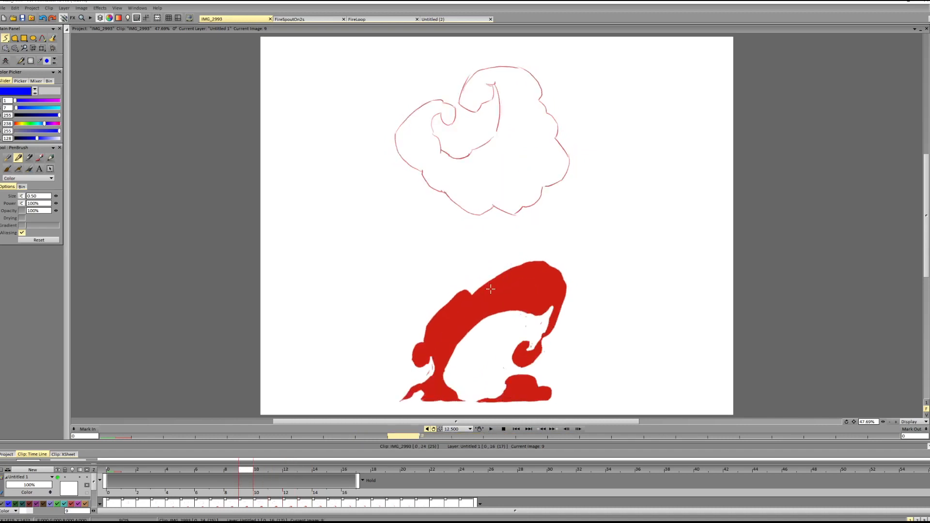
- On frame 12, try a vertical blue stroke through the hollow and a raised curve above the head's left edge
{"action": "key", "text": "Right"}
{"action": "key", "text": "Right"}
{"action": "key", "text": "Right"}
{"action": "left_click_drag", "start_coordinate": [492, 371], "coordinate": [500, 244]}
{"action": "key", "text": "ctrl+z"}
{"action": "left_click_drag", "start_coordinate": [477, 285], "coordinate": [508, 250]}
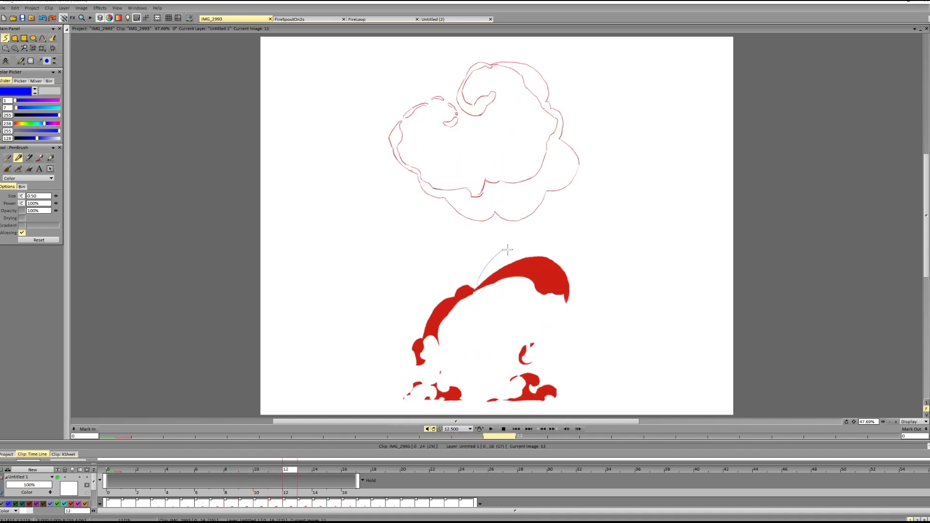
{"action": "key", "text": "ctrl+z"}
{"action": "key", "text": "Right"}
{"action": "key", "text": "Right"}
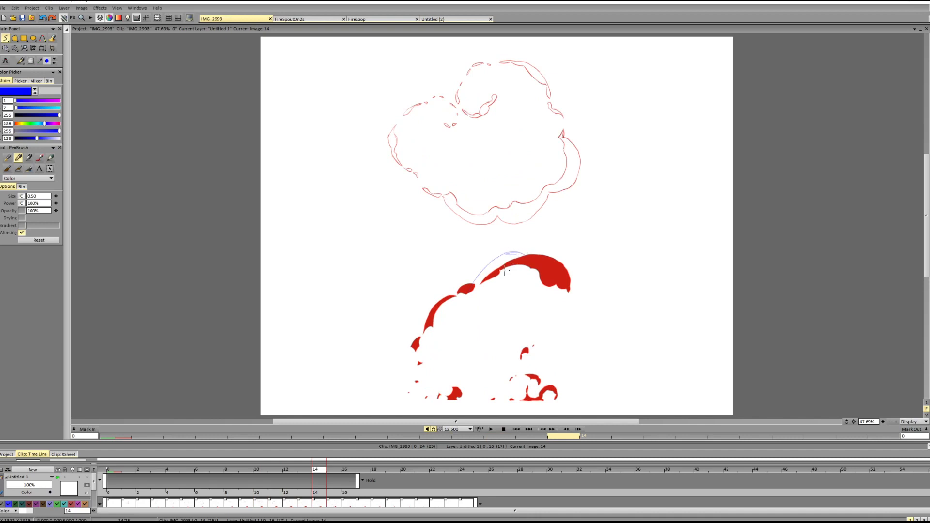
- Step back and forth between frames 6 and 14 to examine how the hollow spreads inside the red shape
{"action": "key", "text": "Left"}
{"action": "key", "text": "Left"}
{"action": "key", "text": "Left"}
{"action": "key", "text": "Left"}
{"action": "key", "text": "Left"}
{"action": "key", "text": "Left"}
{"action": "key", "text": "Left"}
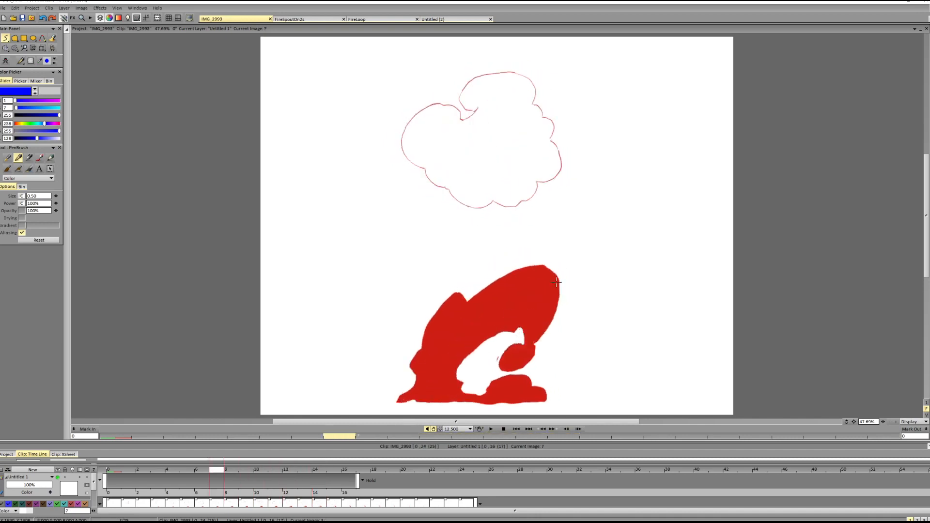
{"action": "key", "text": "Right"}
{"action": "key", "text": "Right"}
{"action": "key", "text": "Right"}
{"action": "key", "text": "Right"}
{"action": "key", "text": "Left"}
{"action": "key", "text": "Left"}
{"action": "key", "text": "Left"}
{"action": "key", "text": "Left"}
{"action": "key", "text": "Left"}
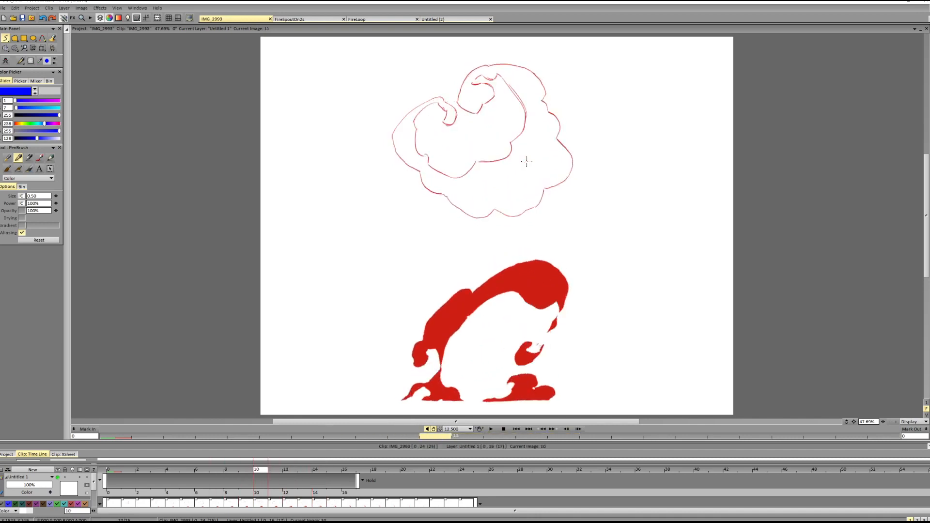
- Lower the opacity of the IMG_2993 layer to 35% and darken the blue pen color to a luminosity of 84
{"action": "left_click", "coordinate": [93, 493]}
{"action": "left_click_drag", "start_coordinate": [48, 493], "coordinate": [31, 493]}
{"action": "left_click_drag", "start_coordinate": [30, 139], "coordinate": [28, 139]}
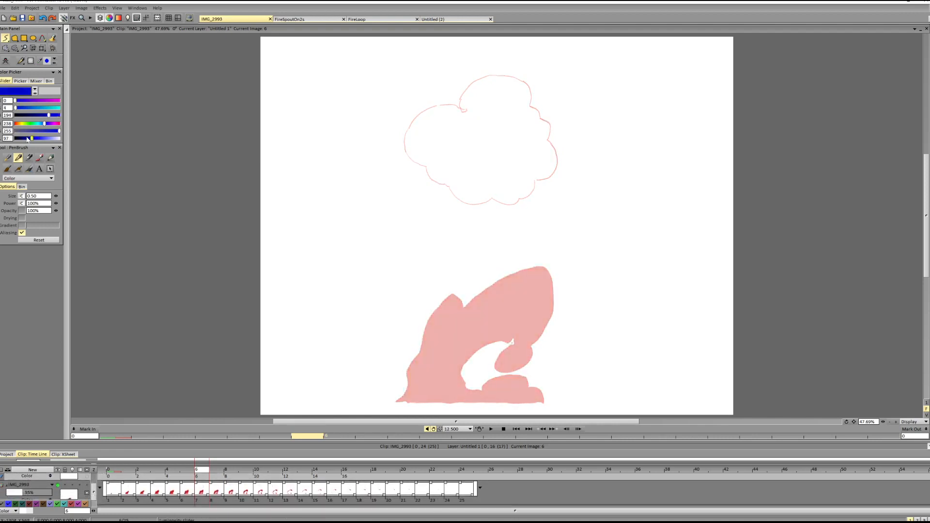
- Set the pen size to 2.00 and trace the inner left edge of the hollow on frame 5
{"action": "key", "text": "Left"}
{"action": "key", "text": "Left"}
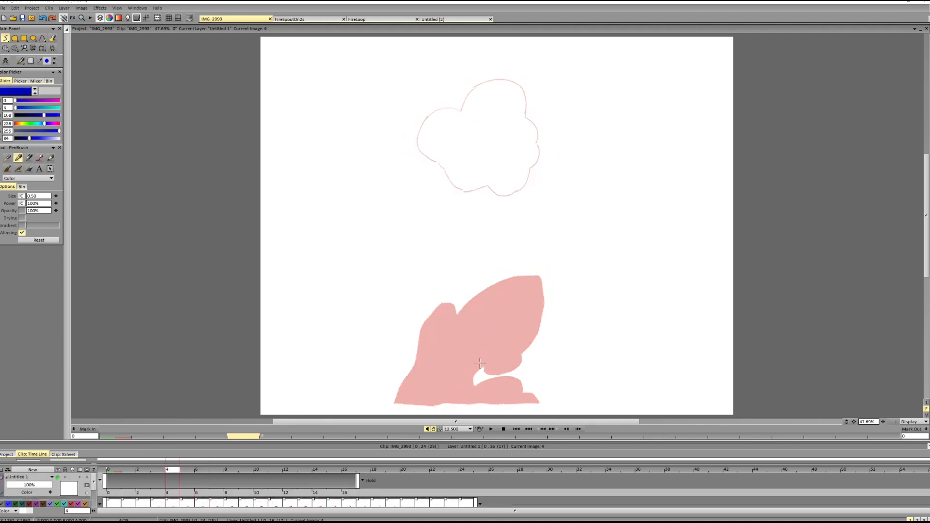
{"action": "key", "text": "Right"}
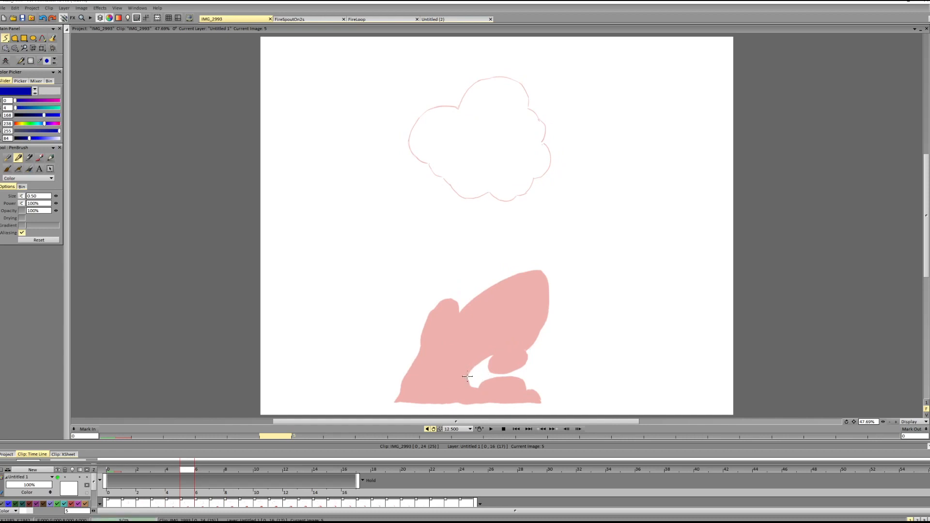
{"action": "key", "text": "ctrl+z"}
{"action": "mouse_move", "coordinate": [488, 358]}
{"action": "left_mouse_down"}
{"action": "mouse_move", "coordinate": [471, 370]}
{"action": "mouse_move", "coordinate": [490, 353]}
{"action": "left_mouse_up"}
{"action": "left_click", "coordinate": [35, 197]}
{"action": "type", "text": "2."}
{"action": "key", "text": "ctrl+z"}
- Trace the hollow's upper left edge on frames 6, 7 and 8, redoing the curve on frame 7
{"action": "key", "text": "Right"}
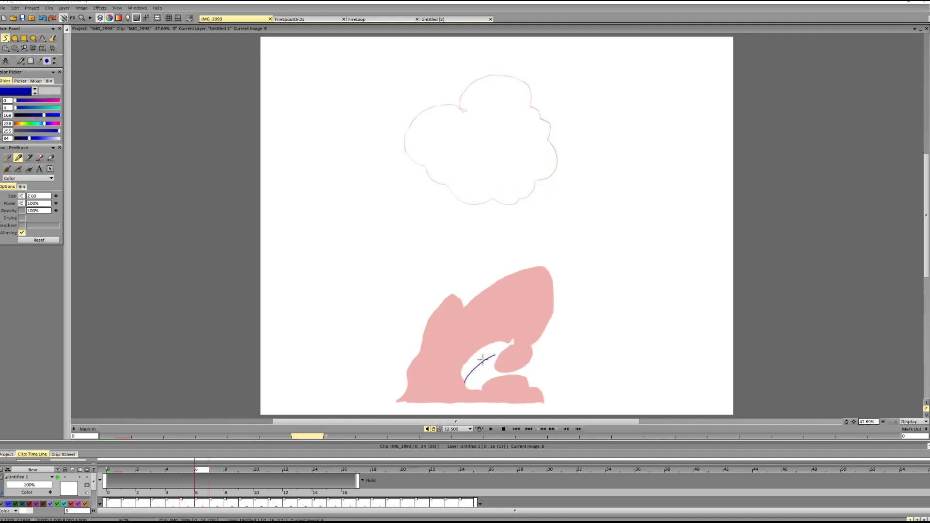
{"action": "key", "text": "Right"}
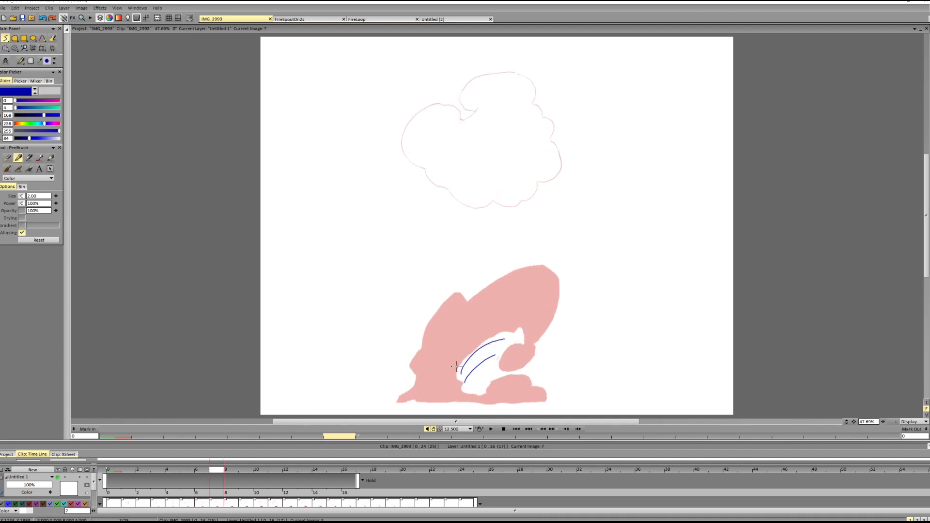
{"action": "left_click_drag", "start_coordinate": [456, 368], "coordinate": [502, 333]}
{"action": "key", "text": "ctrl+z"}
{"action": "key", "text": "Left"}
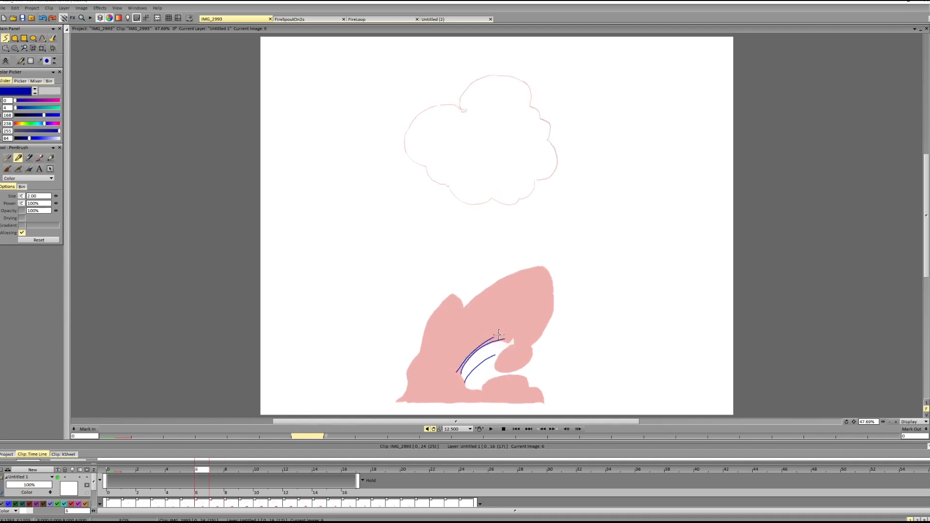
{"action": "key", "text": "Right"}
{"action": "key", "text": "Right"}
{"action": "left_click_drag", "start_coordinate": [450, 367], "coordinate": [493, 326]}
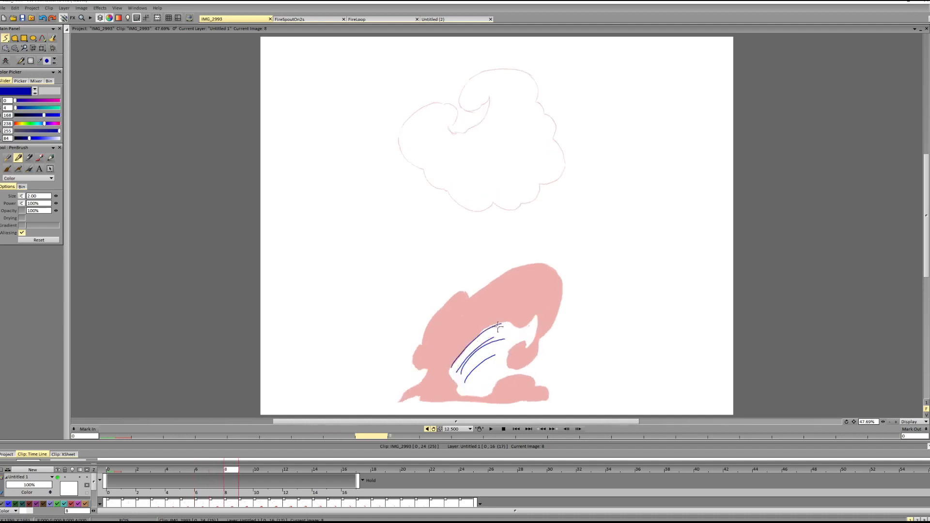
- Add one blue curve per frame along the hollow's upper left edge on frames 9 to 12
{"action": "key", "text": "Right"}
{"action": "left_click_drag", "start_coordinate": [449, 359], "coordinate": [501, 311]}
{"action": "key", "text": "Right"}
{"action": "left_click_drag", "start_coordinate": [450, 338], "coordinate": [495, 294]}
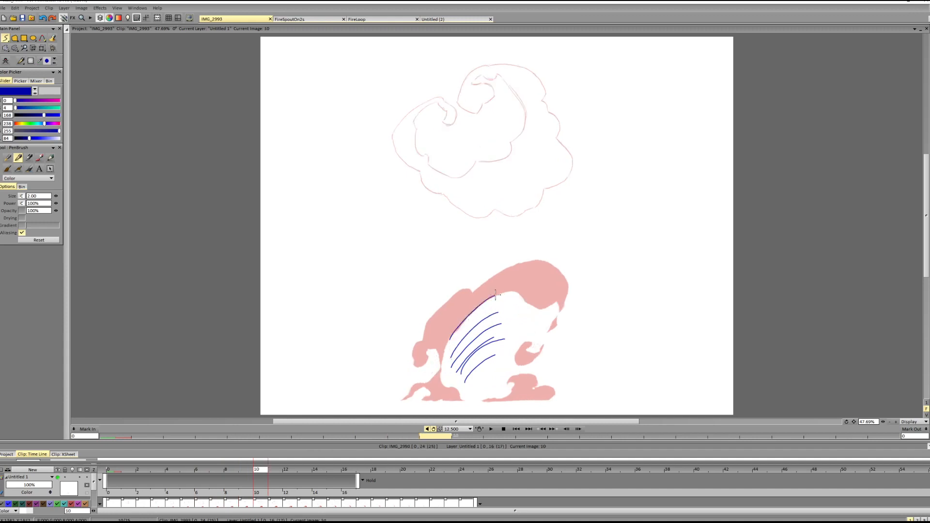
{"action": "key", "text": "Right"}
{"action": "left_click_drag", "start_coordinate": [443, 331], "coordinate": [499, 284]}
{"action": "key", "text": "Right"}
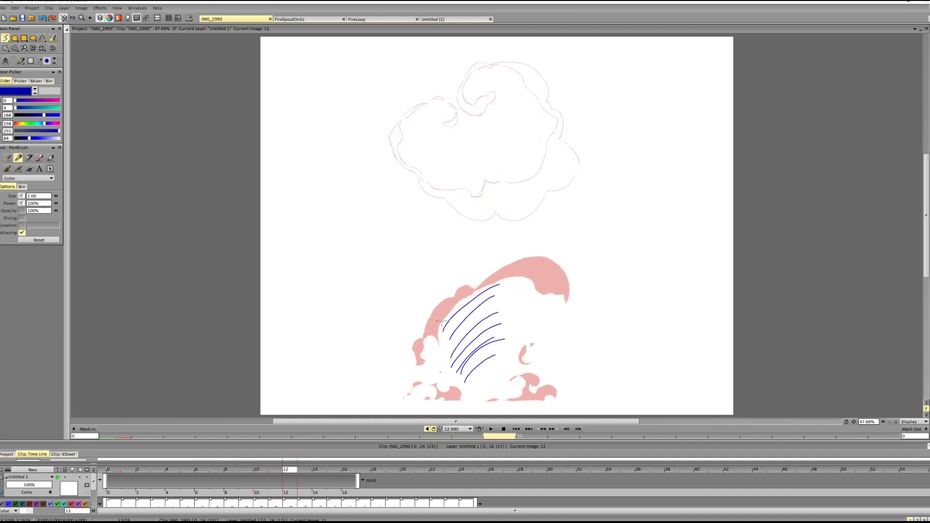
{"action": "left_click_drag", "start_coordinate": [441, 320], "coordinate": [504, 281]}
- Trace the hollow's upper left edge on frame 13 and undo the vertical stroke down through the curves
{"action": "key", "text": "Right"}
{"action": "mouse_move", "coordinate": [439, 315]}
{"action": "left_mouse_down"}
{"action": "mouse_move", "coordinate": [507, 277]}
{"action": "mouse_move", "coordinate": [481, 356]}
{"action": "left_mouse_up"}
{"action": "key", "text": "ctrl+z"}
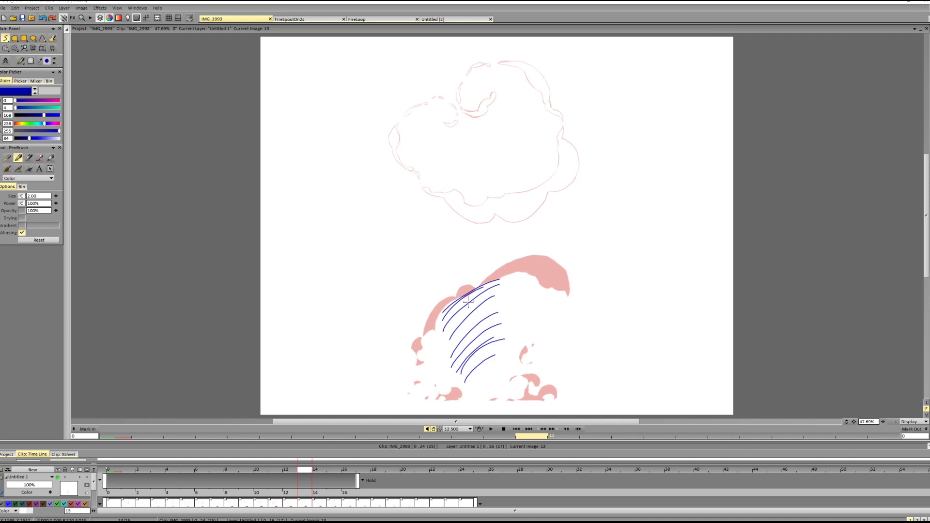
{"action": "left_click_drag", "start_coordinate": [468, 298], "coordinate": [476, 359]}
{"action": "key", "text": "ctrl+z"}
{"action": "key", "text": "Right"}
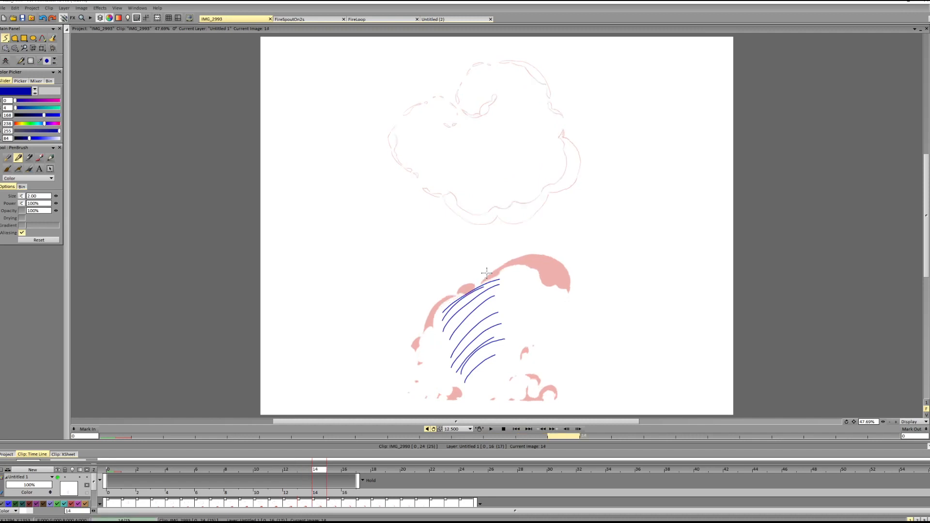
- Continue the series of tightly spaced edge curves along the lower shape's upper left on frames 14, 15 and 16
{"action": "left_click_drag", "start_coordinate": [440, 310], "coordinate": [499, 274]}
{"action": "key", "text": "Right"}
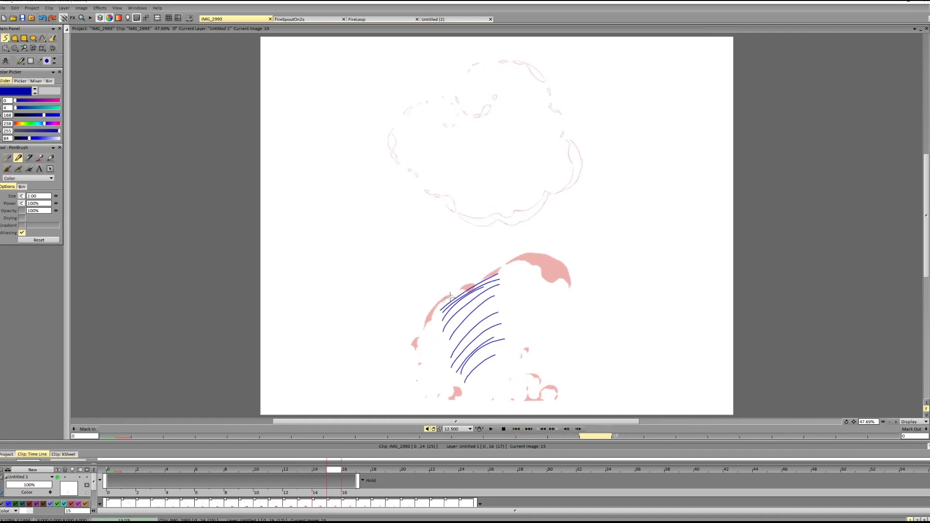
{"action": "left_click_drag", "start_coordinate": [443, 303], "coordinate": [499, 274]}
{"action": "key", "text": "Right"}
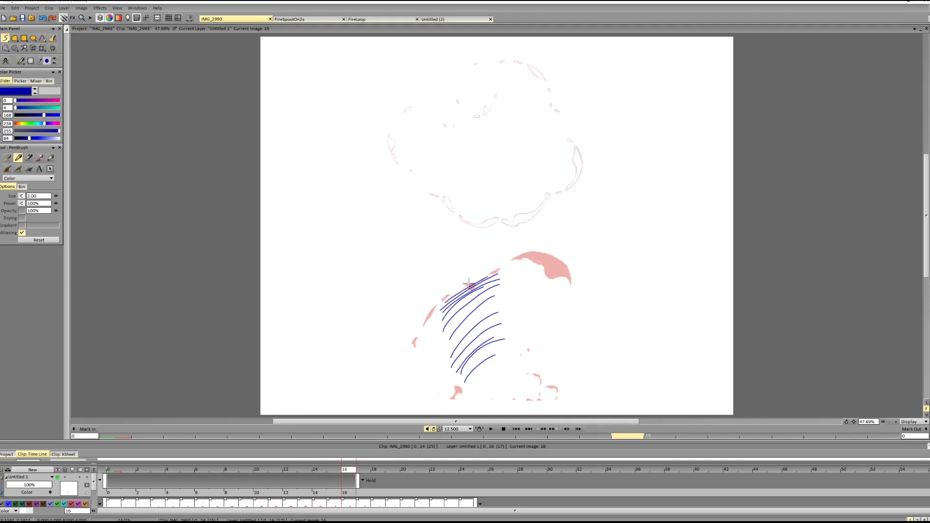
{"action": "left_click_drag", "start_coordinate": [447, 299], "coordinate": [475, 281]}
- Go back to the earlier frames and draw three blue arrows fanning down and outward from the upper cloud's center
{"action": "key", "text": "Left"}
{"action": "key", "text": "Left"}
{"action": "key", "text": "Left"}
{"action": "key", "text": "Left"}
{"action": "key", "text": "Left"}
{"action": "key", "text": "Left"}
{"action": "key", "text": "Left"}
{"action": "key", "text": "Left"}
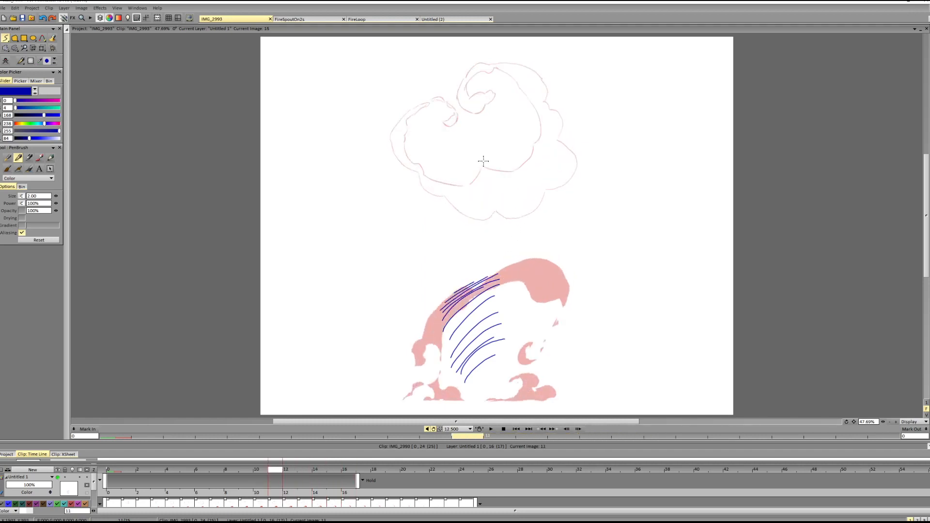
{"action": "mouse_move", "coordinate": [469, 125]}
{"action": "left_mouse_down"}
{"action": "mouse_move", "coordinate": [462, 162]}
{"action": "mouse_move", "coordinate": [466, 151]}
{"action": "mouse_move", "coordinate": [510, 165]}
{"action": "left_mouse_up"}
{"action": "key", "text": "Right"}
{"action": "mouse_move", "coordinate": [490, 122]}
{"action": "left_mouse_down"}
{"action": "mouse_move", "coordinate": [535, 139]}
{"action": "mouse_move", "coordinate": [529, 149]}
{"action": "left_mouse_up"}
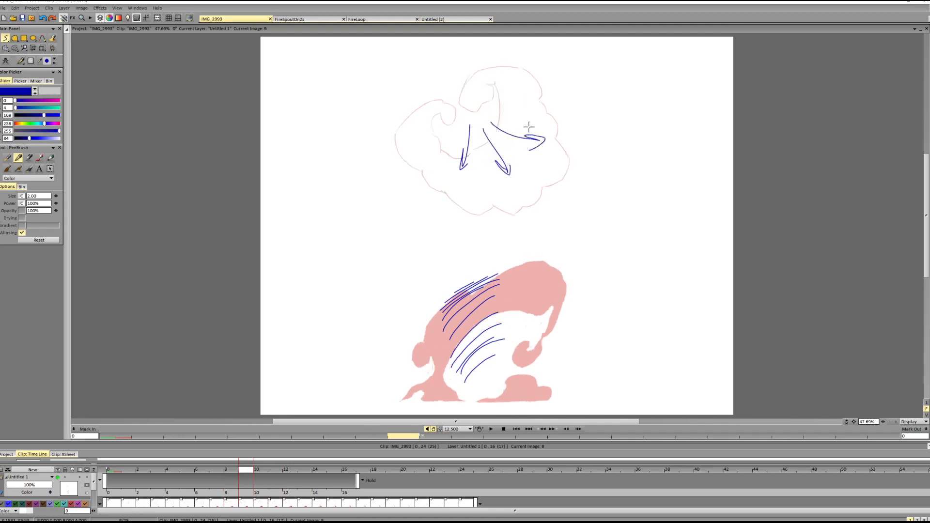
{"action": "key", "text": "Right"}
{"action": "key", "text": "Right"}
- Draw curling blue arrows inside the upper cloud, one in its left lobe and two in its right lobe
{"action": "mouse_move", "coordinate": [514, 116]}
{"action": "left_mouse_down"}
{"action": "mouse_move", "coordinate": [525, 81]}
{"action": "mouse_move", "coordinate": [531, 89]}
{"action": "left_mouse_up"}
{"action": "mouse_move", "coordinate": [454, 135]}
{"action": "left_mouse_down"}
{"action": "mouse_move", "coordinate": [436, 116]}
{"action": "mouse_move", "coordinate": [440, 124]}
{"action": "left_mouse_up"}
{"action": "left_click_drag", "start_coordinate": [508, 107], "coordinate": [495, 88]}
{"action": "left_click_drag", "start_coordinate": [500, 82], "coordinate": [494, 88]}
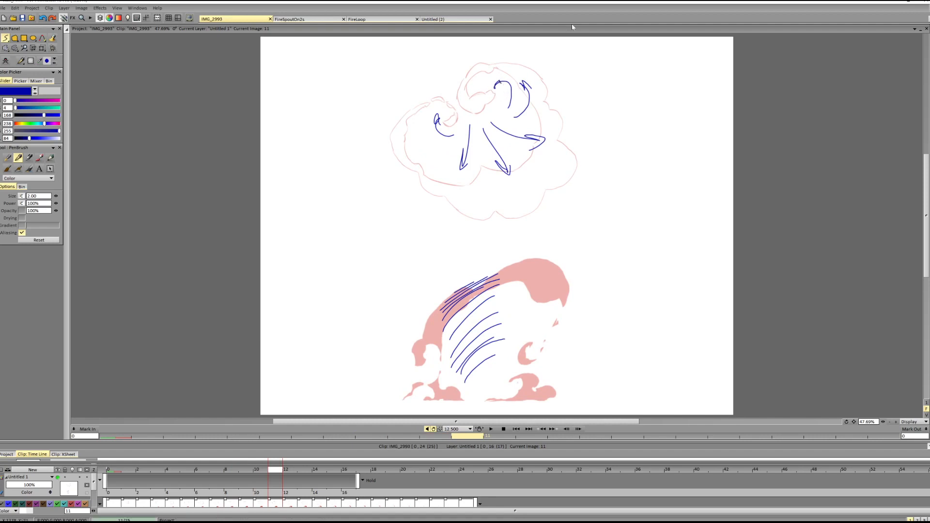
- Try a blue stroke over the lower shape's head, undo it and step back through the frames
{"action": "mouse_move", "coordinate": [540, 238]}
{"action": "left_mouse_down"}
{"action": "mouse_move", "coordinate": [507, 303]}
{"action": "mouse_move", "coordinate": [521, 296]}
{"action": "left_mouse_up"}
{"action": "key", "text": "ctrl+z"}
{"action": "key", "text": "ctrl+z"}
{"action": "key", "text": "Left"}
{"action": "key", "text": "Left"}
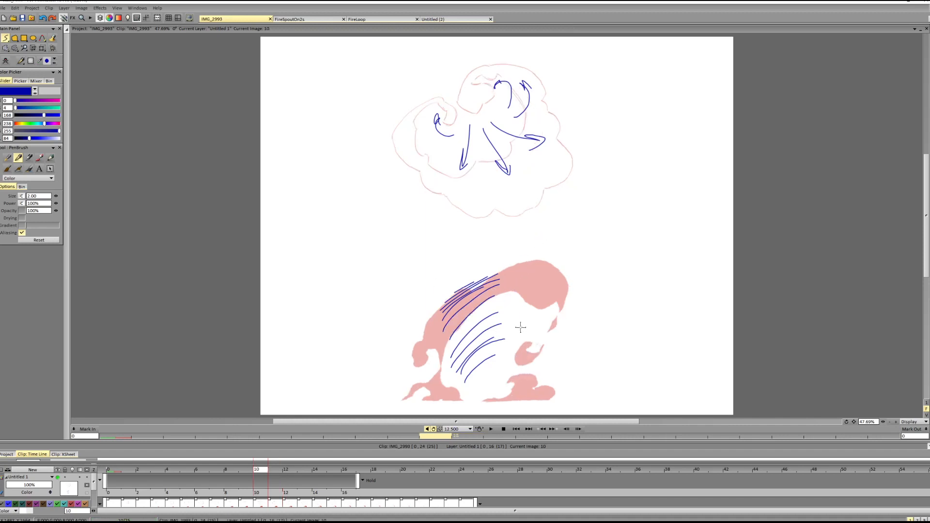
- Compare the neighboring frames, clear all the blue annotations and go back to frame 6
{"action": "key", "text": "Right"}
{"action": "key", "text": "Right"}
{"action": "key", "text": "Right"}
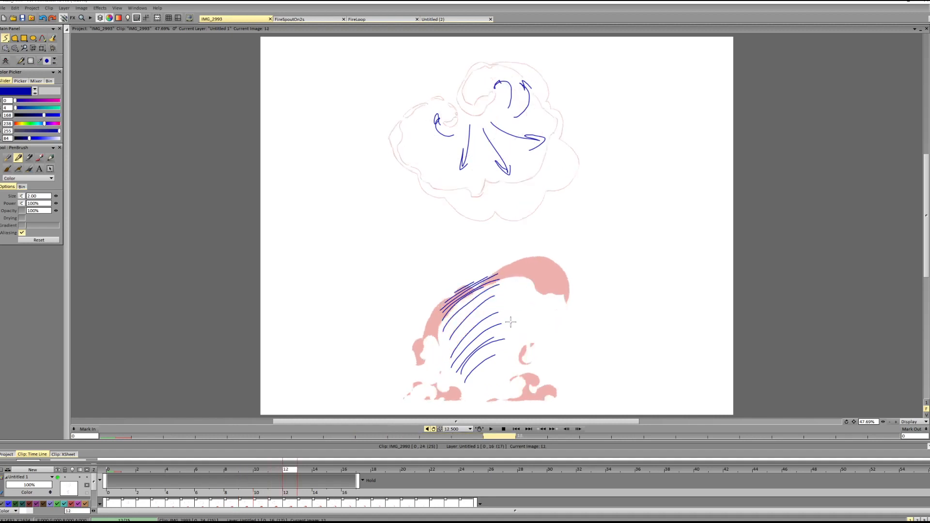
{"action": "key", "text": "Left"}
{"action": "key", "text": "Left"}
{"action": "key", "text": "Left"}
{"action": "key", "text": "Left"}
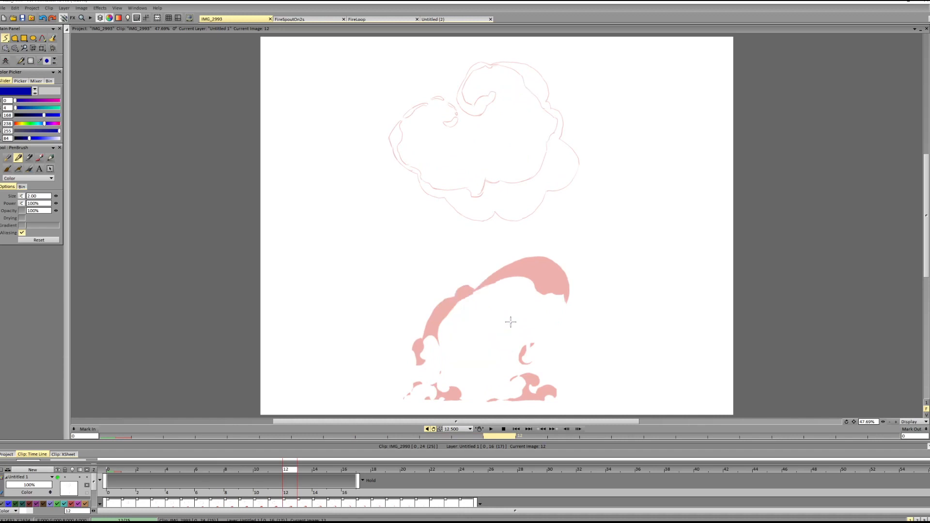
{"action": "key", "text": "Left"}
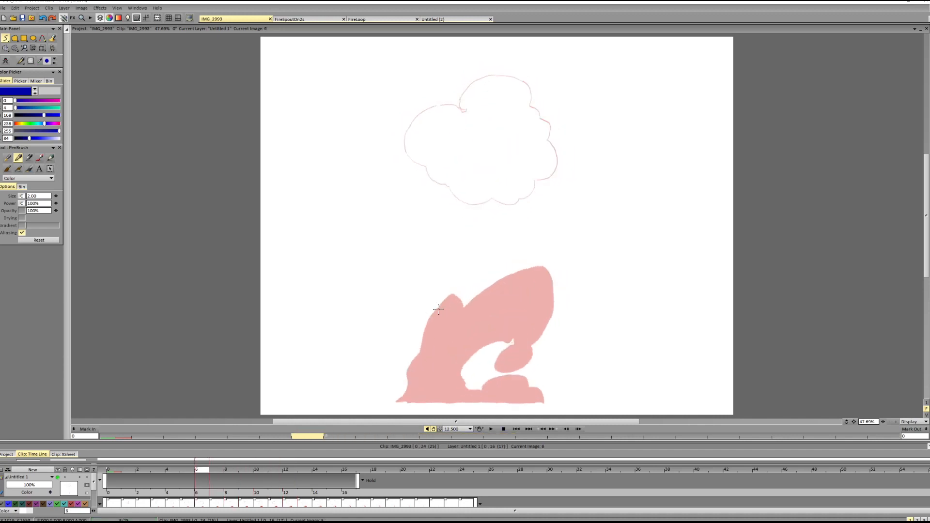
- On frame 10, draw blue arrows curving upward from the base of the lower shape's hollow, undoing the unwanted strokes
{"action": "key", "text": "Right"}
{"action": "key", "text": "Right"}
{"action": "key", "text": "Right"}
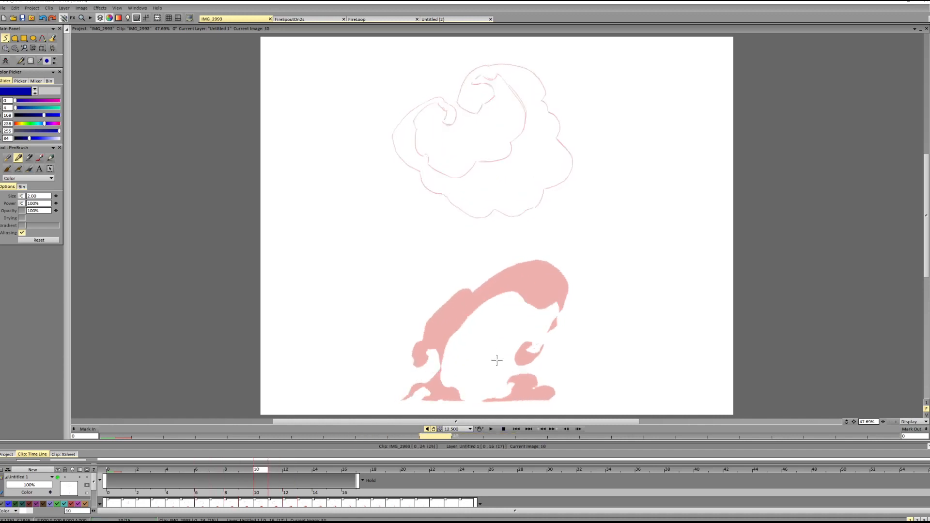
{"action": "left_click_drag", "start_coordinate": [496, 370], "coordinate": [480, 300]}
{"action": "mouse_move", "coordinate": [496, 367]}
{"action": "left_mouse_down"}
{"action": "mouse_move", "coordinate": [508, 314]}
{"action": "mouse_move", "coordinate": [457, 349]}
{"action": "mouse_move", "coordinate": [462, 354]}
{"action": "mouse_move", "coordinate": [433, 381]}
{"action": "mouse_move", "coordinate": [449, 334]}
{"action": "left_mouse_up"}
{"action": "key", "text": "ctrl+z"}
{"action": "key", "text": "ctrl+z"}
{"action": "key", "text": "Left"}
{"action": "key", "text": "Right"}
{"action": "key", "text": "ctrl+z"}
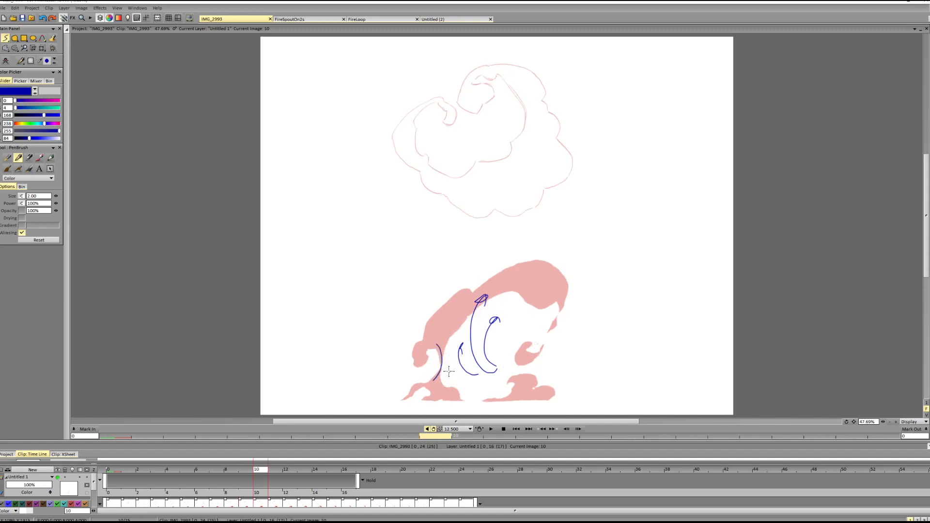
- Draw a bulging curve beside the lower shape's left column and two blue arrows pointing into its lower left side
{"action": "left_click_drag", "start_coordinate": [446, 387], "coordinate": [443, 331]}
{"action": "mouse_move", "coordinate": [395, 373]}
{"action": "left_mouse_down"}
{"action": "mouse_move", "coordinate": [426, 377]}
{"action": "mouse_move", "coordinate": [414, 381]}
{"action": "left_mouse_up"}
{"action": "key", "text": "ctrl+z"}
{"action": "left_click_drag", "start_coordinate": [388, 344], "coordinate": [414, 370]}
{"action": "key", "text": "Right"}
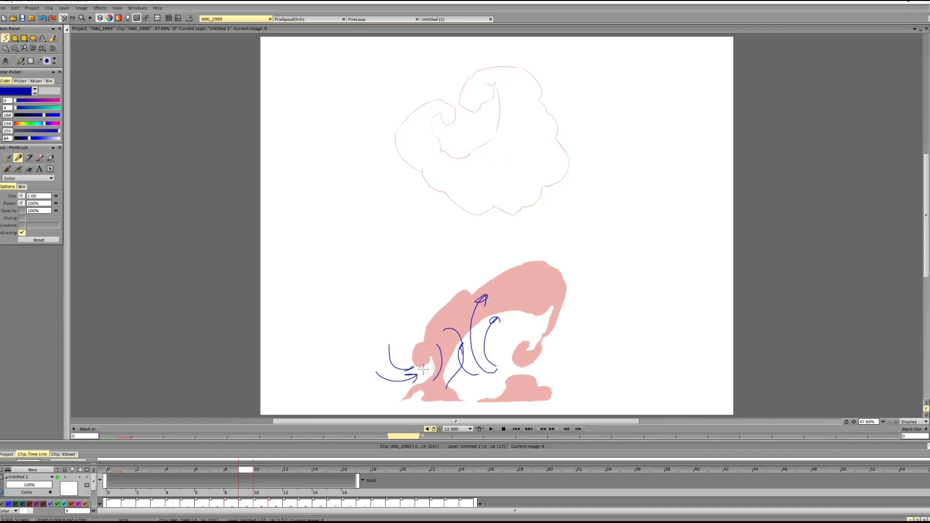
{"action": "key", "text": "Left"}
{"action": "key", "text": "Right"}
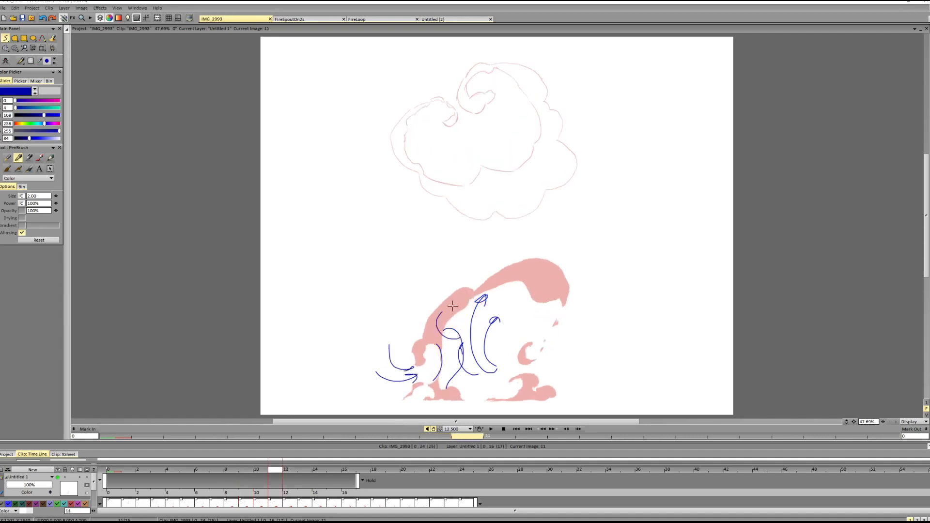
- On frame 11, try several upward curves through the hollow toward the shape's upper edge, undoing them
{"action": "left_click_drag", "start_coordinate": [462, 349], "coordinate": [505, 293]}
{"action": "key", "text": "ctrl+z"}
{"action": "mouse_move", "coordinate": [467, 360]}
{"action": "left_mouse_down"}
{"action": "mouse_move", "coordinate": [484, 295]}
{"action": "mouse_move", "coordinate": [483, 305]}
{"action": "left_mouse_up"}
{"action": "key", "text": "ctrl+z"}
{"action": "key", "text": "ctrl+z"}
{"action": "mouse_move", "coordinate": [497, 373]}
{"action": "left_mouse_down"}
{"action": "mouse_move", "coordinate": [450, 315]}
{"action": "mouse_move", "coordinate": [455, 305]}
{"action": "left_mouse_up"}
{"action": "key", "text": "ctrl+z"}
- Draw rounded blue curves along the outer edge of the lower shape's left bulge and head, redrawing the head's curve
{"action": "mouse_move", "coordinate": [425, 339]}
{"action": "left_mouse_down"}
{"action": "mouse_move", "coordinate": [462, 293]}
{"action": "mouse_move", "coordinate": [513, 256]}
{"action": "mouse_move", "coordinate": [543, 283]}
{"action": "left_mouse_up"}
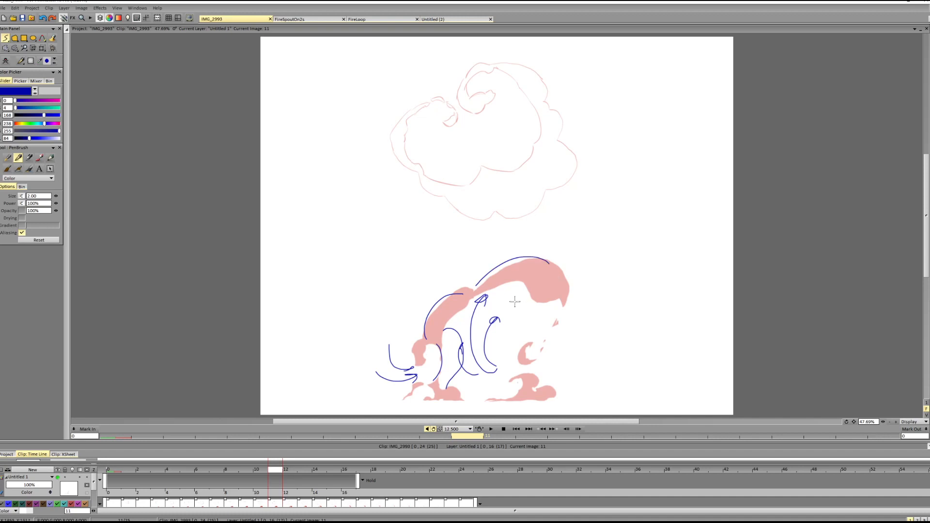
{"action": "key", "text": "ctrl+z"}
{"action": "key", "text": "Left"}
{"action": "key", "text": "Right"}
{"action": "mouse_move", "coordinate": [472, 290]}
{"action": "left_mouse_down"}
{"action": "mouse_move", "coordinate": [528, 265]}
{"action": "mouse_move", "coordinate": [567, 296]}
{"action": "left_mouse_up"}
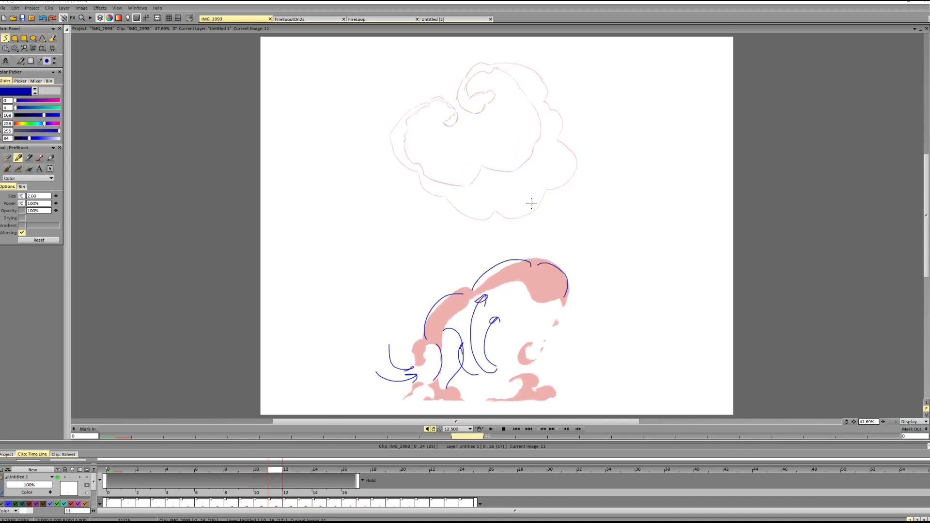
- Clear the blue annotations and step between frames 8 and 11 to review the plain animation
{"action": "key", "text": "Left"}
{"action": "key", "text": "Left"}
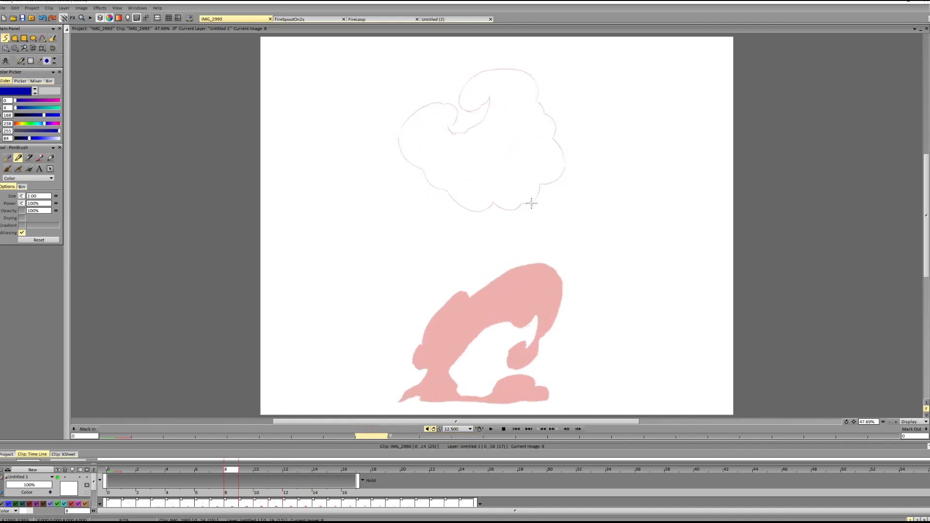
{"action": "key", "text": "Right"}
{"action": "key", "text": "Right"}
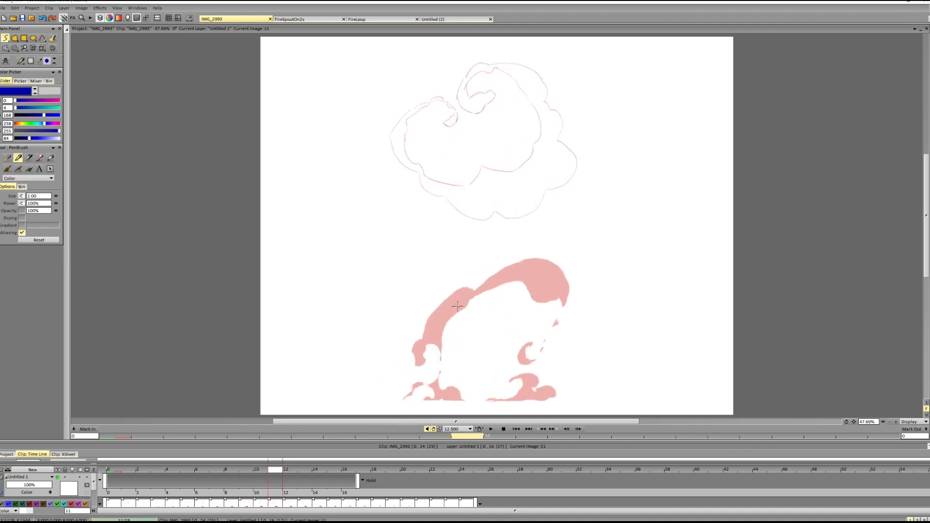
- Step back and forth between frames 8 and 13 to examine how the lower shape thins into an arch
{"action": "mouse_move", "coordinate": [443, 296]}
{"action": "left_mouse_down"}
{"action": "mouse_move", "coordinate": [419, 339]}
{"action": "mouse_move", "coordinate": [498, 335]}
{"action": "mouse_move", "coordinate": [575, 292]}
{"action": "mouse_move", "coordinate": [424, 276]}
{"action": "mouse_move", "coordinate": [443, 301]}
{"action": "left_mouse_up"}
{"action": "mouse_move", "coordinate": [463, 354]}
{"action": "left_mouse_down"}
{"action": "mouse_move", "coordinate": [522, 402]}
{"action": "mouse_move", "coordinate": [553, 341]}
{"action": "mouse_move", "coordinate": [467, 339]}
{"action": "left_mouse_up"}
{"action": "key", "text": "Left"}
{"action": "key", "text": "Left"}
{"action": "key", "text": "Left"}
{"action": "key", "text": "Right"}
{"action": "key", "text": "Right"}
{"action": "key", "text": "Right"}
{"action": "key", "text": "Right"}
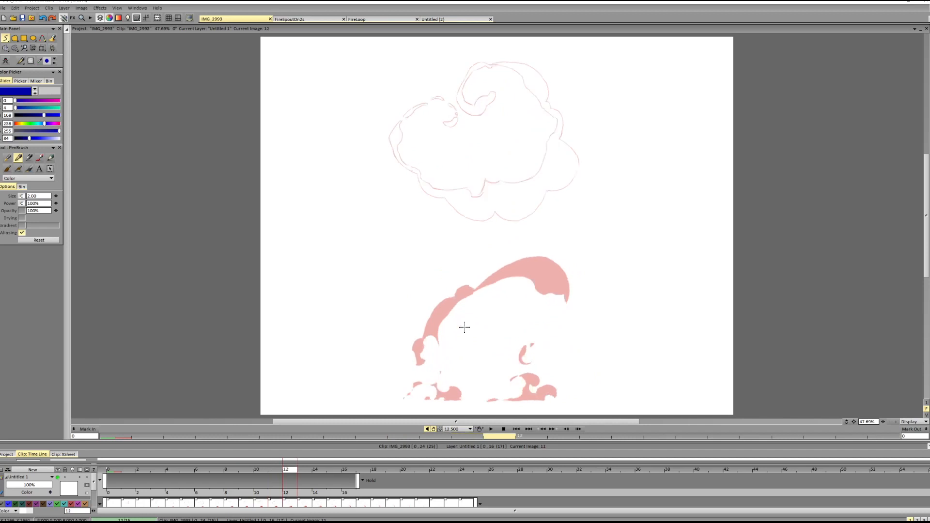
{"action": "key", "text": "Right"}
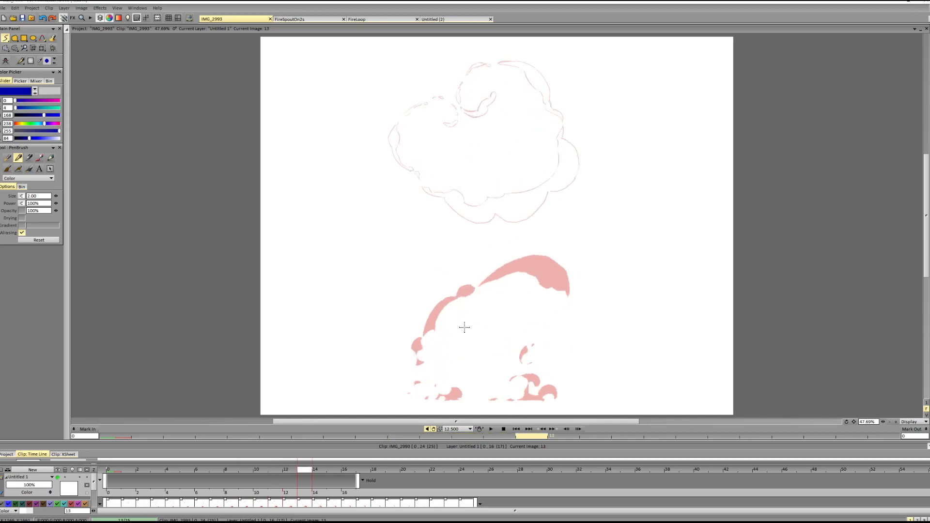
{"action": "key", "text": "Left"}
{"action": "key", "text": "Left"}
{"action": "key", "text": "Left"}
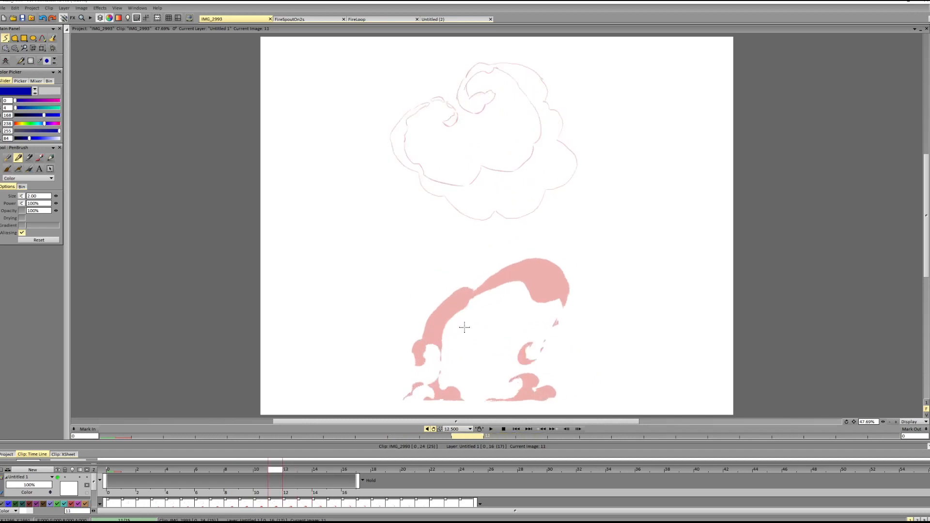
{"action": "key", "text": "Left"}
{"action": "key", "text": "Left"}
{"action": "key", "text": "Right"}
{"action": "key", "text": "Right"}
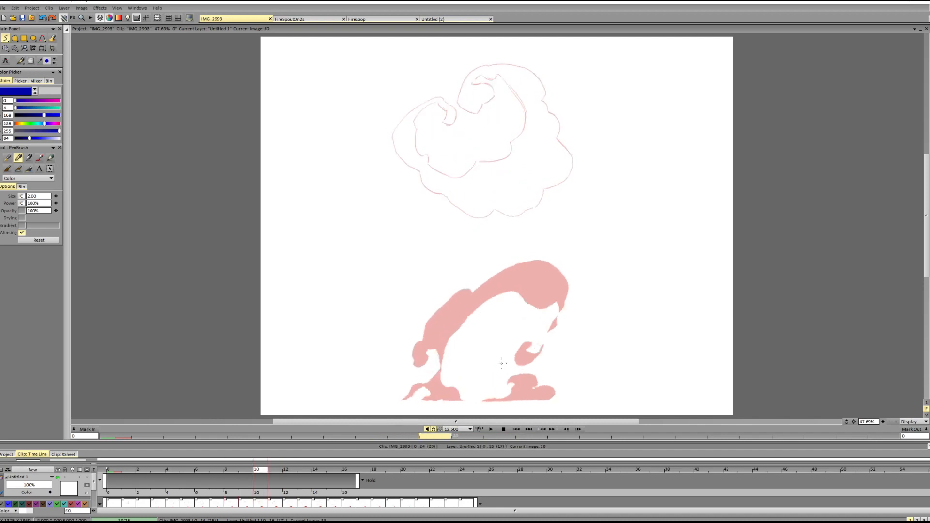
- On frames 12 and 13, try blue curves through the lower shape's hollow and near its left column, undoing each one
{"action": "key", "text": "Right"}
{"action": "key", "text": "Right"}
{"action": "mouse_move", "coordinate": [515, 388]}
{"action": "left_mouse_down"}
{"action": "mouse_move", "coordinate": [531, 361]}
{"action": "mouse_move", "coordinate": [523, 295]}
{"action": "left_mouse_up"}
{"action": "key", "text": "ctrl+z"}
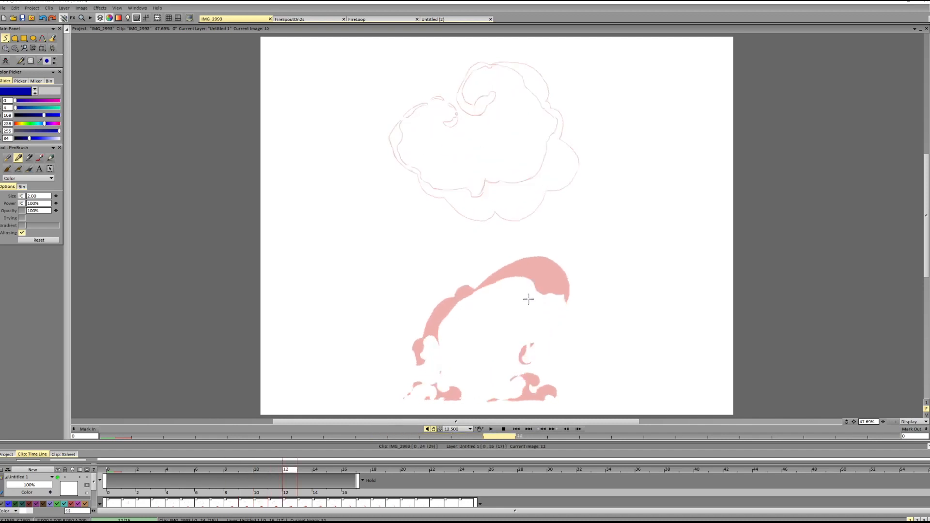
{"action": "left_click_drag", "start_coordinate": [525, 378], "coordinate": [536, 315]}
{"action": "key", "text": "ctrl+z"}
{"action": "left_click_drag", "start_coordinate": [440, 349], "coordinate": [460, 354]}
{"action": "key", "text": "ctrl+z"}
{"action": "key", "text": "Right"}
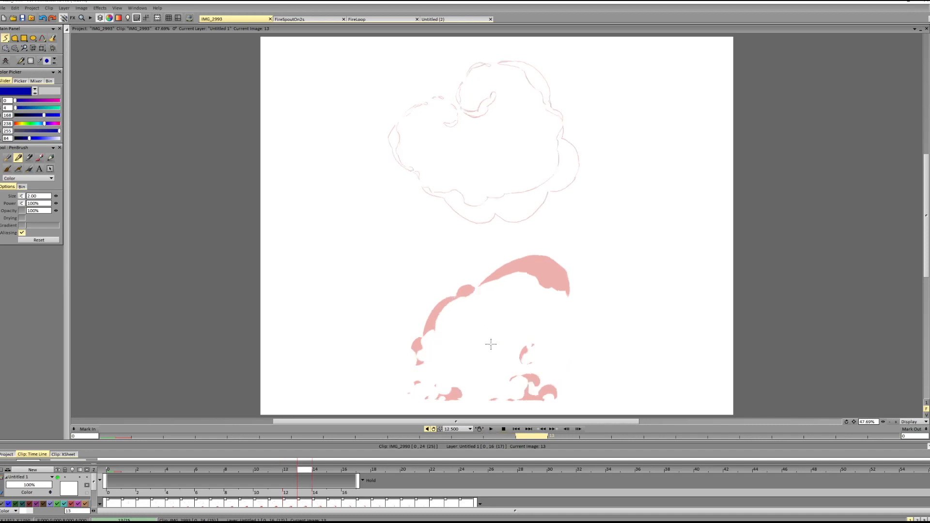
{"action": "left_click_drag", "start_coordinate": [443, 305], "coordinate": [477, 312]}
{"action": "key", "text": "ctrl+z"}
- On frame 10, try a large blue loop around the lower shape's arch and hollow, and undo it
{"action": "key", "text": "Left"}
{"action": "key", "text": "Left"}
{"action": "key", "text": "Left"}
{"action": "key", "text": "Left"}
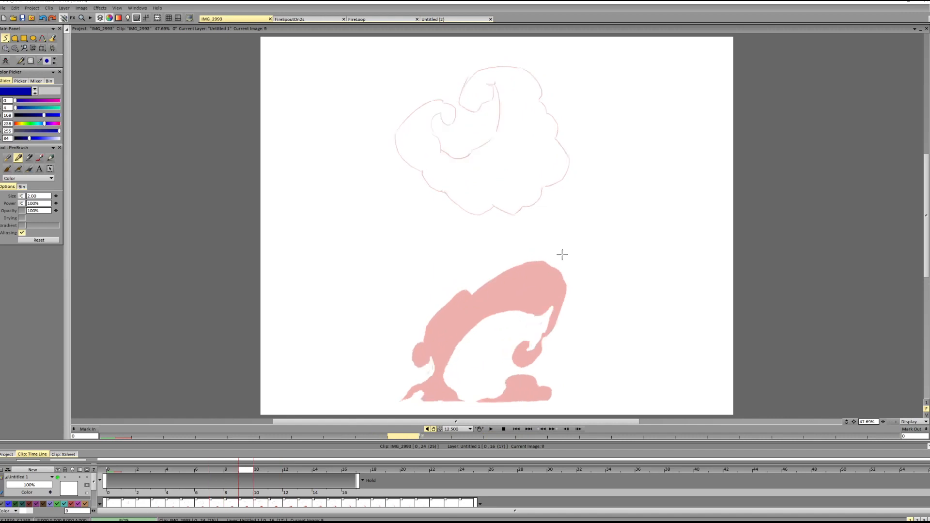
{"action": "key", "text": "Left"}
{"action": "left_click_drag", "start_coordinate": [477, 281], "coordinate": [505, 275]}
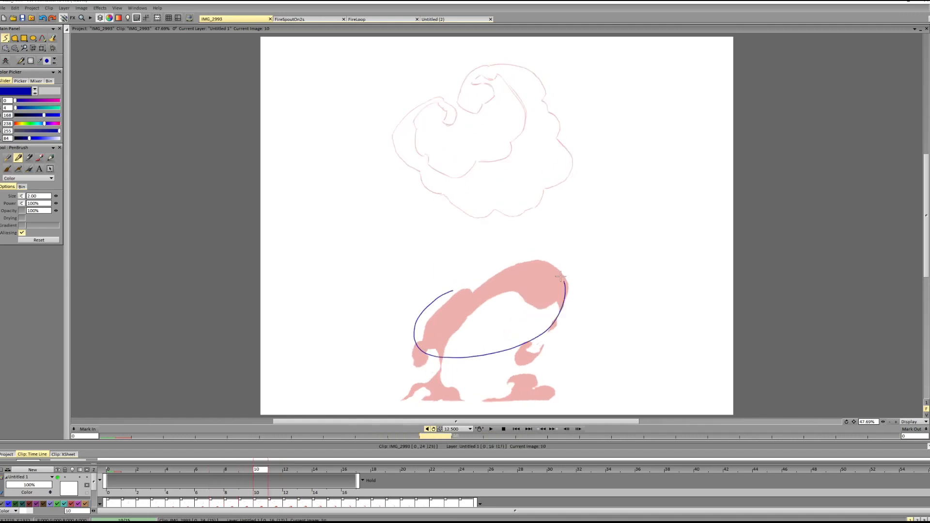
{"action": "key", "text": "ctrl+z"}
- Go back to frame 4 and try a blue stroke from the lower shape's left side toward its head, undoing it
{"action": "key", "text": "Left"}
{"action": "key", "text": "Left"}
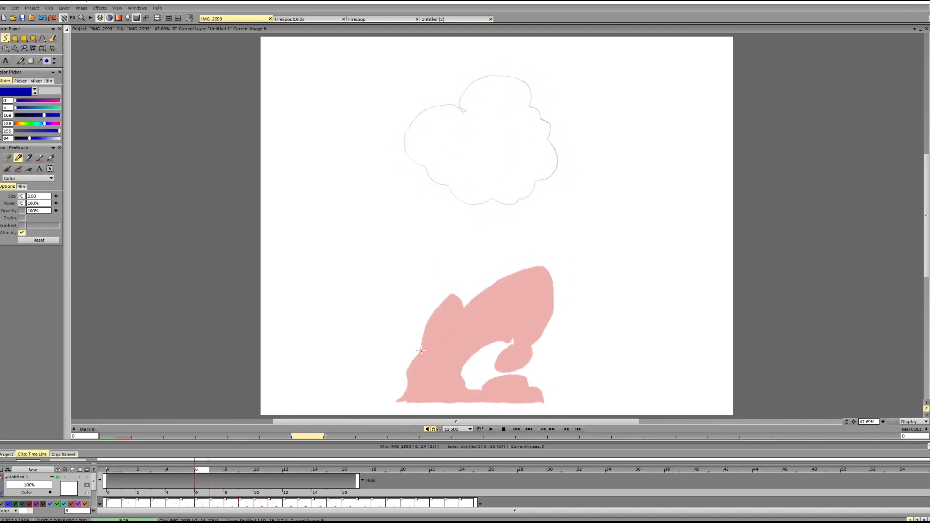
{"action": "key", "text": "Left"}
{"action": "key", "text": "Left"}
{"action": "mouse_move", "coordinate": [422, 338]}
{"action": "left_mouse_down"}
{"action": "mouse_move", "coordinate": [441, 309]}
{"action": "mouse_move", "coordinate": [522, 281]}
{"action": "left_mouse_up"}
{"action": "key", "text": "ctrl+z"}
- On frame 6, draw blue lines along the lower shape's upper edge, underside, base and left bulge to block in its main mass
{"action": "key", "text": "Right"}
{"action": "key", "text": "Right"}
{"action": "mouse_move", "coordinate": [411, 362]}
{"action": "left_mouse_down"}
{"action": "mouse_move", "coordinate": [466, 302]}
{"action": "mouse_move", "coordinate": [551, 277]}
{"action": "mouse_move", "coordinate": [551, 304]}
{"action": "left_mouse_up"}
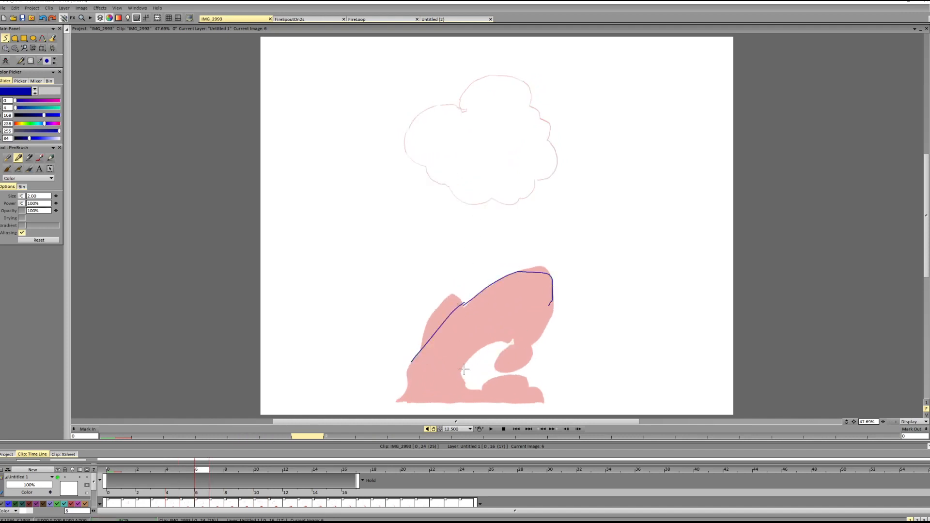
{"action": "left_click_drag", "start_coordinate": [453, 375], "coordinate": [551, 301]}
{"action": "left_click_drag", "start_coordinate": [406, 367], "coordinate": [439, 385]}
{"action": "left_click_drag", "start_coordinate": [429, 318], "coordinate": [449, 300]}
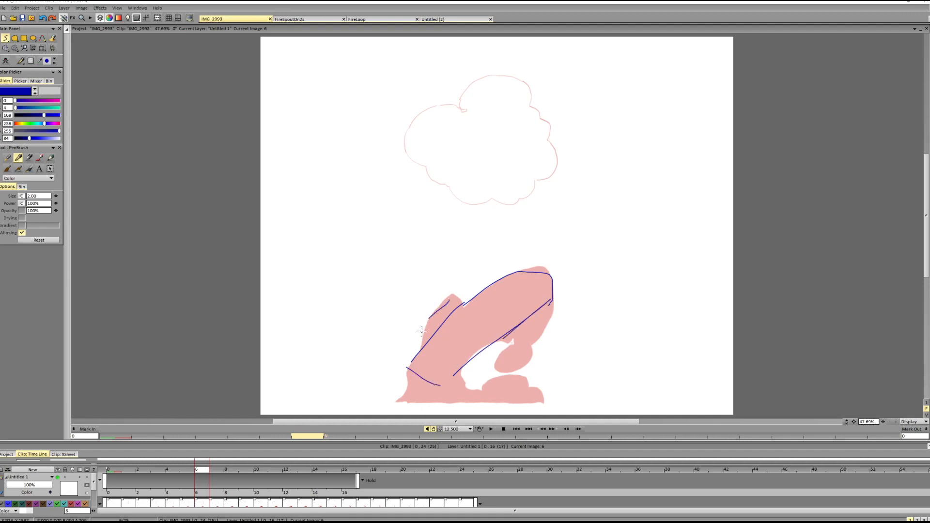
{"action": "left_click_drag", "start_coordinate": [419, 334], "coordinate": [462, 303]}
- Across frames 7 to 9, add parallel blue lines through the hollow and curves at the head to track the shape's rising underside
{"action": "key", "text": "Right"}
{"action": "mouse_move", "coordinate": [413, 359]}
{"action": "left_mouse_down"}
{"action": "mouse_move", "coordinate": [477, 295]}
{"action": "mouse_move", "coordinate": [552, 276]}
{"action": "mouse_move", "coordinate": [553, 293]}
{"action": "left_mouse_up"}
{"action": "mouse_move", "coordinate": [437, 378]}
{"action": "left_mouse_down"}
{"action": "mouse_move", "coordinate": [550, 288]}
{"action": "mouse_move", "coordinate": [542, 289]}
{"action": "mouse_move", "coordinate": [533, 267]}
{"action": "left_mouse_up"}
{"action": "key", "text": "Right"}
{"action": "key", "text": "Right"}
{"action": "left_click_drag", "start_coordinate": [444, 352], "coordinate": [539, 286]}
{"action": "left_click_drag", "start_coordinate": [547, 284], "coordinate": [519, 268]}
{"action": "key", "text": "Right"}
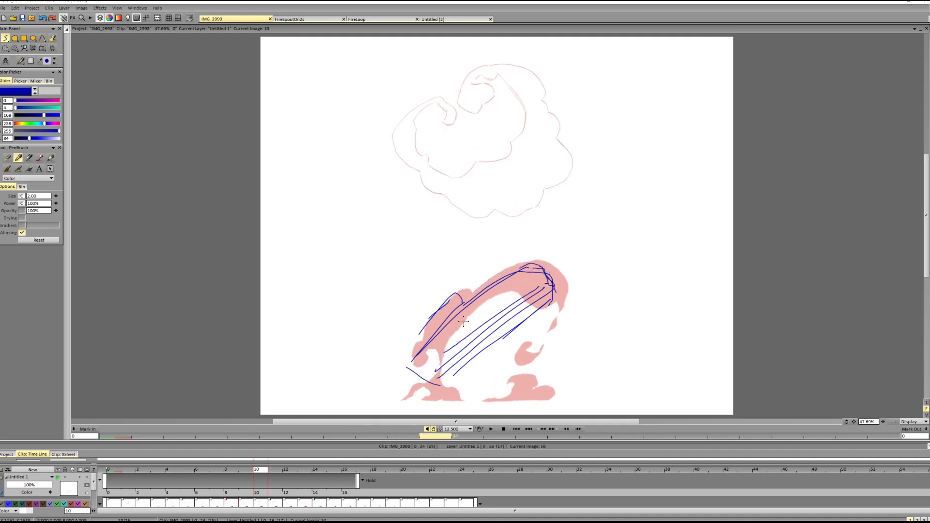
- On frame 10, clear the construction lines and mark the lower shape's remaining arch with fresh blue strokes
{"action": "left_click_drag", "start_coordinate": [441, 345], "coordinate": [523, 277]}
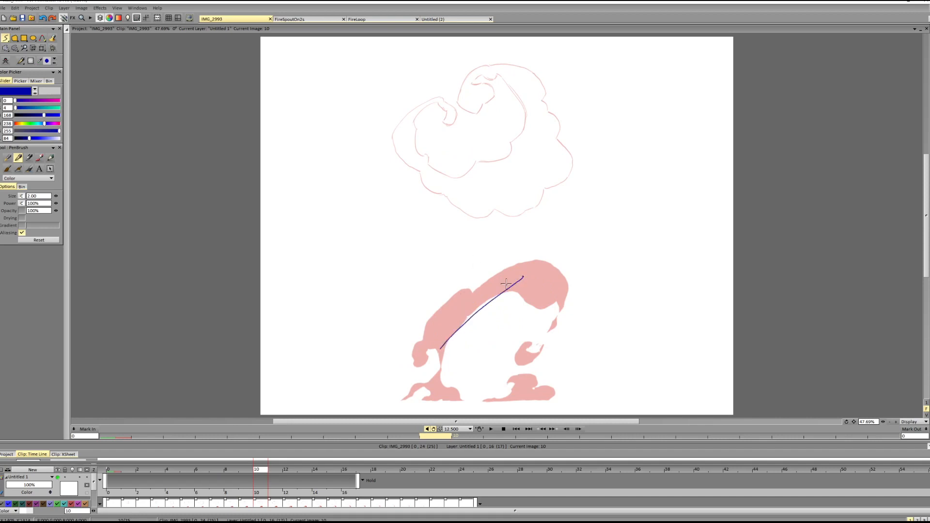
{"action": "mouse_move", "coordinate": [421, 331]}
{"action": "left_mouse_down"}
{"action": "mouse_move", "coordinate": [479, 281]}
{"action": "mouse_move", "coordinate": [533, 275]}
{"action": "mouse_move", "coordinate": [440, 345]}
{"action": "left_mouse_up"}
{"action": "key", "text": "Right"}
{"action": "key", "text": "Right"}
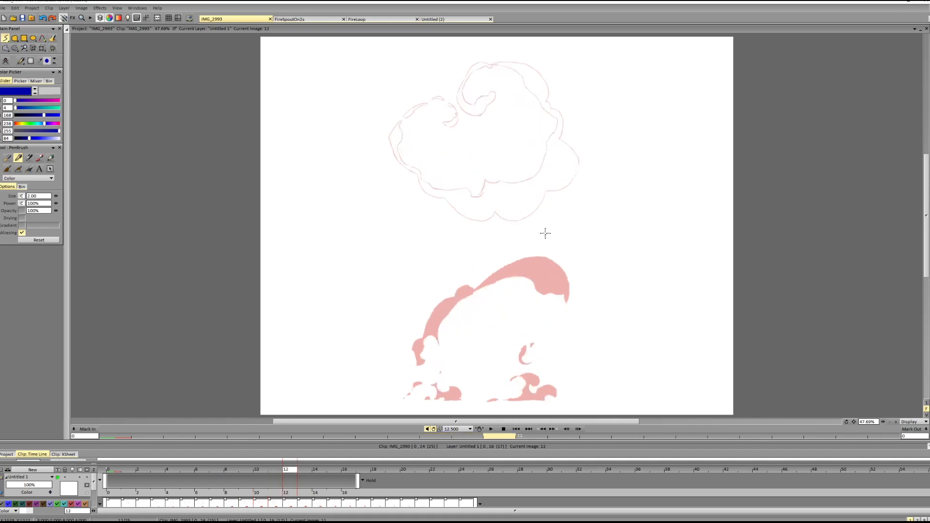
- Step back from frame 12 to frame 5 to examine how the hollow opens in the lower shape
{"action": "key", "text": "Left"}
{"action": "key", "text": "Left"}
{"action": "key", "text": "Left"}
{"action": "key", "text": "Left"}
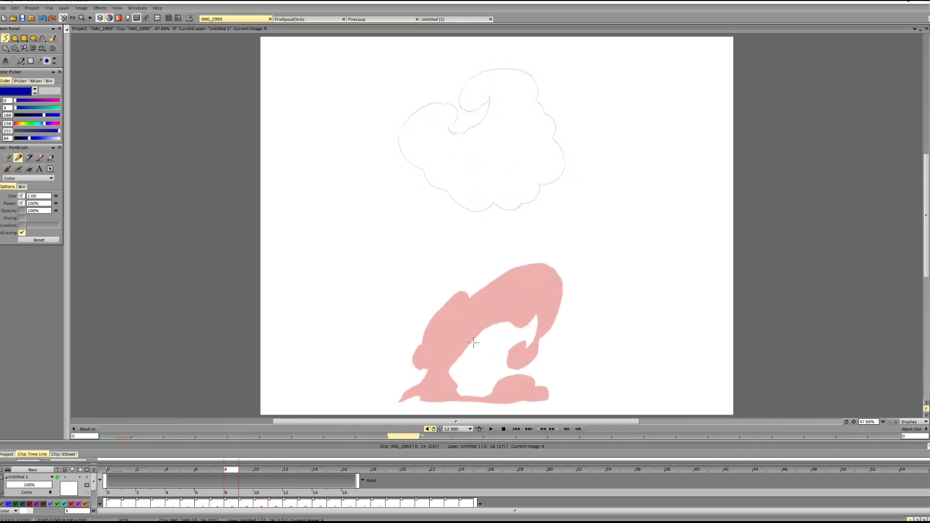
{"action": "key", "text": "Left"}
{"action": "key", "text": "Right"}
{"action": "key", "text": "Left"}
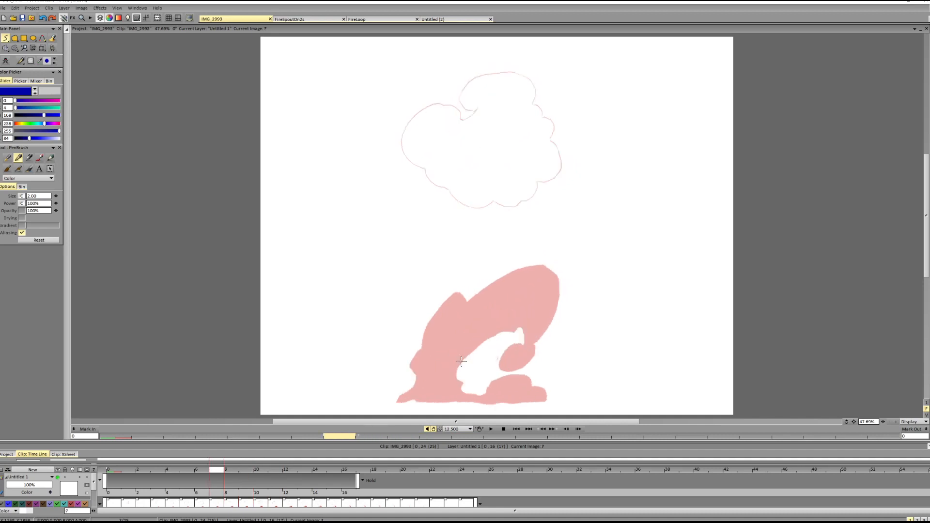
{"action": "key", "text": "Left"}
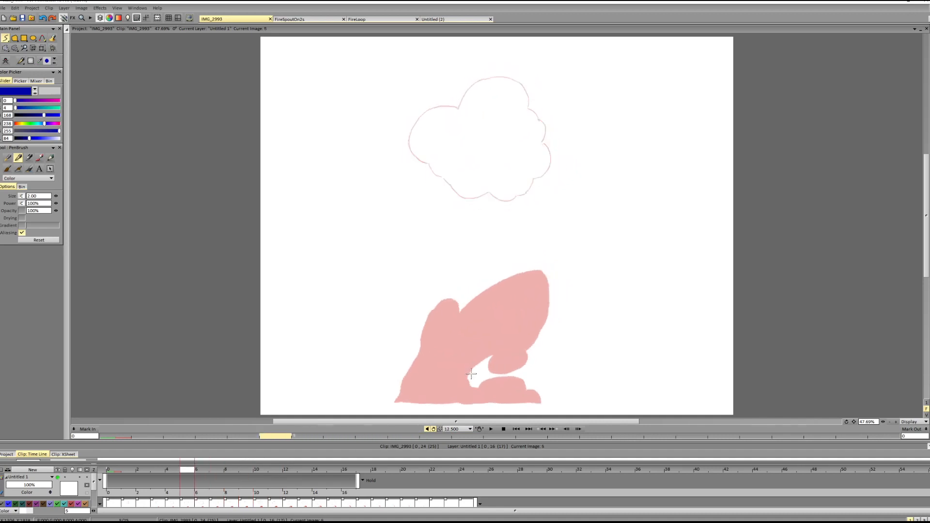
- On frames 5 and 6, draw a small inner arc and a scalloped outer curve marking the hollow's expanding edge
{"action": "left_click_drag", "start_coordinate": [468, 380], "coordinate": [495, 352]}
{"action": "key", "text": "ctrl+z"}
{"action": "mouse_move", "coordinate": [470, 384]}
{"action": "left_mouse_down"}
{"action": "mouse_move", "coordinate": [494, 356]}
{"action": "mouse_move", "coordinate": [464, 364]}
{"action": "mouse_move", "coordinate": [463, 356]}
{"action": "mouse_move", "coordinate": [502, 335]}
{"action": "left_mouse_up"}
{"action": "key", "text": "Right"}
{"action": "key", "text": "ctrl+z"}
{"action": "key", "text": "ctrl+z"}
{"action": "left_click_drag", "start_coordinate": [465, 359], "coordinate": [490, 340]}
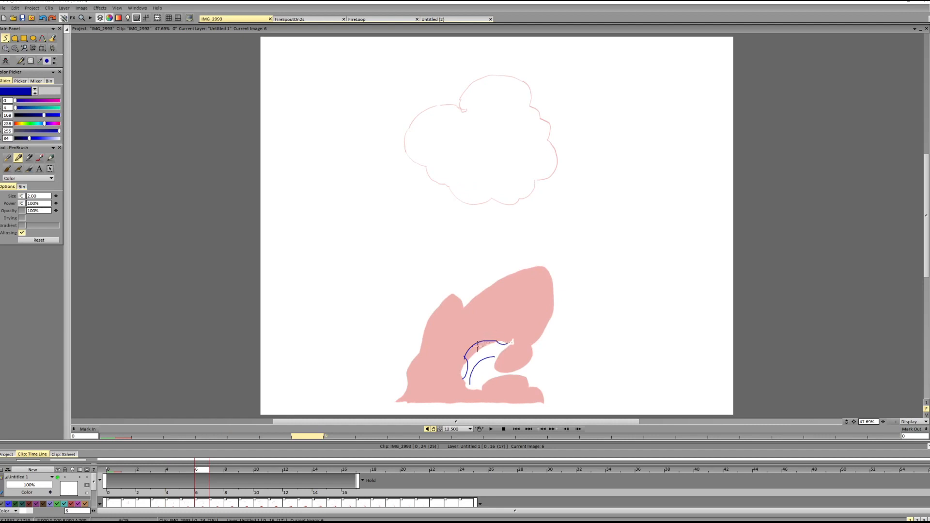
{"action": "key", "text": "shift+d"}
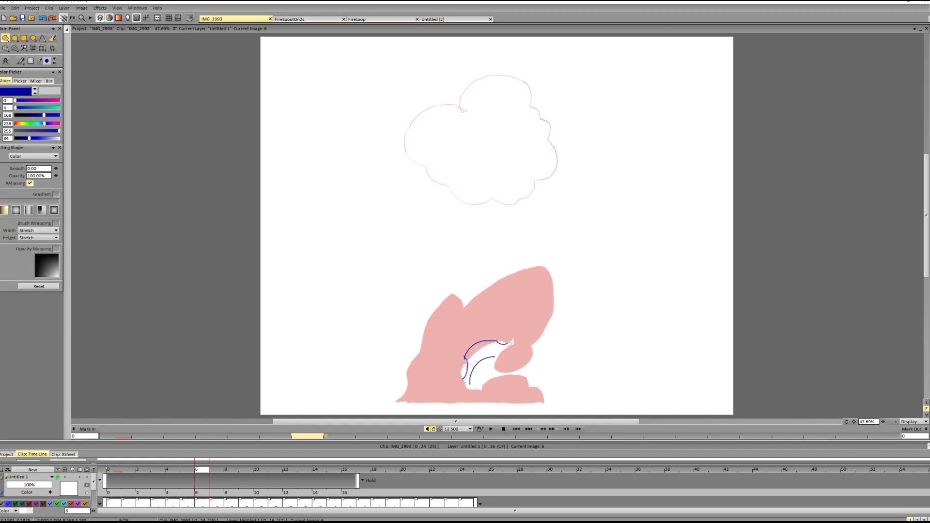
{"action": "left_click_drag", "start_coordinate": [469, 368], "coordinate": [466, 370]}
{"action": "key", "text": "d"}
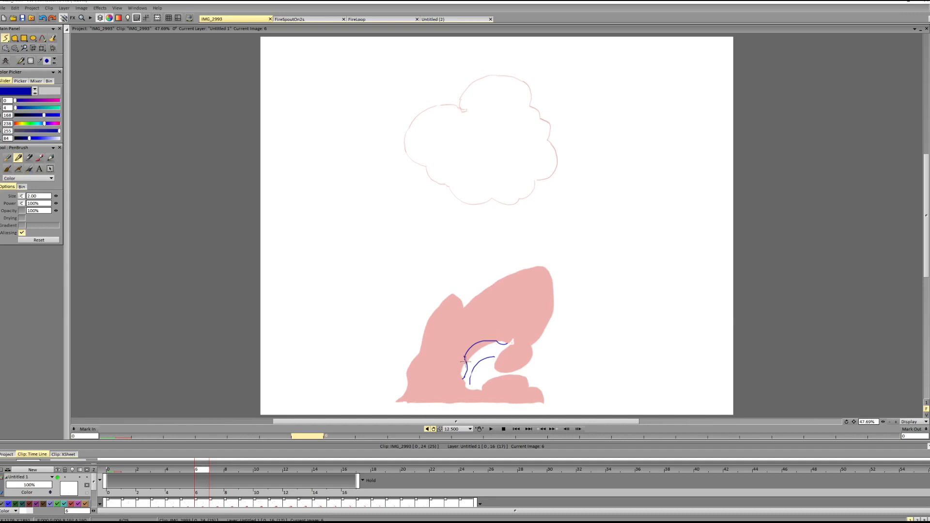
- On frame 7, draw a larger scalloped blue curve above the previous ones for the hollow's next edge
{"action": "key", "text": "Right"}
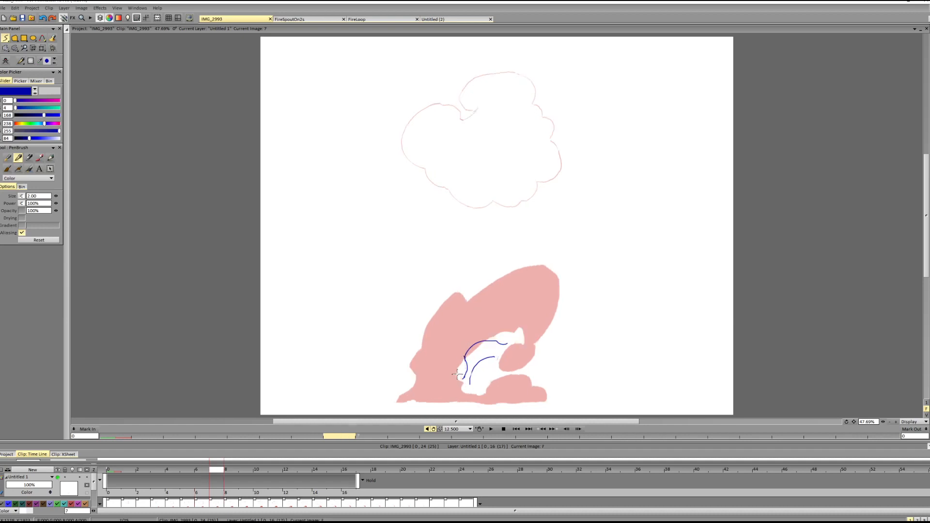
{"action": "left_click_drag", "start_coordinate": [460, 347], "coordinate": [492, 318]}
{"action": "key", "text": "shift+d"}
{"action": "key", "text": "d"}
- On frame 8, draw a taller scalloped curve outside the last one, ending in a hook at the right, and compare it with frame 7
{"action": "key", "text": "Right"}
{"action": "mouse_move", "coordinate": [452, 374]}
{"action": "left_mouse_down"}
{"action": "mouse_move", "coordinate": [451, 347]}
{"action": "mouse_move", "coordinate": [495, 303]}
{"action": "mouse_move", "coordinate": [474, 315]}
{"action": "left_mouse_up"}
{"action": "key", "text": "ctrl+z"}
{"action": "key", "text": "shift+d"}
{"action": "mouse_move", "coordinate": [476, 315]}
{"action": "left_mouse_down"}
{"action": "mouse_move", "coordinate": [500, 295]}
{"action": "mouse_move", "coordinate": [479, 306]}
{"action": "mouse_move", "coordinate": [487, 300]}
{"action": "mouse_move", "coordinate": [522, 313]}
{"action": "mouse_move", "coordinate": [532, 329]}
{"action": "left_mouse_up"}
{"action": "key", "text": "d"}
{"action": "key", "text": "shift+d"}
{"action": "key", "text": "d"}
{"action": "key", "text": "shift+d"}
{"action": "key", "text": "d"}
{"action": "key", "text": "Left"}
{"action": "key", "text": "Right"}
{"action": "key", "text": "Left"}
{"action": "key", "text": "Right"}
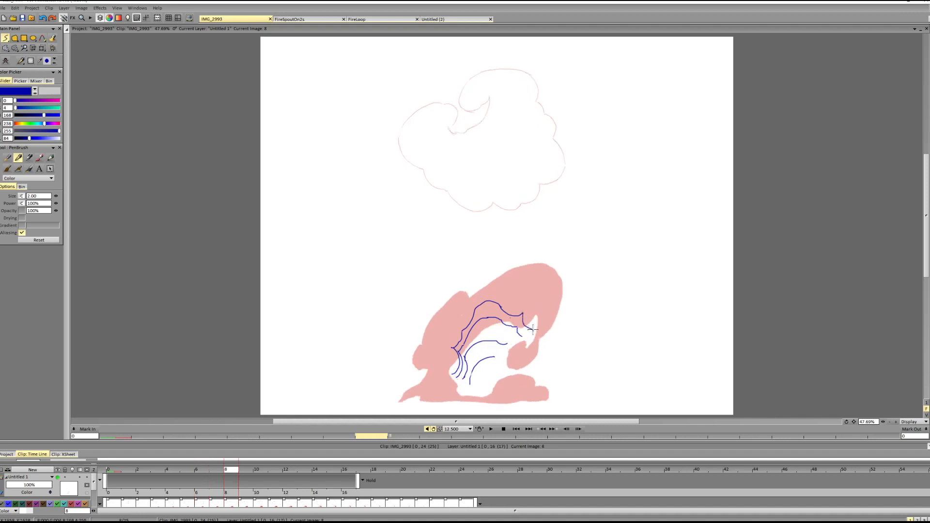
- On frame 9, draw the outermost scalloped curve just above the frame 8 curve, peaking inside the arch
{"action": "key", "text": "Right"}
{"action": "mouse_move", "coordinate": [448, 345]}
{"action": "left_mouse_down"}
{"action": "mouse_move", "coordinate": [470, 303]}
{"action": "mouse_move", "coordinate": [508, 299]}
{"action": "mouse_move", "coordinate": [499, 289]}
{"action": "mouse_move", "coordinate": [541, 321]}
{"action": "left_mouse_up"}
{"action": "key", "text": "shift+d"}
{"action": "key", "text": "d"}
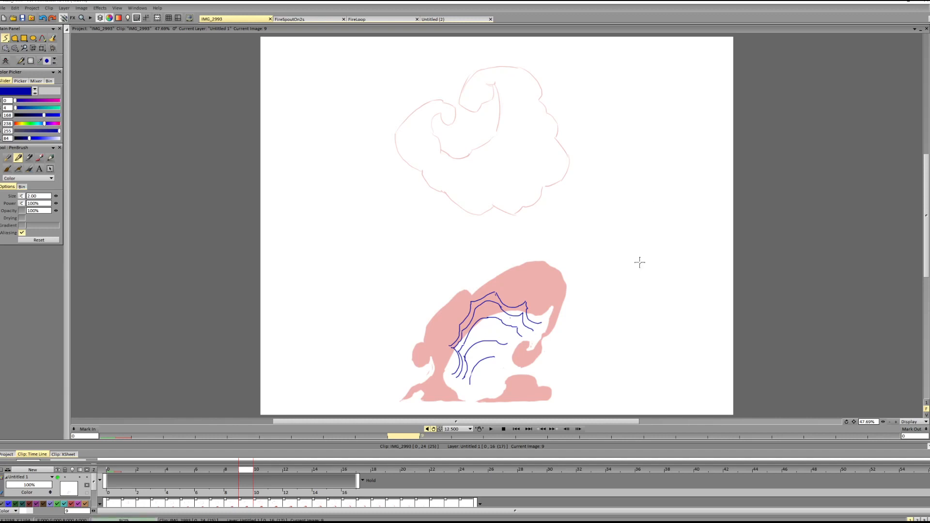
- Draw four stacked blue arcs in the empty space to the right of the lower shape
{"action": "left_click_drag", "start_coordinate": [604, 319], "coordinate": [663, 261]}
{"action": "left_click_drag", "start_coordinate": [605, 294], "coordinate": [664, 244]}
{"action": "left_click_drag", "start_coordinate": [602, 264], "coordinate": [657, 230]}
{"action": "left_click_drag", "start_coordinate": [599, 242], "coordinate": [648, 218]}
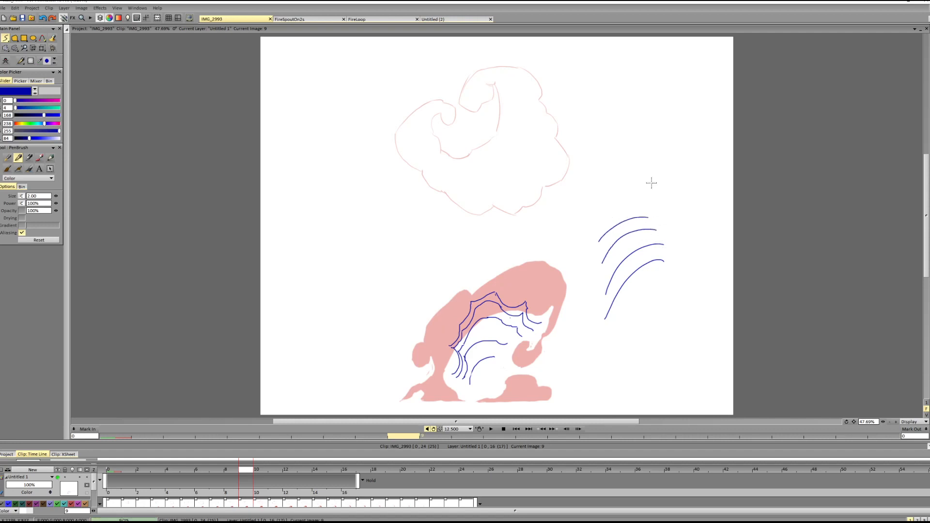
- Clear all blue annotations and play the animation, then try a stroke through the lower shape and undo it
{"action": "key", "text": "BackSpace"}
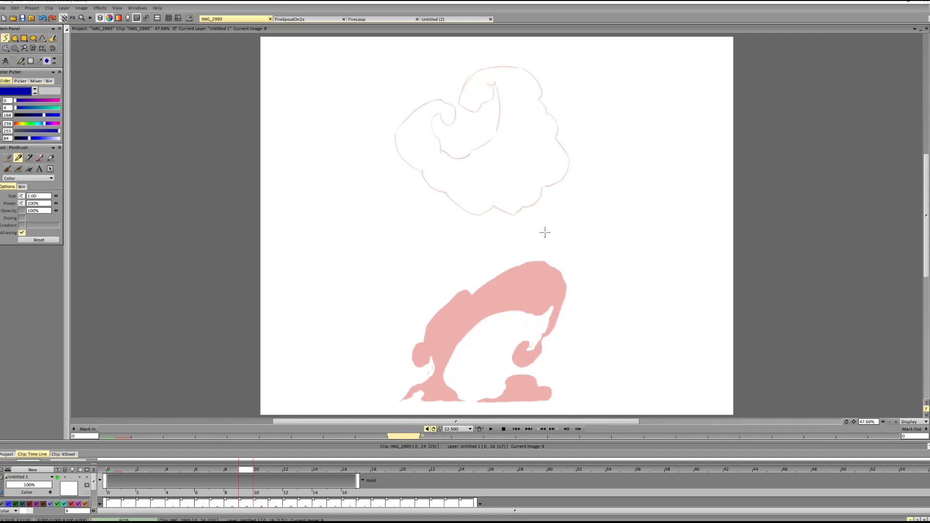
{"action": "key", "text": "Left"}
{"action": "key", "text": "Left"}
{"action": "left_click", "coordinate": [491, 429]}
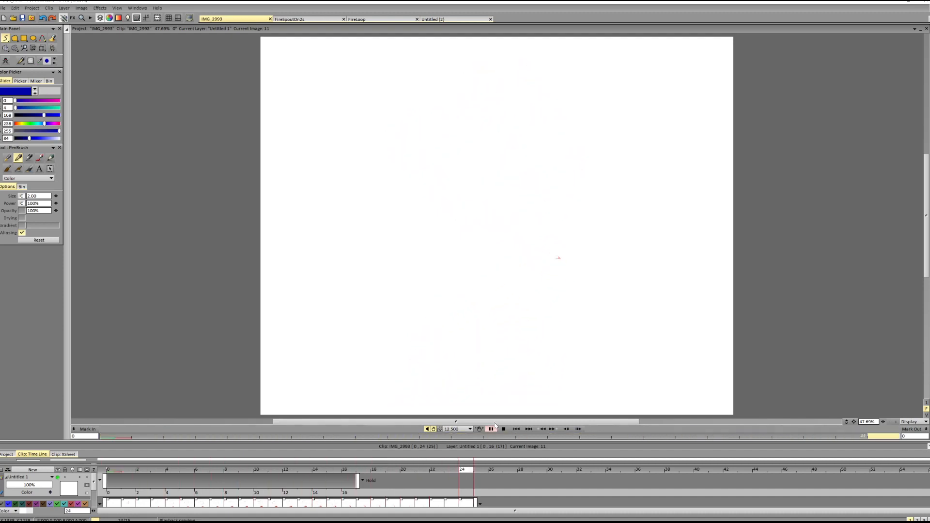
{"action": "left_click", "coordinate": [491, 429]}
{"action": "mouse_move", "coordinate": [467, 383]}
{"action": "left_mouse_down"}
{"action": "mouse_move", "coordinate": [519, 300]}
{"action": "mouse_move", "coordinate": [545, 308]}
{"action": "left_mouse_up"}
{"action": "key", "text": "ctrl+z"}
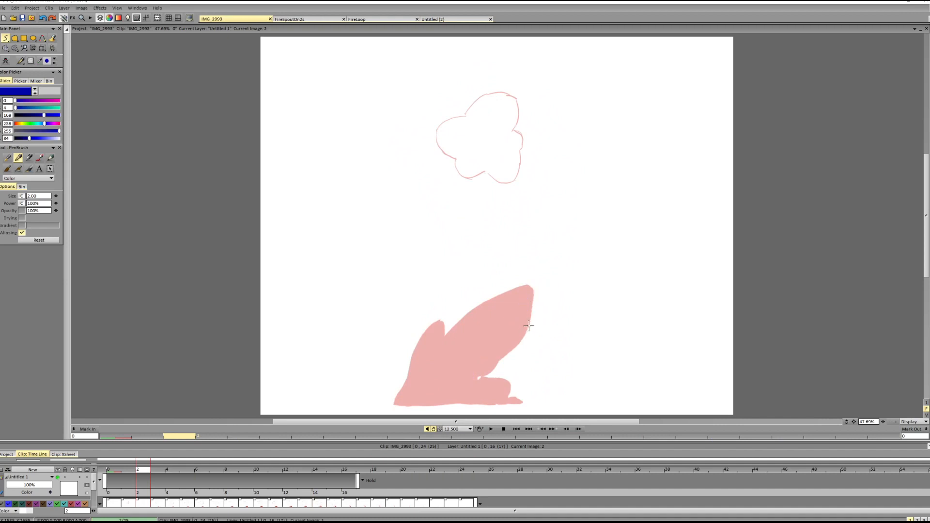
- Step between frames 2 and 9 to examine how the small puff at the lower shape's right base develops
{"action": "key", "text": "Right"}
{"action": "key", "text": "Right"}
{"action": "key", "text": "Right"}
{"action": "key", "text": "Right"}
{"action": "key", "text": "Right"}
{"action": "key", "text": "Right"}
{"action": "key", "text": "Right"}
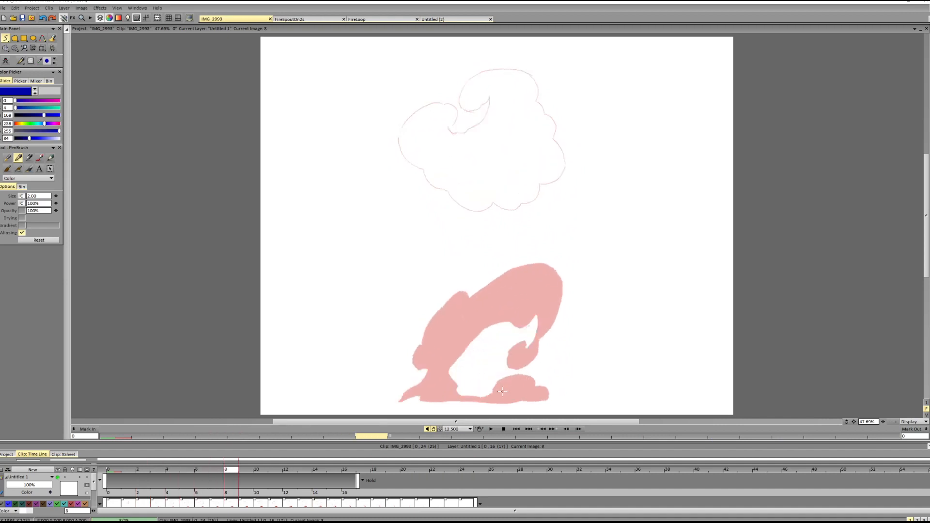
{"action": "left_click_drag", "start_coordinate": [485, 390], "coordinate": [542, 390]}
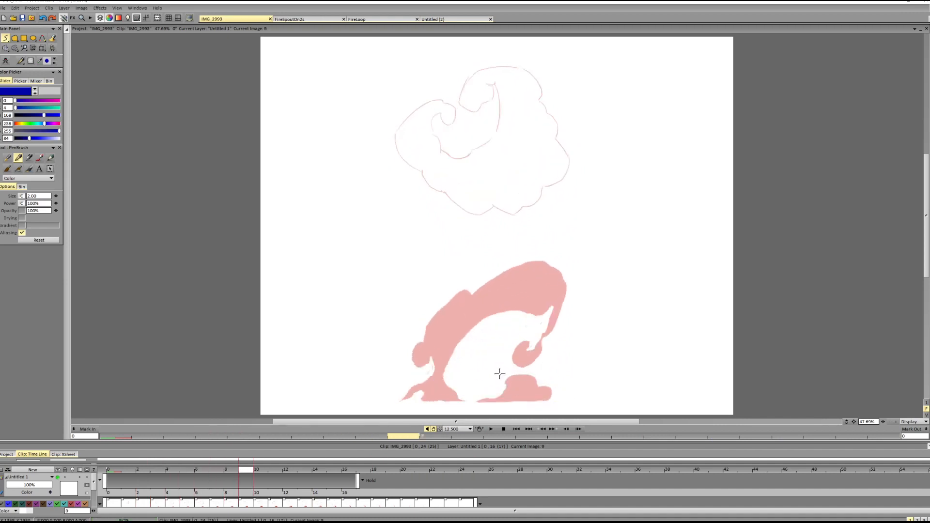
{"action": "key", "text": "Left"}
{"action": "key", "text": "Left"}
{"action": "key", "text": "Left"}
{"action": "key", "text": "Left"}
{"action": "key", "text": "Right"}
{"action": "key", "text": "Right"}
{"action": "key", "text": "Right"}
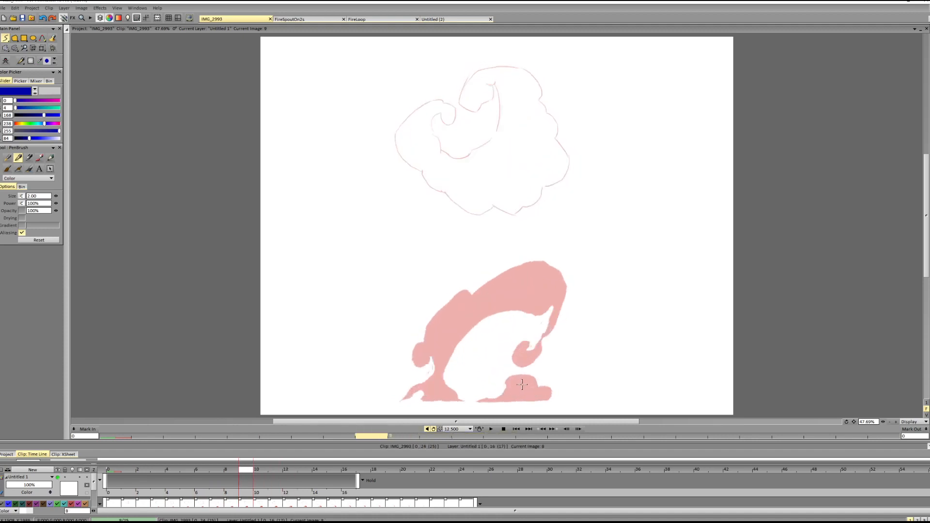
{"action": "key", "text": "Left"}
{"action": "key", "text": "Left"}
{"action": "key", "text": "Left"}
{"action": "key", "text": "Left"}
{"action": "key", "text": "Left"}
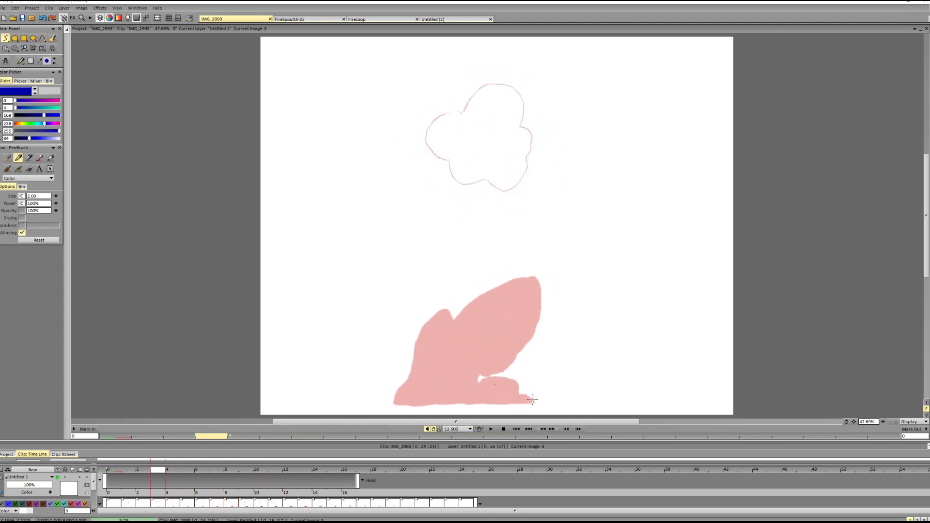
- Step forward from frame 3 to frame 13 and back again to examine how the lower shape hollows out and breaks apart
{"action": "key", "text": "Right"}
{"action": "key", "text": "Right"}
{"action": "key", "text": "Right"}
{"action": "key", "text": "Right"}
{"action": "key", "text": "Right"}
{"action": "key", "text": "Right"}
{"action": "key", "text": "Right"}
{"action": "key", "text": "Right"}
{"action": "key", "text": "Right"}
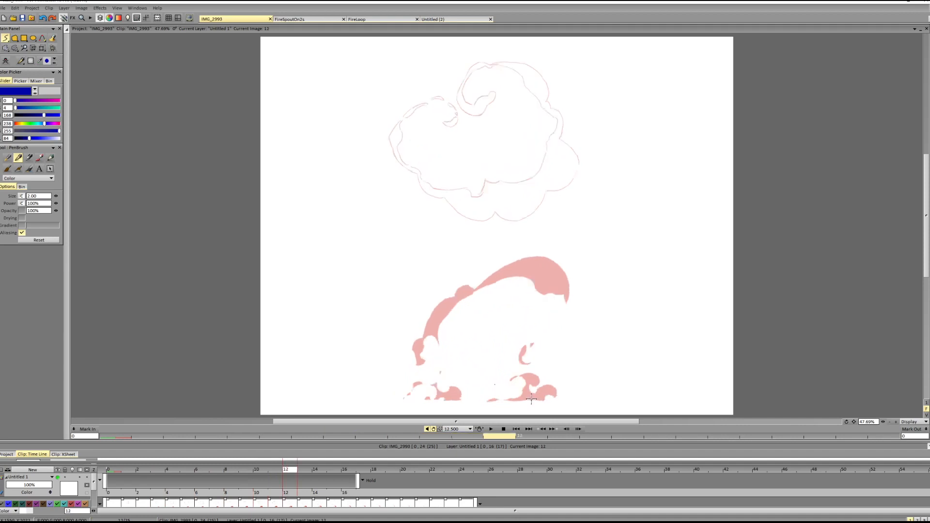
{"action": "key", "text": "Right"}
{"action": "key", "text": "Left"}
{"action": "key", "text": "Left"}
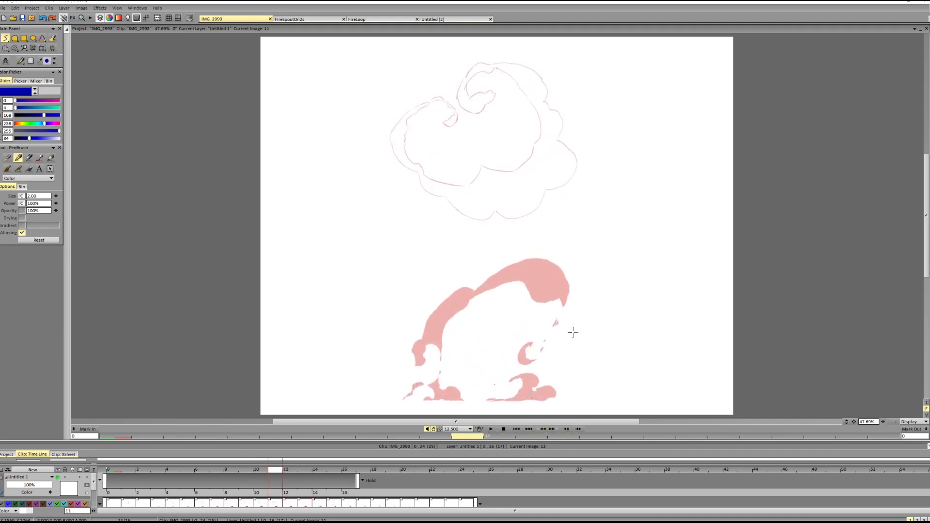
{"action": "key", "text": "Left"}
{"action": "key", "text": "Left"}
{"action": "key", "text": "Left"}
{"action": "key", "text": "Left"}
{"action": "key", "text": "Left"}
{"action": "key", "text": "Left"}
{"action": "key", "text": "Left"}
{"action": "key", "text": "Left"}
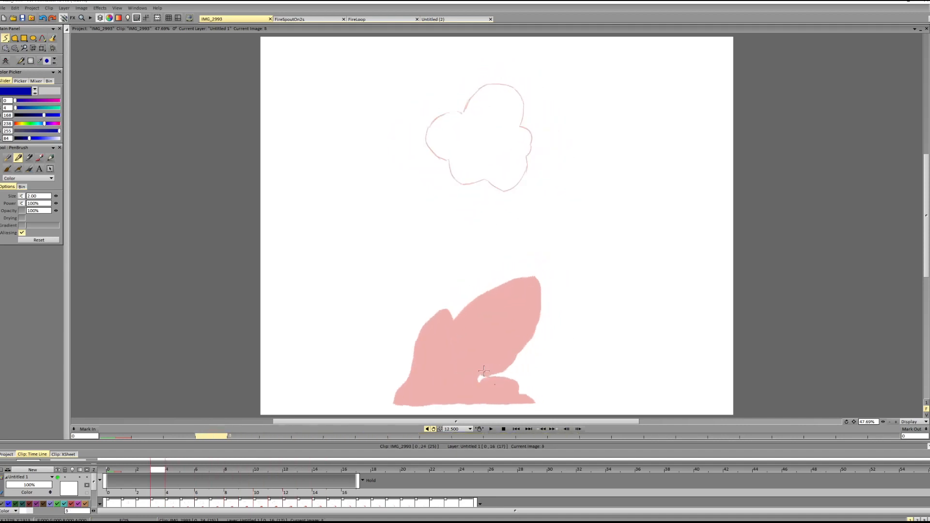
- Draw a chain of overlapping blue loops rising to the right from the notch in the lower shape
{"action": "key", "text": "Left"}
{"action": "key", "text": "Right"}
{"action": "mouse_move", "coordinate": [477, 364]}
{"action": "left_mouse_down"}
{"action": "mouse_move", "coordinate": [517, 354]}
{"action": "mouse_move", "coordinate": [522, 366]}
{"action": "mouse_move", "coordinate": [528, 348]}
{"action": "left_mouse_up"}
- Step forward through the frames to frame 14 and play the animation to examine how the lower shape breaks apart
{"action": "key", "text": "Right"}
{"action": "key", "text": "Left"}
{"action": "key", "text": "Right"}
{"action": "key", "text": "Right"}
{"action": "key", "text": "Right"}
{"action": "key", "text": "Right"}
{"action": "key", "text": "Right"}
{"action": "key", "text": "Right"}
{"action": "key", "text": "Right"}
{"action": "key", "text": "Right"}
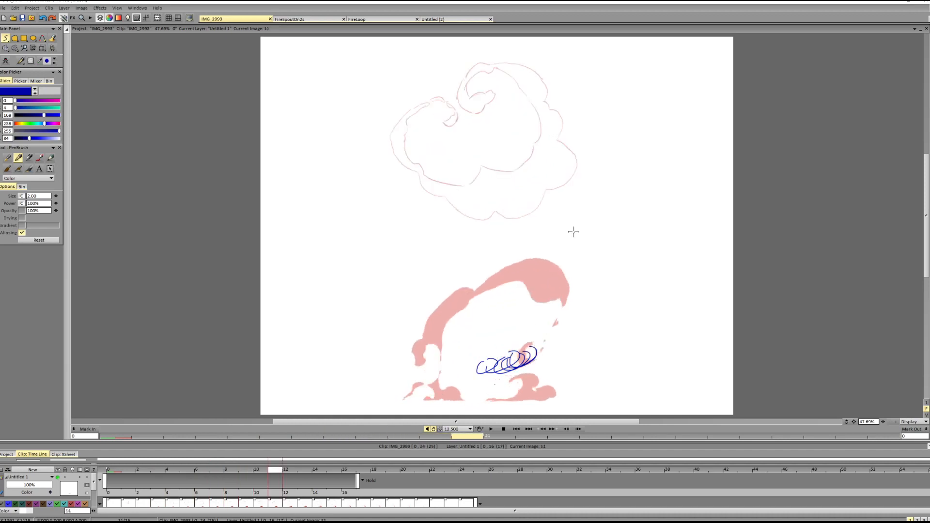
{"action": "key", "text": "Right"}
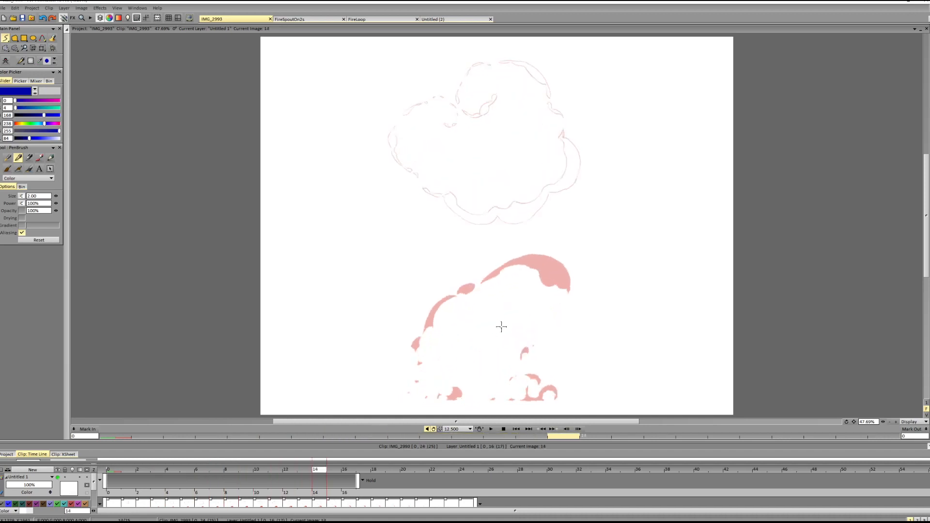
{"action": "left_click", "coordinate": [490, 428]}
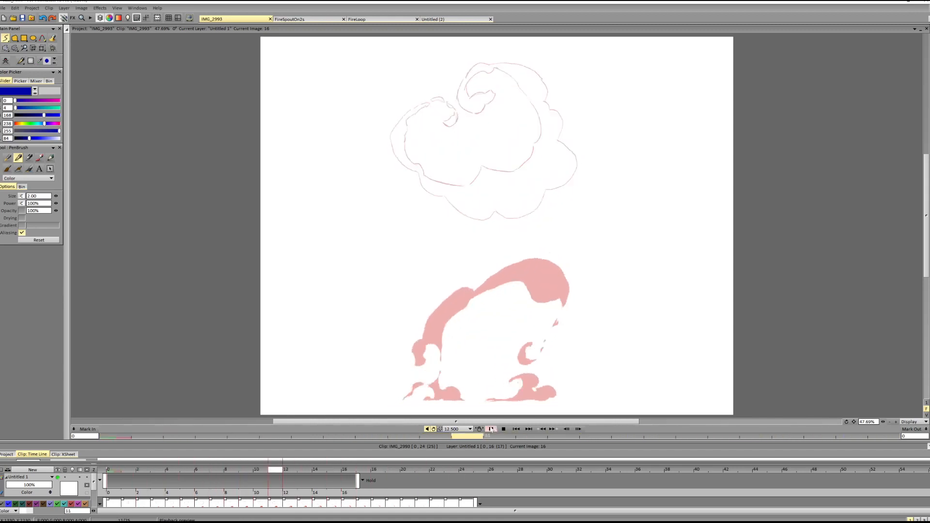
{"action": "key", "text": "Right"}
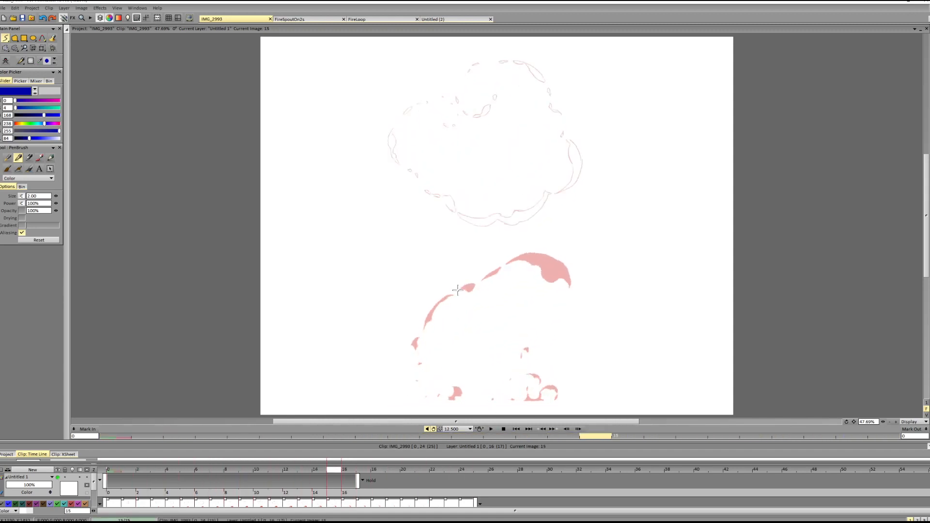
- Try blue strokes along the thinning upper-left edge of the lower shape on frames 15 and 16, and undo them
{"action": "mouse_move", "coordinate": [427, 320]}
{"action": "left_mouse_down"}
{"action": "mouse_move", "coordinate": [457, 278]}
{"action": "mouse_move", "coordinate": [491, 289]}
{"action": "mouse_move", "coordinate": [432, 318]}
{"action": "left_mouse_up"}
{"action": "key", "text": "Right"}
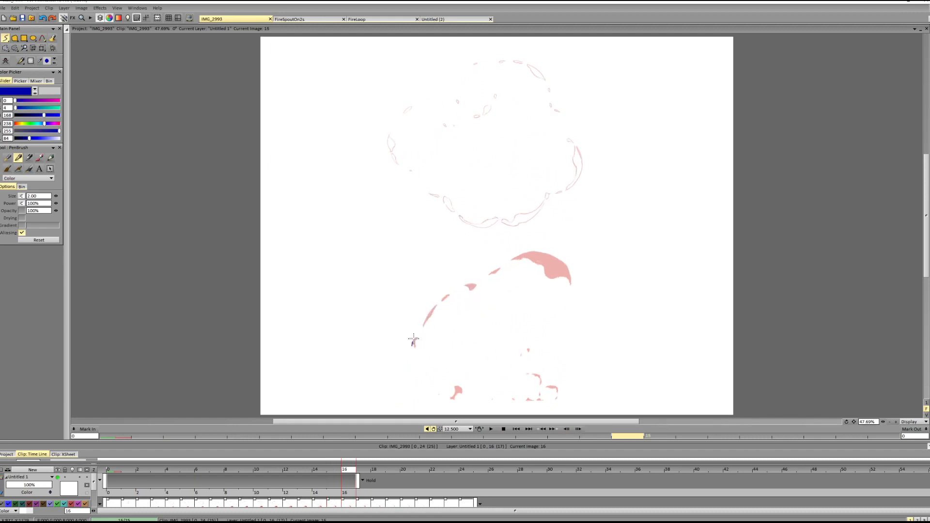
{"action": "mouse_move", "coordinate": [413, 340]}
{"action": "left_mouse_down"}
{"action": "mouse_move", "coordinate": [504, 270]}
{"action": "mouse_move", "coordinate": [453, 291]}
{"action": "mouse_move", "coordinate": [504, 270]}
{"action": "left_mouse_up"}
{"action": "key", "text": "ctrl+z"}
{"action": "key", "text": "ctrl+z"}
{"action": "mouse_move", "coordinate": [394, 326]}
{"action": "left_mouse_down"}
{"action": "mouse_move", "coordinate": [550, 305]}
{"action": "mouse_move", "coordinate": [504, 242]}
{"action": "left_mouse_up"}
{"action": "key", "text": "ctrl+z"}
- Compare frames 19 and 18, then try a short stroke above the remaining pink cap and undo it
{"action": "key", "text": "Right"}
{"action": "key", "text": "Right"}
{"action": "key", "text": "Right"}
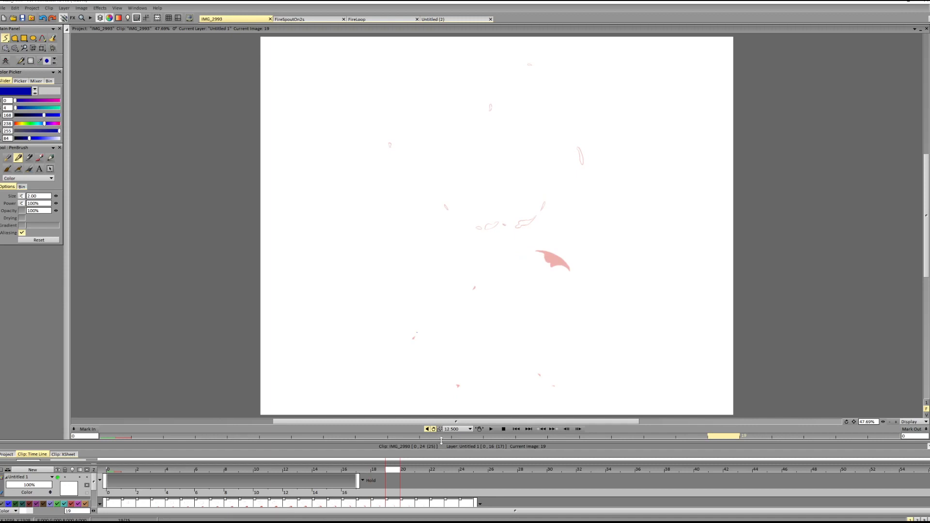
{"action": "key", "text": "Left"}
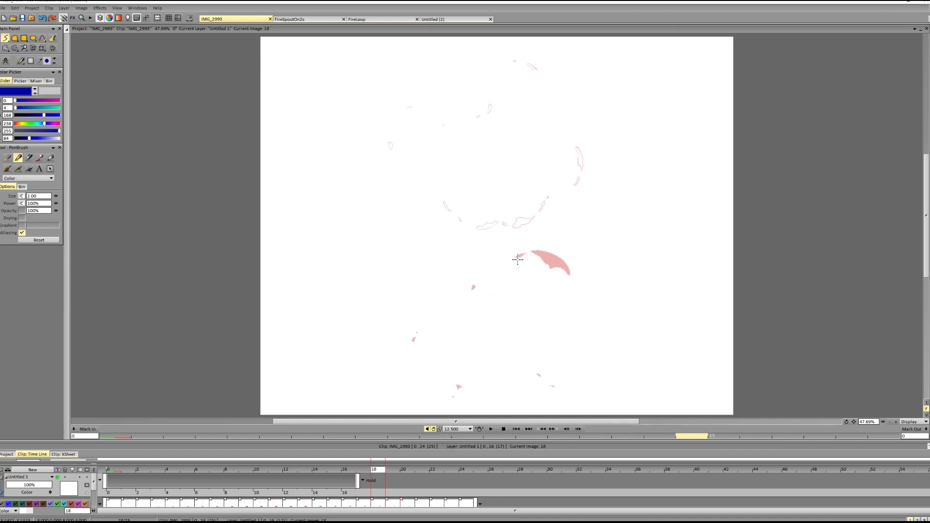
{"action": "mouse_move", "coordinate": [529, 250]}
{"action": "left_mouse_down"}
{"action": "mouse_move", "coordinate": [512, 269]}
{"action": "mouse_move", "coordinate": [579, 262]}
{"action": "mouse_move", "coordinate": [536, 247]}
{"action": "left_mouse_up"}
{"action": "key", "text": "ctrl+z"}
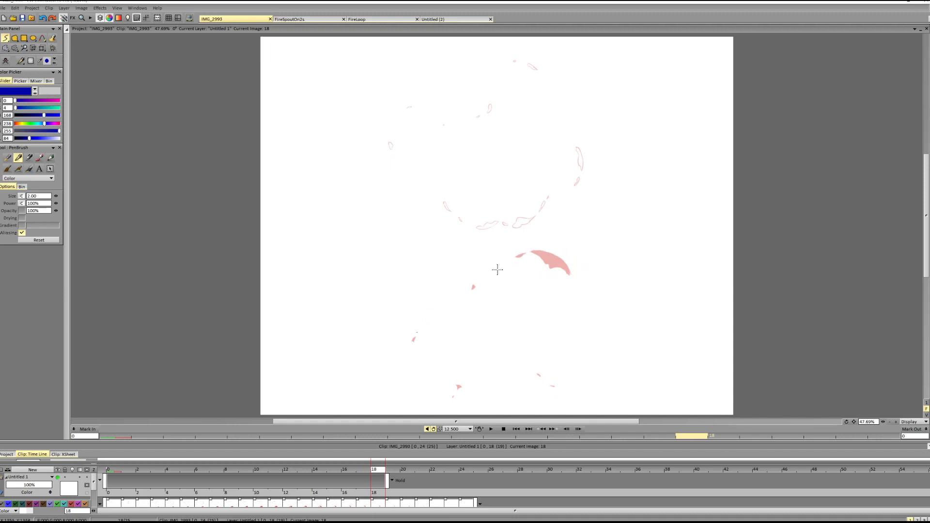
- On frame 18, draw blue arrows between the leftover fragments with a large curve around them, then clear the annotations
{"action": "mouse_move", "coordinate": [472, 292]}
{"action": "left_mouse_down"}
{"action": "mouse_move", "coordinate": [422, 332]}
{"action": "mouse_move", "coordinate": [459, 367]}
{"action": "mouse_move", "coordinate": [527, 378]}
{"action": "left_mouse_up"}
{"action": "mouse_move", "coordinate": [466, 279]}
{"action": "left_mouse_down"}
{"action": "mouse_move", "coordinate": [446, 277]}
{"action": "mouse_move", "coordinate": [482, 284]}
{"action": "mouse_move", "coordinate": [417, 289]}
{"action": "mouse_move", "coordinate": [404, 324]}
{"action": "mouse_move", "coordinate": [498, 282]}
{"action": "left_mouse_up"}
{"action": "key", "text": "ctrl+z"}
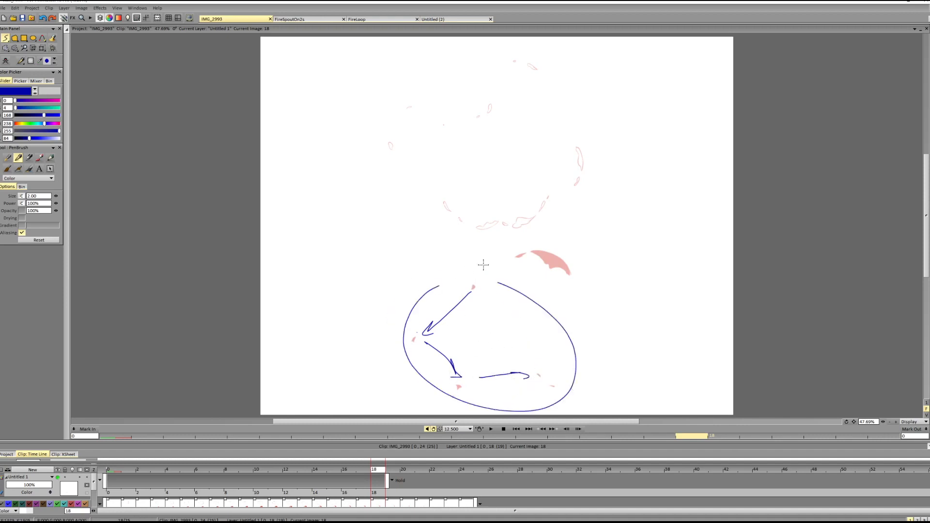
{"action": "left_click_drag", "start_coordinate": [526, 248], "coordinate": [542, 245]}
{"action": "key", "text": "Delete"}
- Step back from frame 19 to the early frames to examine how the lower shape's mass develops in reverse
{"action": "key", "text": "Right"}
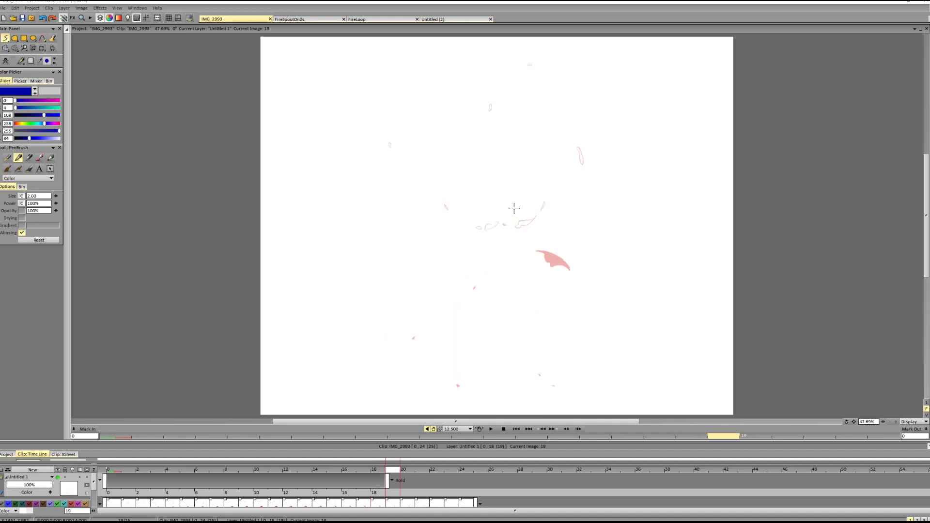
{"action": "key", "text": "Left"}
{"action": "key", "text": "Left"}
{"action": "key", "text": "Left"}
{"action": "key", "text": "Left"}
{"action": "key", "text": "Left"}
{"action": "key", "text": "Left"}
{"action": "key", "text": "Left"}
{"action": "key", "text": "Left"}
{"action": "key", "text": "Left"}
{"action": "key", "text": "Left"}
{"action": "key", "text": "Left"}
{"action": "key", "text": "Left"}
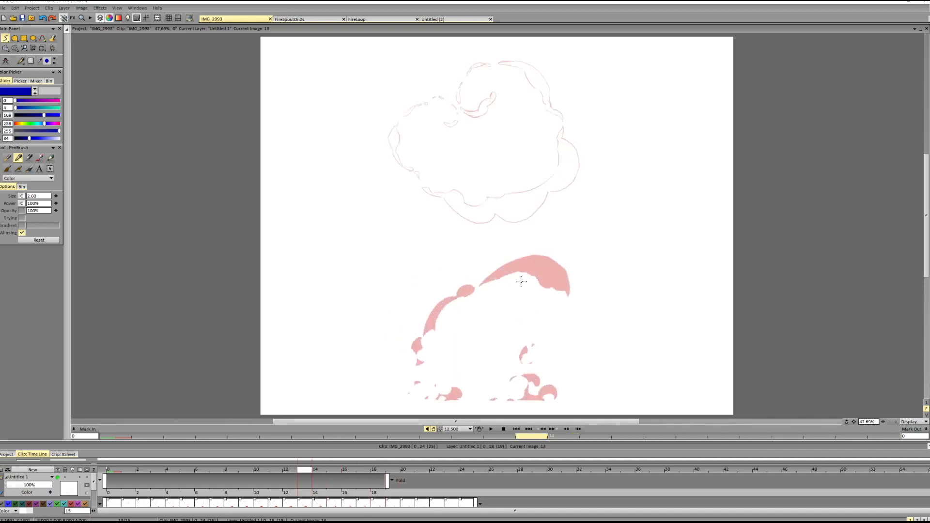
{"action": "key", "text": "Left"}
{"action": "key", "text": "Left"}
{"action": "key", "text": "Left"}
{"action": "key", "text": "Left"}
{"action": "key", "text": "Left"}
{"action": "key", "text": "Left"}
{"action": "key", "text": "Left"}
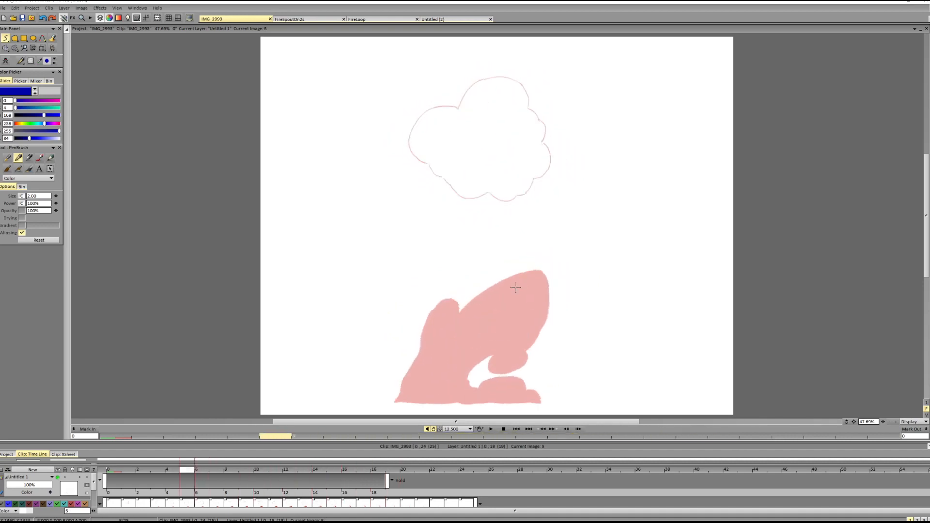
{"action": "key", "text": "Right"}
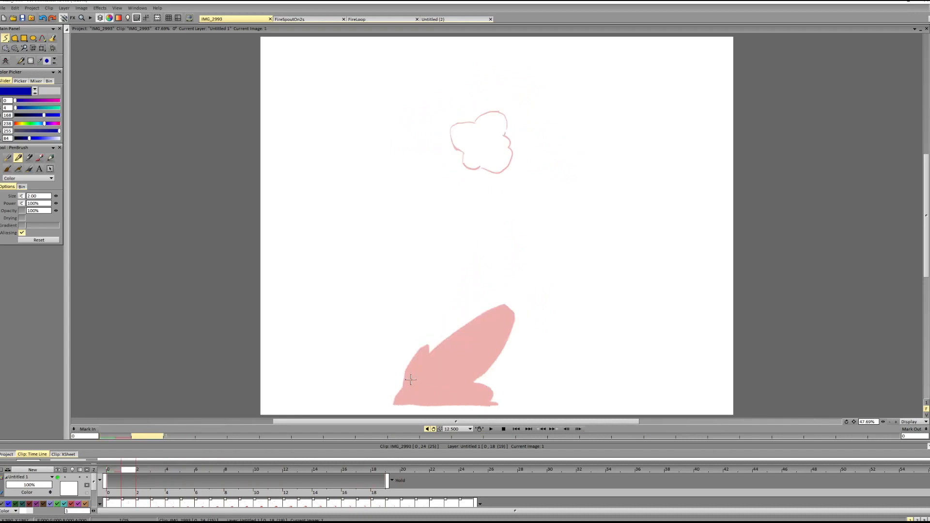
- On frame 1, trace the left edge and peaked top of the lower shape in blue
{"action": "left_click_drag", "start_coordinate": [393, 394], "coordinate": [416, 360]}
{"action": "key", "text": "ctrl+z"}
{"action": "left_click_drag", "start_coordinate": [390, 404], "coordinate": [417, 354]}
{"action": "mouse_move", "coordinate": [417, 353]}
{"action": "left_mouse_down"}
{"action": "mouse_move", "coordinate": [495, 309]}
{"action": "mouse_move", "coordinate": [504, 323]}
{"action": "mouse_move", "coordinate": [480, 369]}
{"action": "left_mouse_up"}
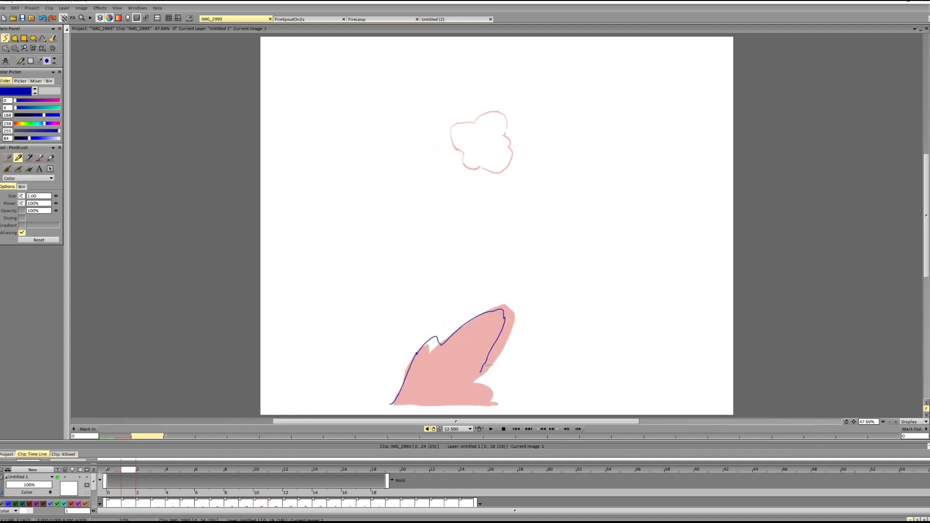
{"action": "key", "text": "ctrl+z"}
- Trace the lower shape's right side with its small base puff and close the outline with a straight base line
{"action": "mouse_move", "coordinate": [489, 314]}
{"action": "left_mouse_down"}
{"action": "mouse_move", "coordinate": [512, 331]}
{"action": "mouse_move", "coordinate": [493, 368]}
{"action": "left_mouse_up"}
{"action": "key", "text": "ctrl+z"}
{"action": "mouse_move", "coordinate": [486, 313]}
{"action": "left_mouse_down"}
{"action": "mouse_move", "coordinate": [513, 332]}
{"action": "mouse_move", "coordinate": [480, 382]}
{"action": "left_mouse_up"}
{"action": "left_click_drag", "start_coordinate": [419, 404], "coordinate": [458, 402]}
{"action": "key", "text": "ctrl+z"}
{"action": "left_click_drag", "start_coordinate": [399, 404], "coordinate": [479, 399]}
{"action": "key", "text": "ctrl+z"}
{"action": "key", "text": "ctrl+z"}
{"action": "left_click_drag", "start_coordinate": [386, 403], "coordinate": [486, 403]}
- Move to frame 9, lower the opacity of the blue outline layer, and add a new layer above it
{"action": "key", "text": "space"}
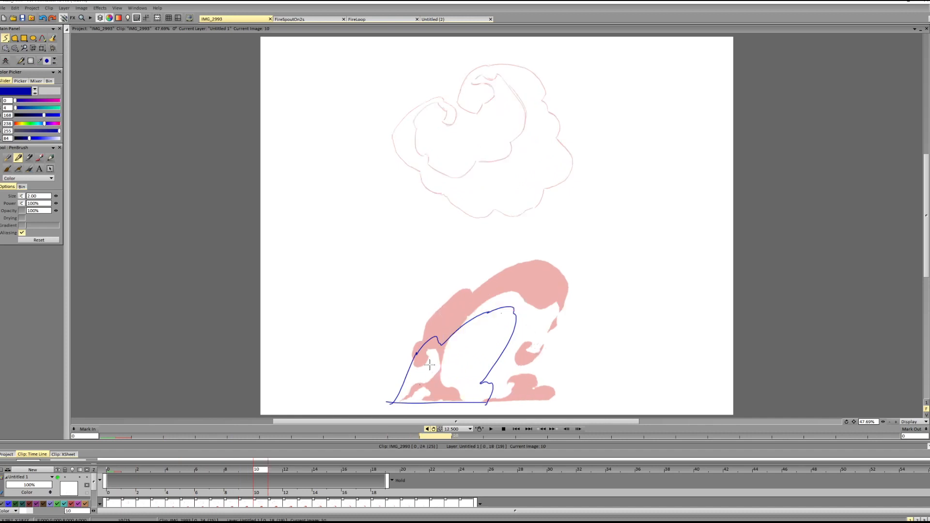
{"action": "left_click_drag", "start_coordinate": [424, 377], "coordinate": [440, 300]}
{"action": "key", "text": "ctrl+z"}
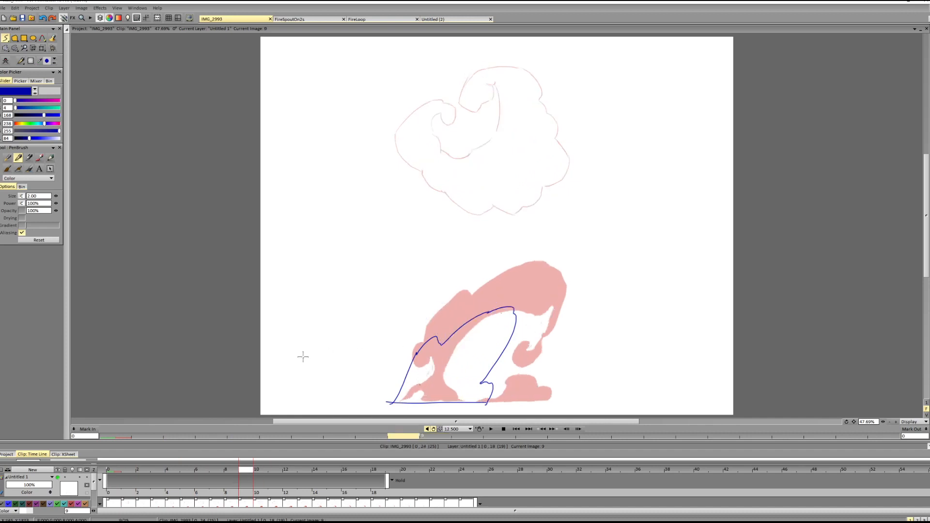
{"action": "left_click", "coordinate": [27, 485]}
{"action": "left_click", "coordinate": [32, 470]}
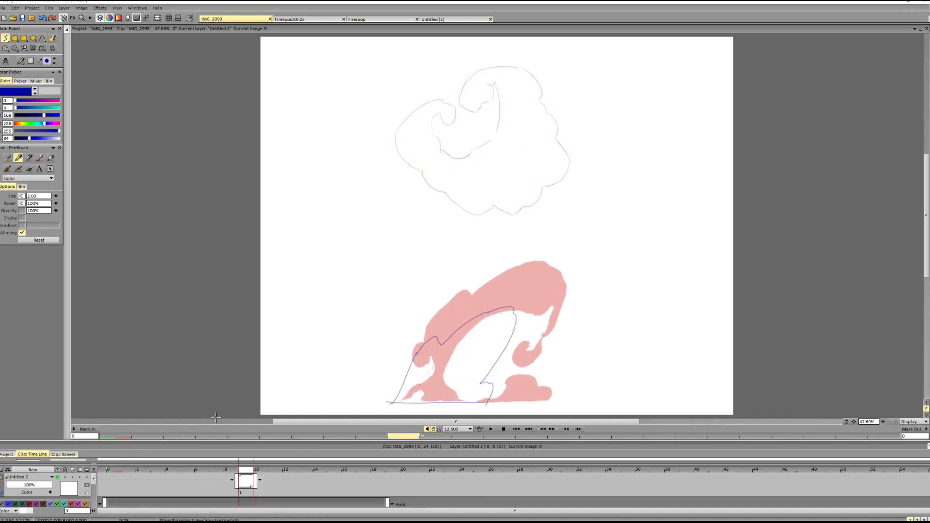
- On frame 9, draw a larger blue outer contour around the traced outline, with a left bite and a curl at the right end
{"action": "mouse_move", "coordinate": [398, 403]}
{"action": "left_mouse_down"}
{"action": "mouse_move", "coordinate": [431, 369]}
{"action": "mouse_move", "coordinate": [414, 353]}
{"action": "mouse_move", "coordinate": [430, 330]}
{"action": "mouse_move", "coordinate": [416, 354]}
{"action": "mouse_move", "coordinate": [414, 344]}
{"action": "mouse_move", "coordinate": [449, 295]}
{"action": "mouse_move", "coordinate": [480, 285]}
{"action": "mouse_move", "coordinate": [514, 256]}
{"action": "mouse_move", "coordinate": [550, 248]}
{"action": "mouse_move", "coordinate": [558, 305]}
{"action": "mouse_move", "coordinate": [533, 351]}
{"action": "mouse_move", "coordinate": [526, 328]}
{"action": "mouse_move", "coordinate": [540, 345]}
{"action": "mouse_move", "coordinate": [552, 333]}
{"action": "mouse_move", "coordinate": [551, 310]}
{"action": "left_mouse_up"}
{"action": "key", "text": "ctrl+z"}
{"action": "key", "text": "Left"}
{"action": "key", "text": "Right"}
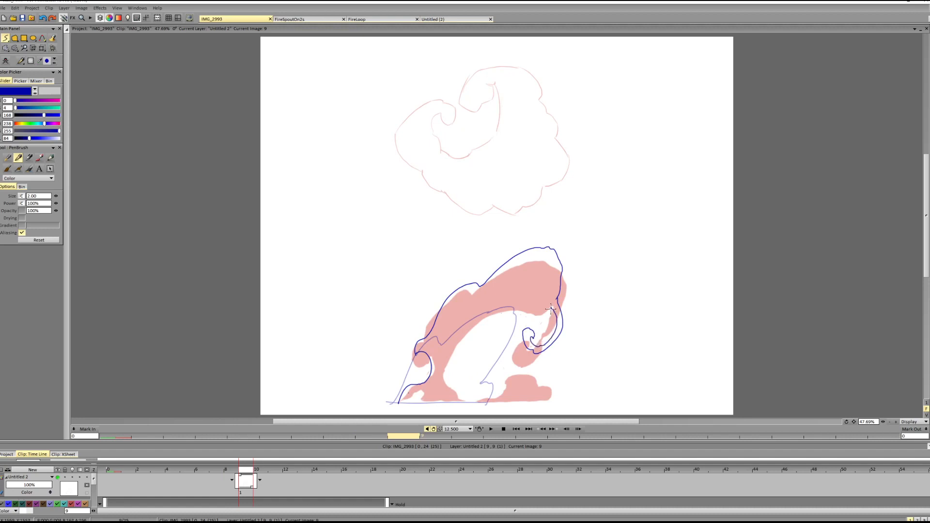
- Refine the right-hand curl and draw the inner contours of the hollow down to the base
{"action": "key", "text": "ctrl+z"}
{"action": "mouse_move", "coordinate": [525, 329]}
{"action": "left_mouse_down"}
{"action": "mouse_move", "coordinate": [552, 311]}
{"action": "mouse_move", "coordinate": [532, 343]}
{"action": "mouse_move", "coordinate": [547, 346]}
{"action": "mouse_move", "coordinate": [544, 305]}
{"action": "mouse_move", "coordinate": [520, 293]}
{"action": "mouse_move", "coordinate": [527, 284]}
{"action": "mouse_move", "coordinate": [545, 307]}
{"action": "mouse_move", "coordinate": [491, 306]}
{"action": "mouse_move", "coordinate": [444, 368]}
{"action": "mouse_move", "coordinate": [491, 344]}
{"action": "mouse_move", "coordinate": [470, 384]}
{"action": "mouse_move", "coordinate": [465, 362]}
{"action": "mouse_move", "coordinate": [460, 398]}
{"action": "mouse_move", "coordinate": [454, 376]}
{"action": "mouse_move", "coordinate": [431, 394]}
{"action": "mouse_move", "coordinate": [471, 361]}
{"action": "mouse_move", "coordinate": [465, 396]}
{"action": "mouse_move", "coordinate": [470, 380]}
{"action": "mouse_move", "coordinate": [475, 397]}
{"action": "mouse_move", "coordinate": [519, 374]}
{"action": "mouse_move", "coordinate": [521, 399]}
{"action": "left_mouse_up"}
{"action": "key", "text": "ctrl+z"}
{"action": "key", "text": "ctrl+z"}
{"action": "key", "text": "ctrl+z"}
{"action": "key", "text": "ctrl+z"}
{"action": "key", "text": "e"}
{"action": "key", "text": "b"}
{"action": "key", "text": "ctrl+z"}
{"action": "key", "text": "Left"}
{"action": "key", "text": "Right"}
{"action": "key", "text": "ctrl+z"}
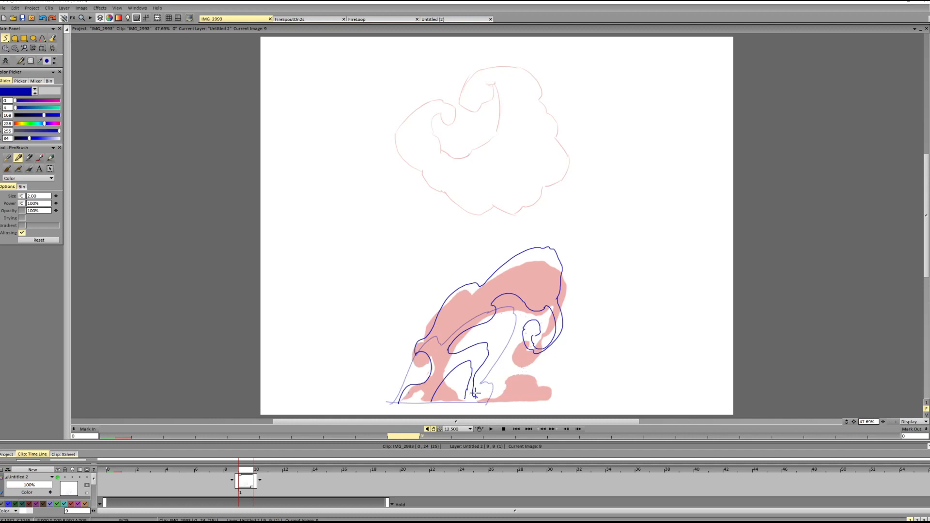
- Remove the stroke at the hollow's right side and draw a jagged puff at the right base
{"action": "key", "text": "shift+d"}
{"action": "key", "text": "ctrl+z"}
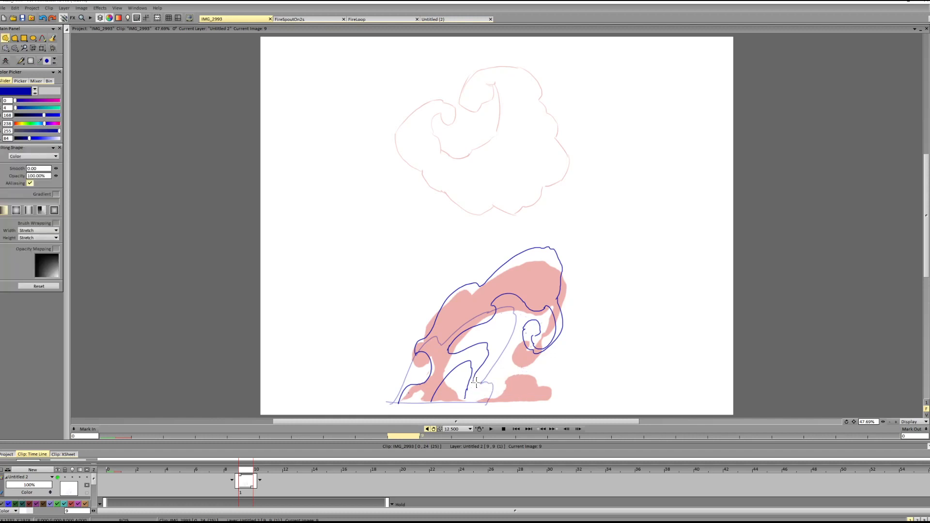
{"action": "key", "text": "b"}
{"action": "mouse_move", "coordinate": [473, 380]}
{"action": "left_mouse_down"}
{"action": "mouse_move", "coordinate": [530, 361]}
{"action": "mouse_move", "coordinate": [520, 375]}
{"action": "mouse_move", "coordinate": [502, 369]}
{"action": "mouse_move", "coordinate": [522, 366]}
{"action": "mouse_move", "coordinate": [493, 383]}
{"action": "mouse_move", "coordinate": [525, 367]}
{"action": "mouse_move", "coordinate": [518, 388]}
{"action": "mouse_move", "coordinate": [498, 399]}
{"action": "mouse_move", "coordinate": [518, 375]}
{"action": "mouse_move", "coordinate": [488, 366]}
{"action": "mouse_move", "coordinate": [479, 386]}
{"action": "mouse_move", "coordinate": [476, 373]}
{"action": "mouse_move", "coordinate": [518, 357]}
{"action": "left_mouse_up"}
{"action": "key", "text": "ctrl+z"}
{"action": "key", "text": "ctrl+z"}
{"action": "key", "text": "ctrl+z"}
{"action": "key", "text": "ctrl+z"}
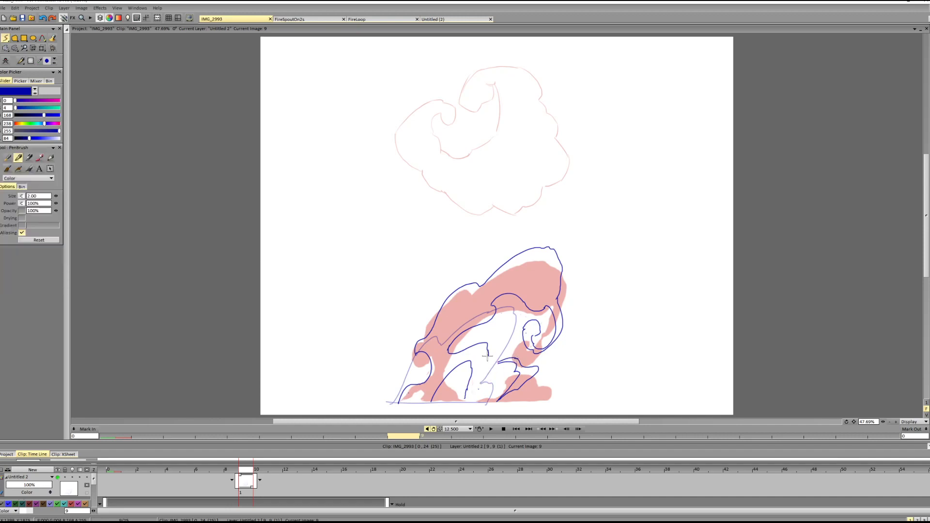
- Erase the peaks inside the hollow and redraw its lower edge to meet the right base puff
{"action": "key", "text": "shift+d"}
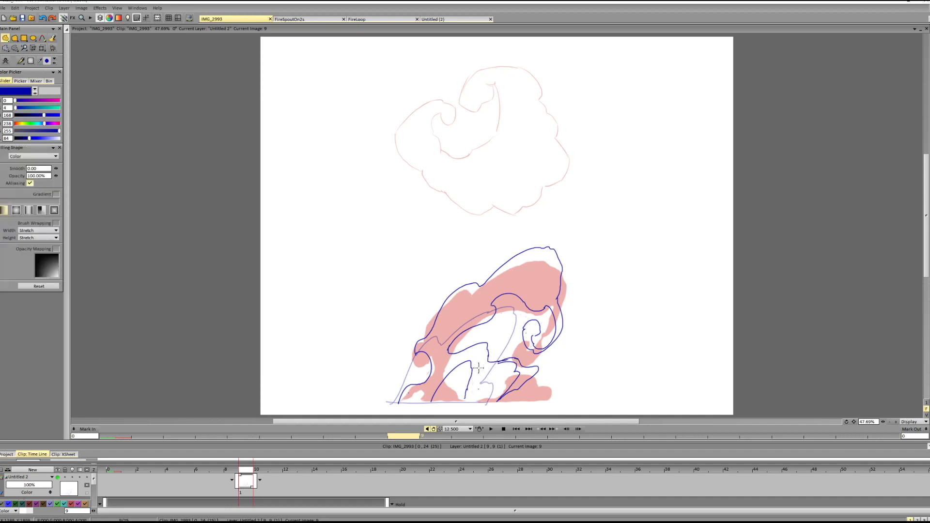
{"action": "mouse_move", "coordinate": [495, 356]}
{"action": "left_mouse_down"}
{"action": "mouse_move", "coordinate": [473, 343]}
{"action": "mouse_move", "coordinate": [490, 340]}
{"action": "mouse_move", "coordinate": [492, 360]}
{"action": "mouse_move", "coordinate": [452, 387]}
{"action": "mouse_move", "coordinate": [460, 347]}
{"action": "mouse_move", "coordinate": [446, 375]}
{"action": "mouse_move", "coordinate": [471, 368]}
{"action": "mouse_move", "coordinate": [455, 353]}
{"action": "mouse_move", "coordinate": [445, 377]}
{"action": "mouse_move", "coordinate": [449, 349]}
{"action": "mouse_move", "coordinate": [468, 394]}
{"action": "left_mouse_up"}
{"action": "key", "text": "d"}
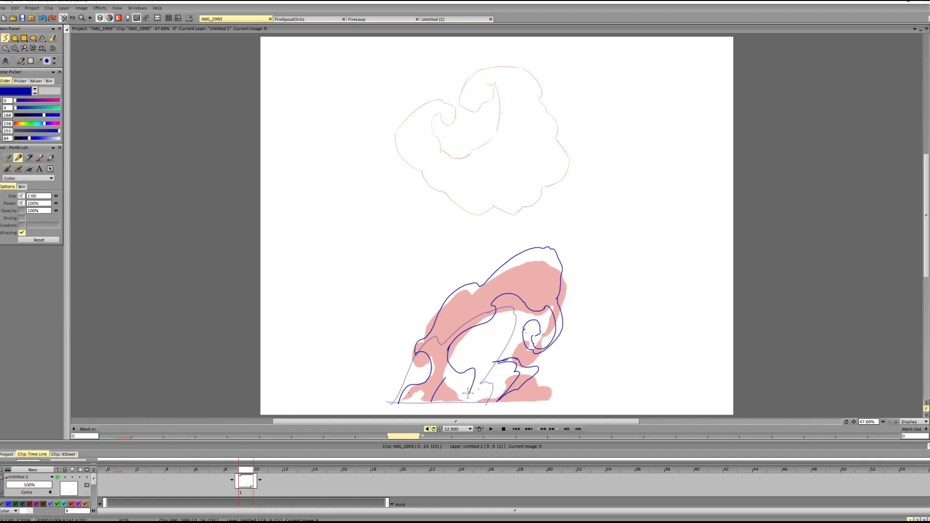
{"action": "key", "text": "ctrl+z"}
{"action": "mouse_move", "coordinate": [449, 350]}
{"action": "left_mouse_down"}
{"action": "mouse_move", "coordinate": [470, 391]}
{"action": "mouse_move", "coordinate": [443, 379]}
{"action": "mouse_move", "coordinate": [434, 381]}
{"action": "mouse_move", "coordinate": [461, 387]}
{"action": "mouse_move", "coordinate": [435, 393]}
{"action": "mouse_move", "coordinate": [448, 386]}
{"action": "mouse_move", "coordinate": [460, 402]}
{"action": "mouse_move", "coordinate": [500, 363]}
{"action": "mouse_move", "coordinate": [483, 370]}
{"action": "mouse_move", "coordinate": [489, 359]}
{"action": "mouse_move", "coordinate": [477, 374]}
{"action": "mouse_move", "coordinate": [474, 367]}
{"action": "mouse_move", "coordinate": [508, 355]}
{"action": "mouse_move", "coordinate": [509, 368]}
{"action": "mouse_move", "coordinate": [490, 364]}
{"action": "mouse_move", "coordinate": [514, 355]}
{"action": "mouse_move", "coordinate": [513, 367]}
{"action": "mouse_move", "coordinate": [474, 380]}
{"action": "mouse_move", "coordinate": [514, 364]}
{"action": "mouse_move", "coordinate": [463, 403]}
{"action": "mouse_move", "coordinate": [487, 376]}
{"action": "left_mouse_up"}
{"action": "key", "text": "shift+d"}
{"action": "key", "text": "d"}
- Clean up the overlapping base lines and draw small curved peaks beneath the hollow
{"action": "key", "text": "ctrl+z"}
{"action": "key", "text": "shift+d"}
{"action": "key", "text": "s"}
{"action": "key", "text": "shift+d"}
{"action": "key", "text": "s"}
{"action": "key", "text": "ctrl+z"}
{"action": "key", "text": "shift+d"}
{"action": "key", "text": "s"}
{"action": "mouse_move", "coordinate": [467, 401]}
{"action": "left_mouse_down"}
{"action": "mouse_move", "coordinate": [494, 376]}
{"action": "mouse_move", "coordinate": [460, 398]}
{"action": "left_mouse_up"}
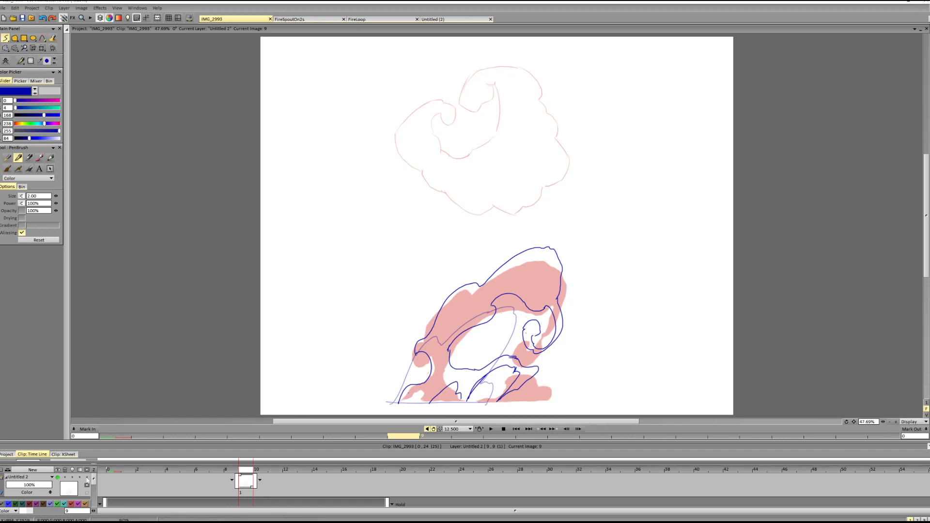
- Lower the opacity of the IMG_2993 layer until the pink artwork is very faint, and compare the adjacent frames
{"action": "left_click_drag", "start_coordinate": [94, 480], "coordinate": [94, 499]}
{"action": "left_click_drag", "start_coordinate": [8, 492], "coordinate": [10, 492]}
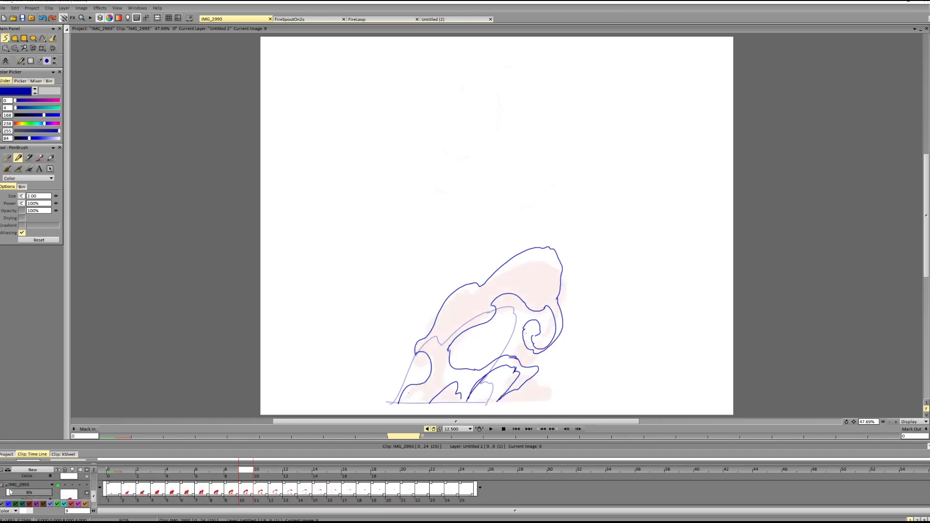
{"action": "key", "text": "Left"}
{"action": "key", "text": "Right"}
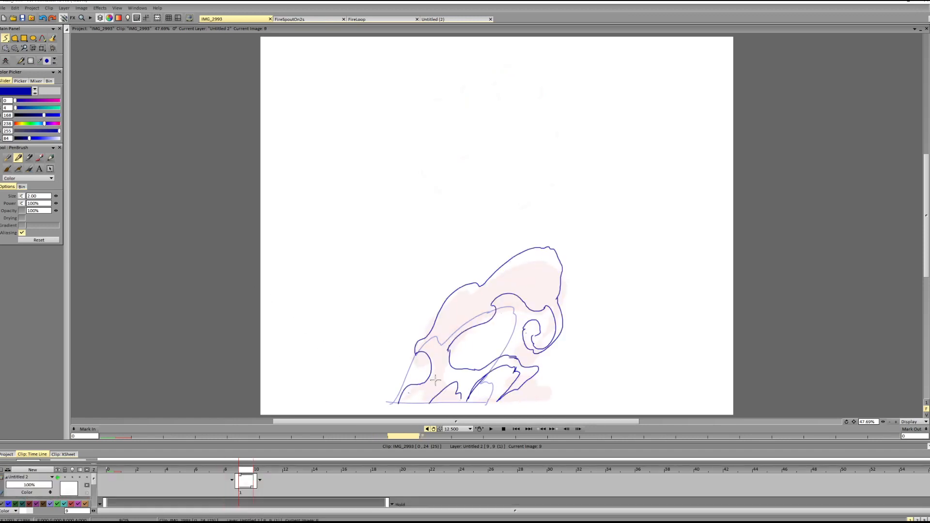
- Erase the hollow's bottom edge and the small peaks along the lower left base
{"action": "key", "text": "f"}
{"action": "mouse_move", "coordinate": [455, 364]}
{"action": "left_mouse_down"}
{"action": "mouse_move", "coordinate": [475, 361]}
{"action": "mouse_move", "coordinate": [453, 364]}
{"action": "mouse_move", "coordinate": [466, 394]}
{"action": "mouse_move", "coordinate": [487, 367]}
{"action": "mouse_move", "coordinate": [464, 388]}
{"action": "mouse_move", "coordinate": [448, 363]}
{"action": "mouse_move", "coordinate": [453, 387]}
{"action": "mouse_move", "coordinate": [451, 365]}
{"action": "mouse_move", "coordinate": [458, 390]}
{"action": "mouse_move", "coordinate": [484, 369]}
{"action": "left_mouse_up"}
{"action": "key", "text": "b"}
{"action": "key", "text": "ctrl+z"}
{"action": "key", "text": "ctrl+z"}
{"action": "key", "text": "ctrl+z"}
{"action": "key", "text": "ctrl+z"}
{"action": "key", "text": "shift+d"}
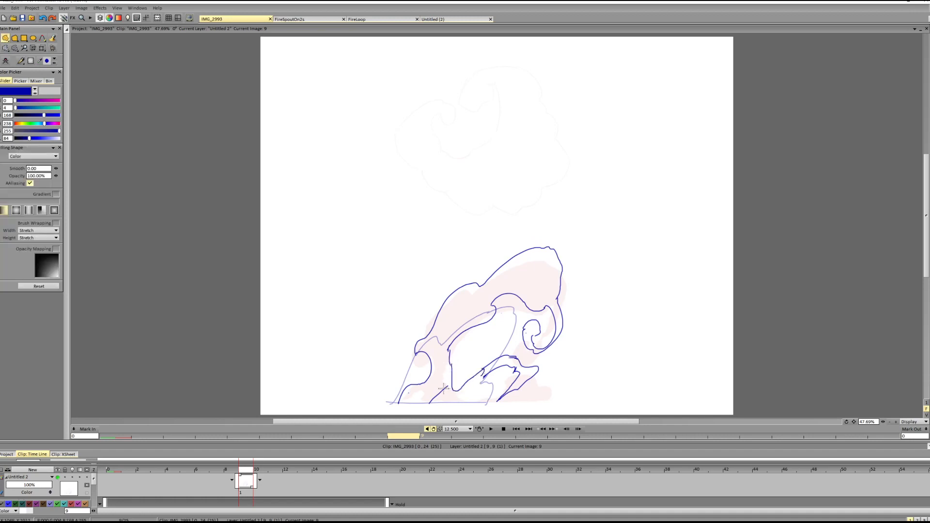
{"action": "key", "text": "ctrl+z"}
{"action": "key", "text": "b"}
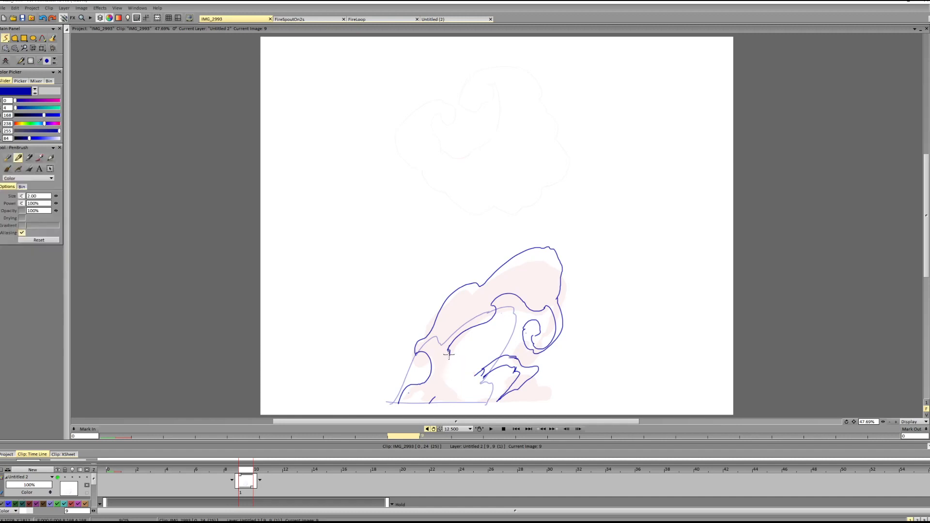
- Redraw the bottom of the hollow and the base as thin jagged tongues joining the right puff
{"action": "left_click_drag", "start_coordinate": [449, 354], "coordinate": [444, 398]}
{"action": "mouse_move", "coordinate": [478, 372]}
{"action": "left_mouse_down"}
{"action": "mouse_move", "coordinate": [452, 399]}
{"action": "mouse_move", "coordinate": [467, 382]}
{"action": "mouse_move", "coordinate": [459, 380]}
{"action": "mouse_move", "coordinate": [479, 371]}
{"action": "mouse_move", "coordinate": [456, 390]}
{"action": "mouse_move", "coordinate": [497, 367]}
{"action": "left_mouse_up"}
{"action": "key", "text": "ctrl+z"}
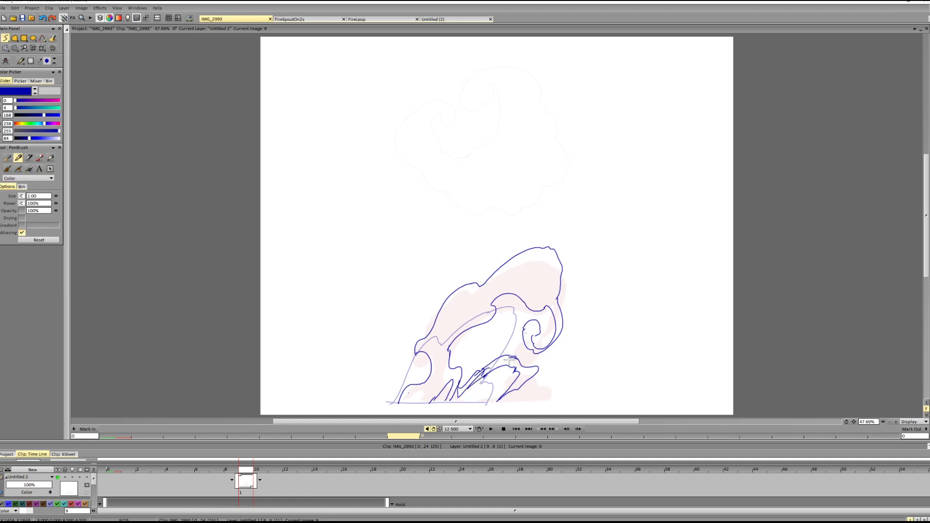
{"action": "key", "text": "Right"}
{"action": "key", "text": "Left"}
- Add a new layer on frame 9 and lower the opacity of the Untitled 2 layer to 49%
{"action": "key", "text": "ctrl+shift+n"}
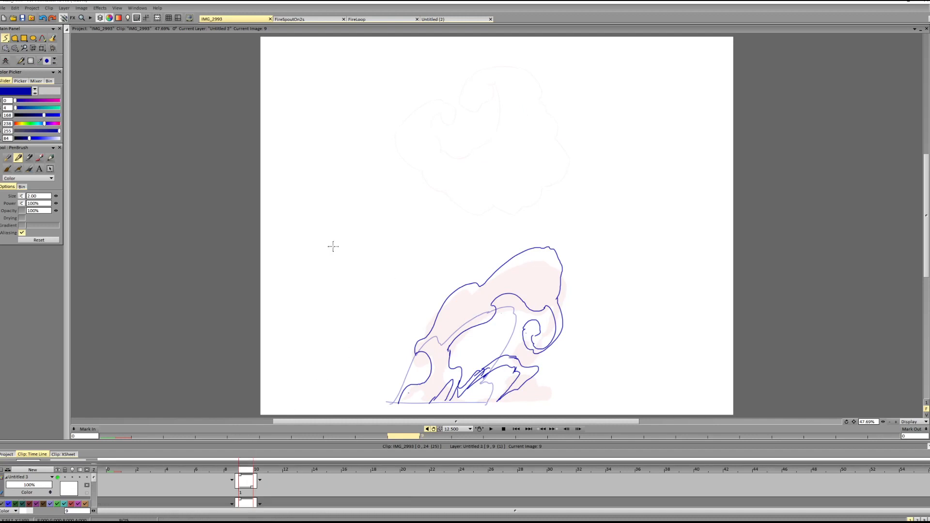
{"action": "mouse_move", "coordinate": [30, 485]}
{"action": "left_mouse_down"}
{"action": "mouse_move", "coordinate": [56, 486]}
{"action": "mouse_move", "coordinate": [29, 494]}
{"action": "left_mouse_up"}
{"action": "scroll", "coordinate": [56, 486], "scroll_direction": "down", "scroll_amount": 1}
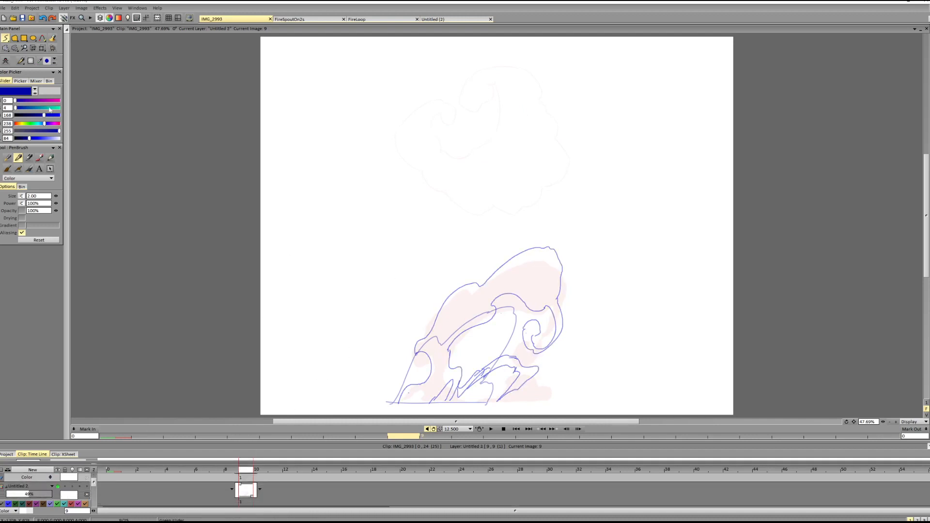
- Set the pen color's red value to 255 and draw nested pink curves inside the lower shape's left base
{"action": "left_click_drag", "start_coordinate": [15, 101], "coordinate": [102, 102]}
{"action": "key", "text": "Left"}
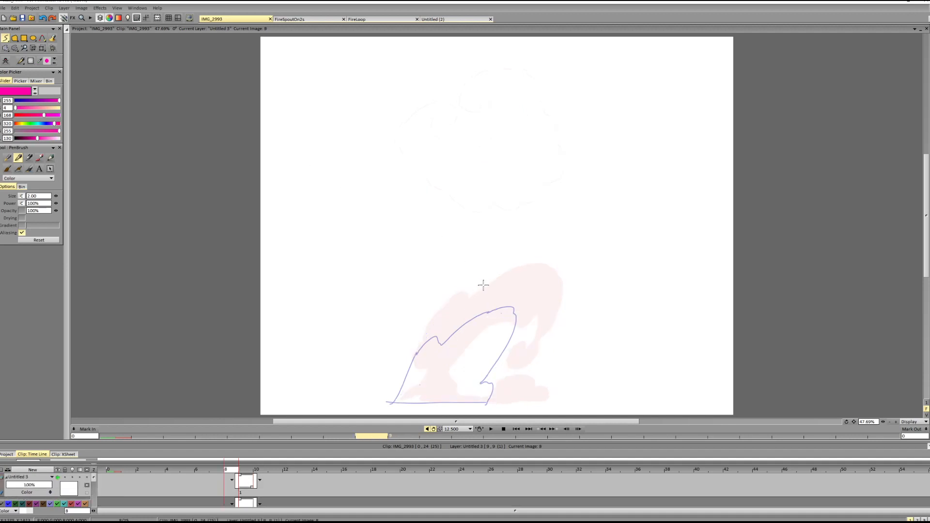
{"action": "key", "text": "Right"}
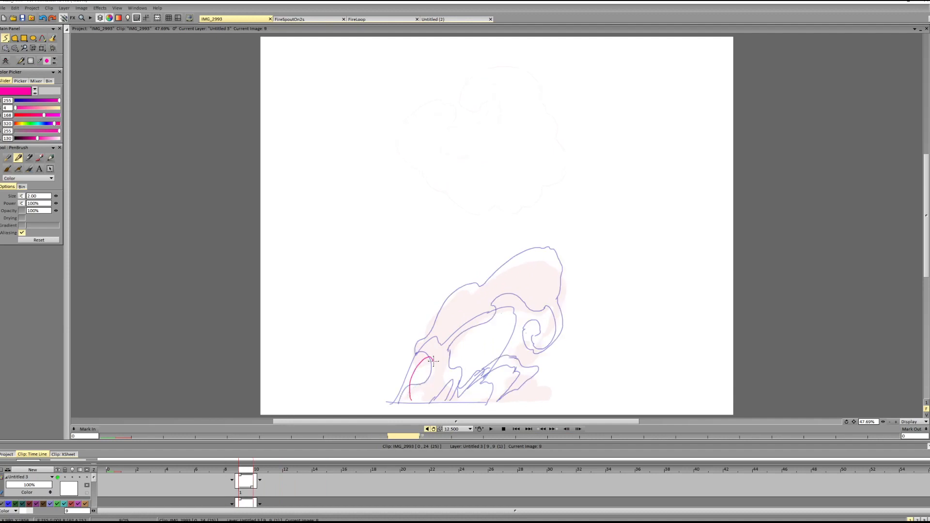
{"action": "left_click_drag", "start_coordinate": [408, 401], "coordinate": [423, 362]}
{"action": "left_click_drag", "start_coordinate": [413, 394], "coordinate": [419, 369]}
{"action": "key", "text": "ctrl+z"}
{"action": "left_click_drag", "start_coordinate": [409, 401], "coordinate": [429, 370]}
{"action": "key", "text": "ctrl+z"}
{"action": "left_click_drag", "start_coordinate": [411, 401], "coordinate": [434, 373]}
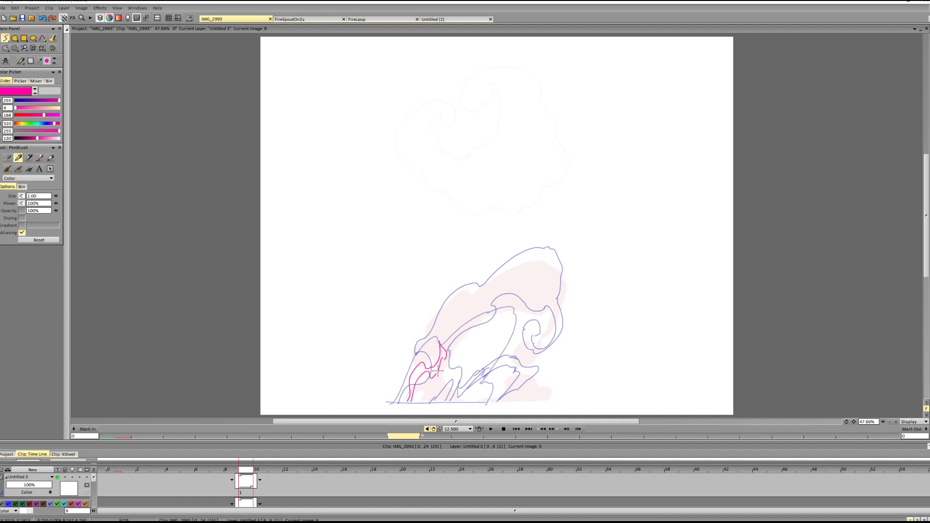
- Draw a thin pink tongue branching from the left-base curves and running down inside the hollow, undoing the unwanted strokes
{"action": "mouse_move", "coordinate": [450, 362]}
{"action": "left_mouse_down"}
{"action": "mouse_move", "coordinate": [434, 375]}
{"action": "mouse_move", "coordinate": [474, 351]}
{"action": "mouse_move", "coordinate": [459, 373]}
{"action": "mouse_move", "coordinate": [451, 365]}
{"action": "mouse_move", "coordinate": [434, 376]}
{"action": "mouse_move", "coordinate": [438, 366]}
{"action": "mouse_move", "coordinate": [435, 385]}
{"action": "mouse_move", "coordinate": [449, 358]}
{"action": "mouse_move", "coordinate": [463, 379]}
{"action": "mouse_move", "coordinate": [443, 349]}
{"action": "mouse_move", "coordinate": [438, 358]}
{"action": "mouse_move", "coordinate": [446, 349]}
{"action": "mouse_move", "coordinate": [471, 356]}
{"action": "mouse_move", "coordinate": [451, 373]}
{"action": "mouse_move", "coordinate": [461, 352]}
{"action": "mouse_move", "coordinate": [446, 357]}
{"action": "mouse_move", "coordinate": [434, 380]}
{"action": "mouse_move", "coordinate": [448, 354]}
{"action": "mouse_move", "coordinate": [430, 382]}
{"action": "mouse_move", "coordinate": [443, 360]}
{"action": "left_mouse_up"}
{"action": "key", "text": "ctrl+z"}
{"action": "key", "text": "ctrl+z"}
{"action": "key", "text": "ctrl+z"}
{"action": "key", "text": "n"}
{"action": "key", "text": "n"}
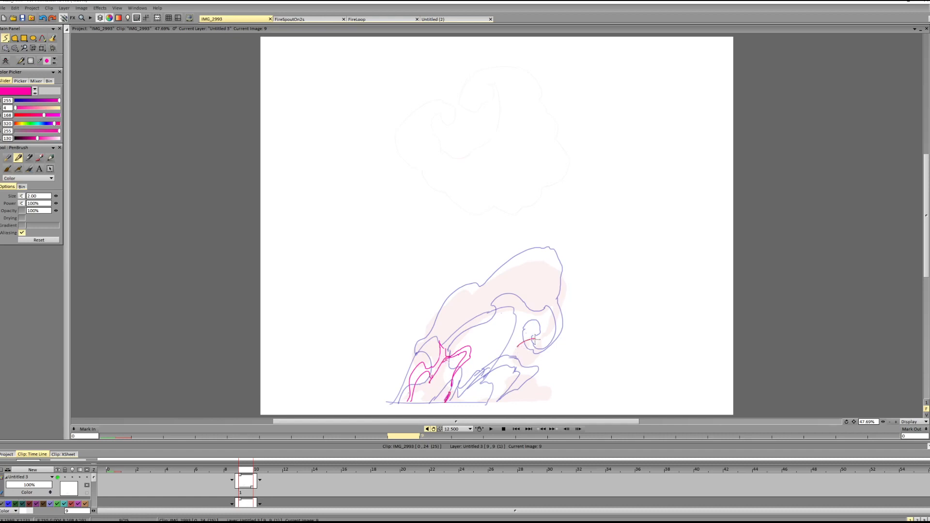
- Add small pink slivers along the right puff, inside the spiral curl and above the left base
{"action": "left_click_drag", "start_coordinate": [511, 348], "coordinate": [540, 348]}
{"action": "mouse_move", "coordinate": [540, 347]}
{"action": "left_mouse_down"}
{"action": "mouse_move", "coordinate": [497, 363]}
{"action": "mouse_move", "coordinate": [536, 371]}
{"action": "left_mouse_up"}
{"action": "left_click_drag", "start_coordinate": [440, 345], "coordinate": [435, 328]}
{"action": "left_click_drag", "start_coordinate": [545, 313], "coordinate": [538, 325]}
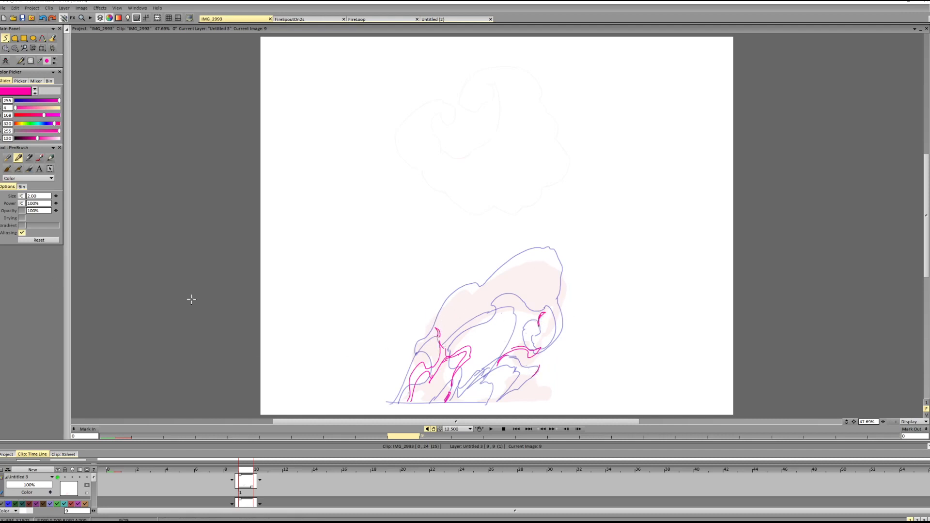
- Move the pink drawing on the Untitled 3 layer from frame 9 to frame 10
{"action": "left_click", "coordinate": [249, 492]}
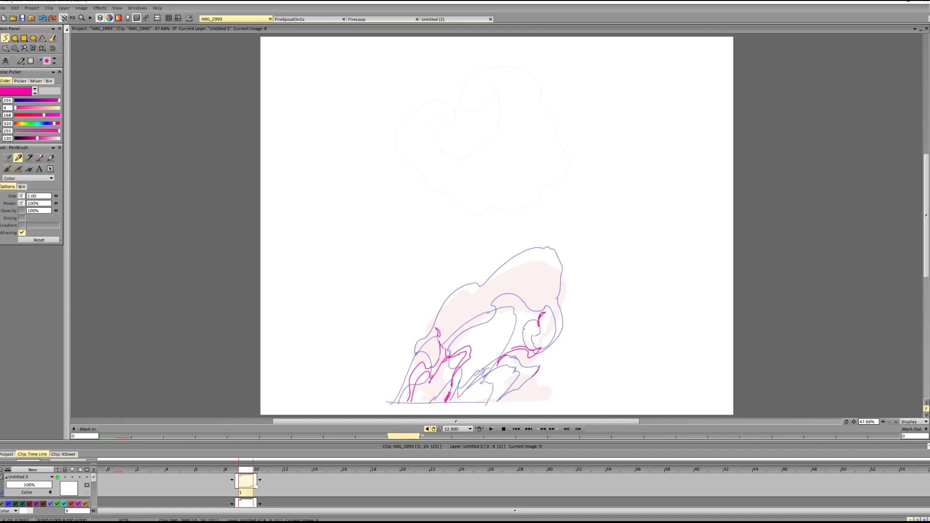
{"action": "left_click_drag", "start_coordinate": [255, 486], "coordinate": [244, 469]}
{"action": "left_click_drag", "start_coordinate": [93, 480], "coordinate": [93, 492]}
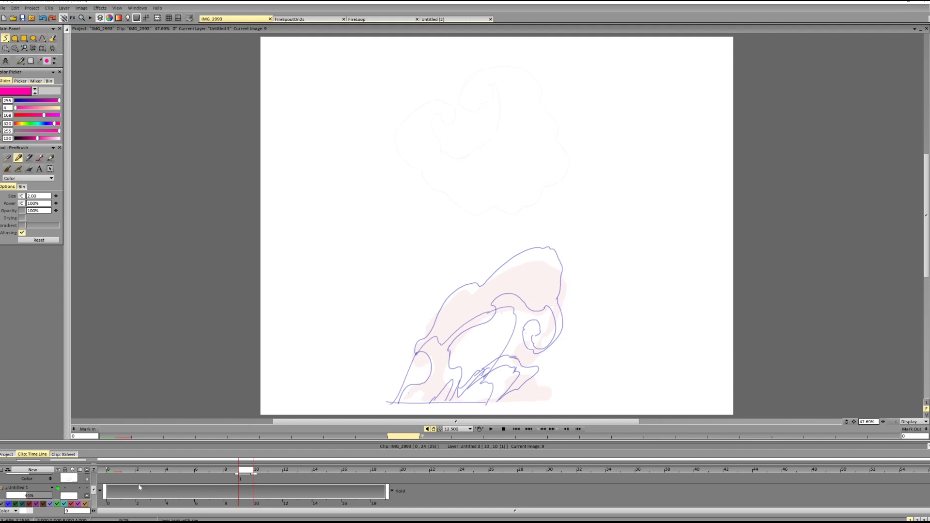
- Delete the Untitled 1 layer's images from frame 8 through frame 18
{"action": "left_click", "coordinate": [386, 504]}
{"action": "left_click", "coordinate": [234, 504]}
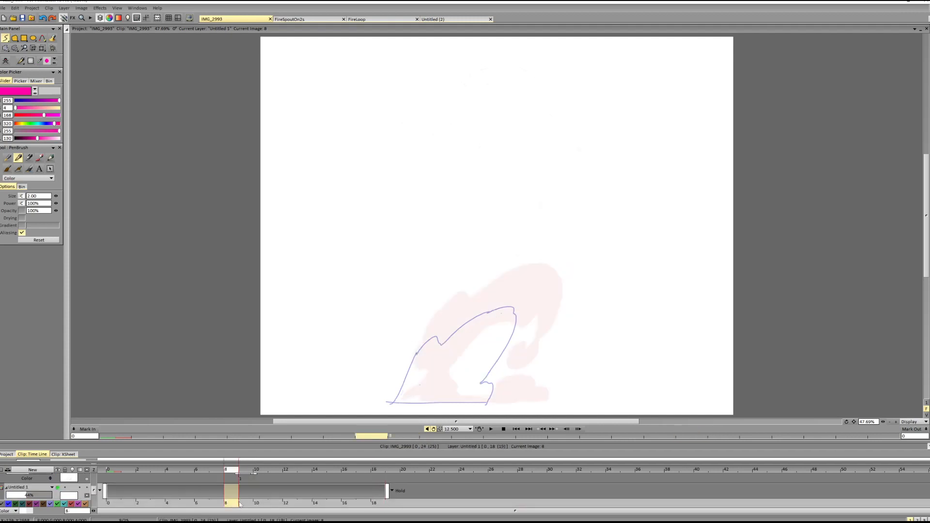
{"action": "left_click", "coordinate": [381, 501]}
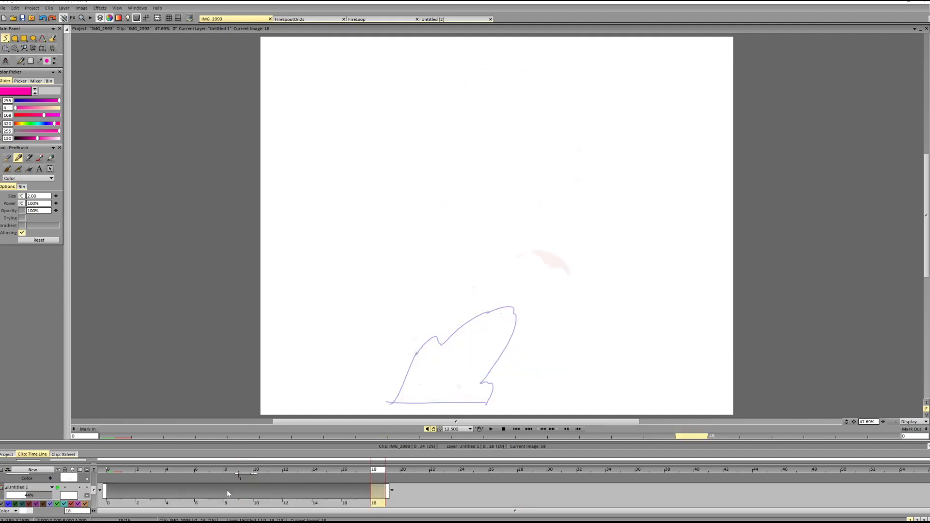
{"action": "left_click", "coordinate": [237, 504], "text": "shift"}
{"action": "key", "text": "Delete"}
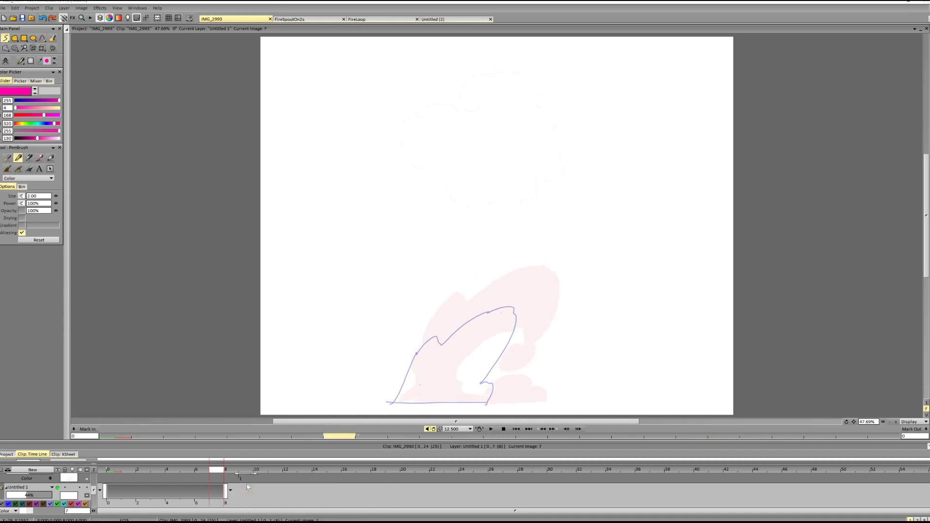
{"action": "key", "text": "Right"}
{"action": "key", "text": "Left"}
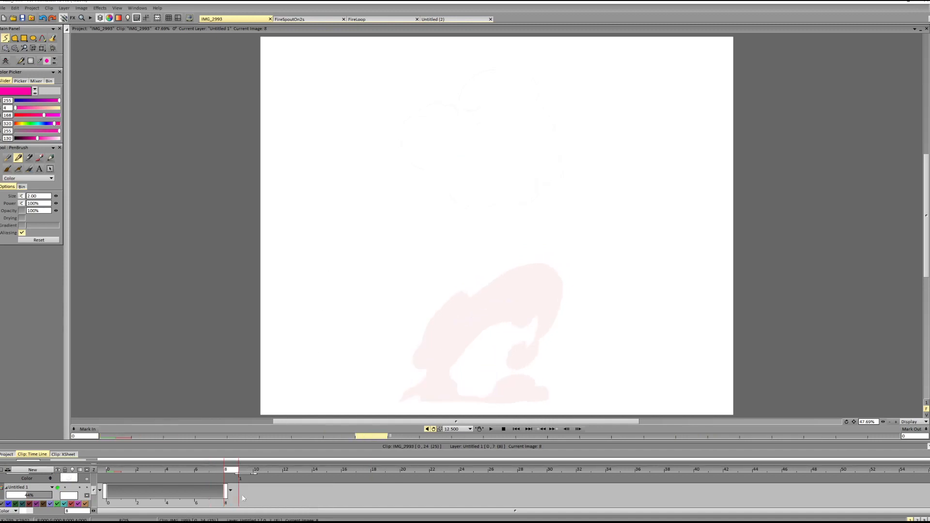
- Extend the Untitled 1 layer's exposure to end on frame 8
{"action": "left_click", "coordinate": [222, 503]}
{"action": "scroll", "coordinate": [227, 495], "scroll_direction": "down", "scroll_amount": 4}
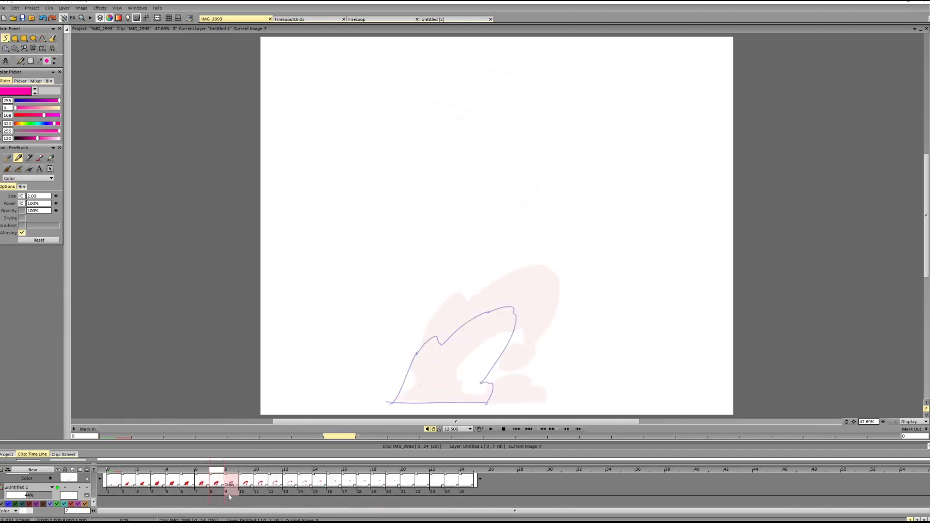
{"action": "scroll", "coordinate": [228, 493], "scroll_direction": "up", "scroll_amount": 5}
{"action": "scroll", "coordinate": [230, 493], "scroll_direction": "down", "scroll_amount": 5}
{"action": "scroll", "coordinate": [231, 477], "scroll_direction": "up", "scroll_amount": 1}
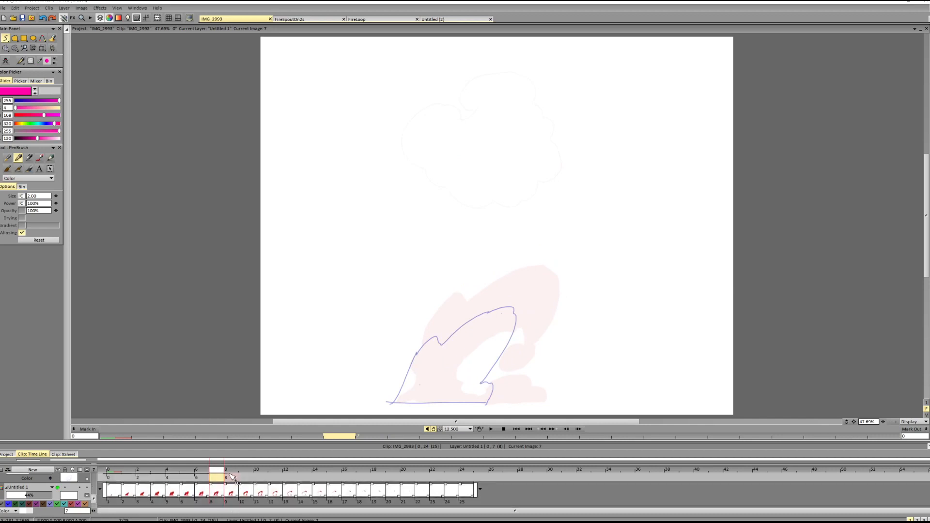
{"action": "scroll", "coordinate": [233, 479], "scroll_direction": "up", "scroll_amount": 1}
{"action": "left_click_drag", "start_coordinate": [228, 480], "coordinate": [237, 487]}
- Set the Untitled 1 layer's opacity to 100% and restore the Untitled 2 layer's full line strength
{"action": "key", "text": "Left"}
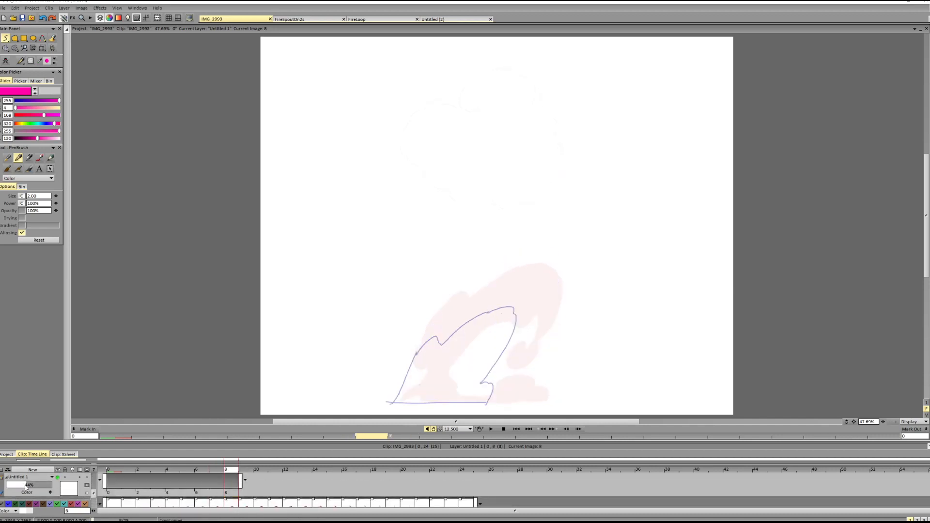
{"action": "left_click_drag", "start_coordinate": [45, 485], "coordinate": [94, 483]}
{"action": "key", "text": "Right"}
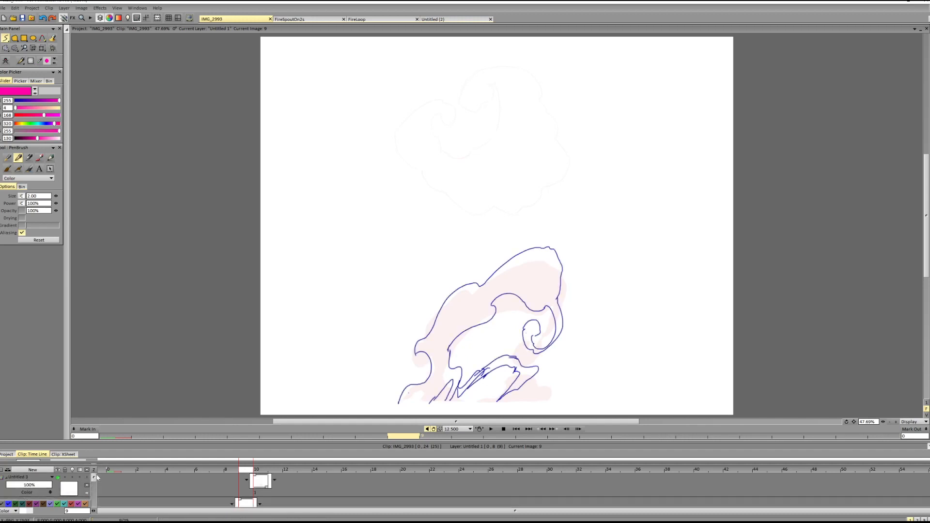
- Flip back and forth through frames 7 to 11 to compare the solid, hollowed and broken-up drawings
{"action": "scroll", "coordinate": [252, 480], "scroll_direction": "down", "scroll_amount": 2}
{"action": "key", "text": "Left"}
{"action": "key", "text": "Left"}
{"action": "key", "text": "Right"}
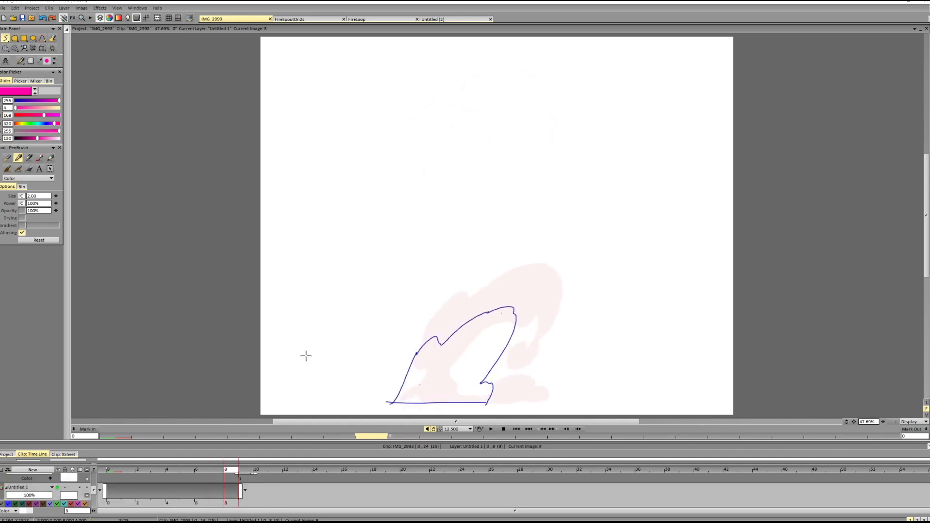
{"action": "key", "text": "Right"}
{"action": "key", "text": "Left"}
{"action": "key", "text": "Right"}
{"action": "key", "text": "Right"}
{"action": "key", "text": "Right"}
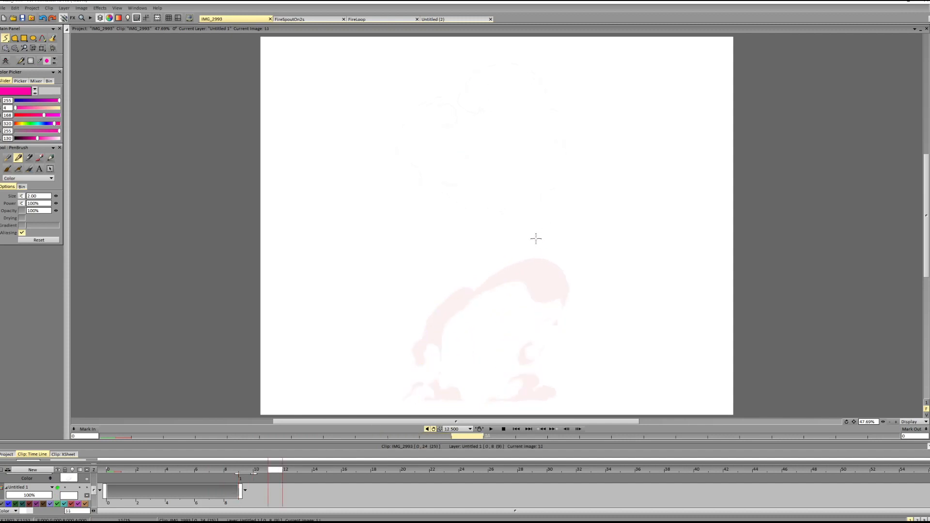
{"action": "key", "text": "Left"}
{"action": "key", "text": "Left"}
{"action": "key", "text": "Right"}
{"action": "key", "text": "Left"}
{"action": "key", "text": "Right"}
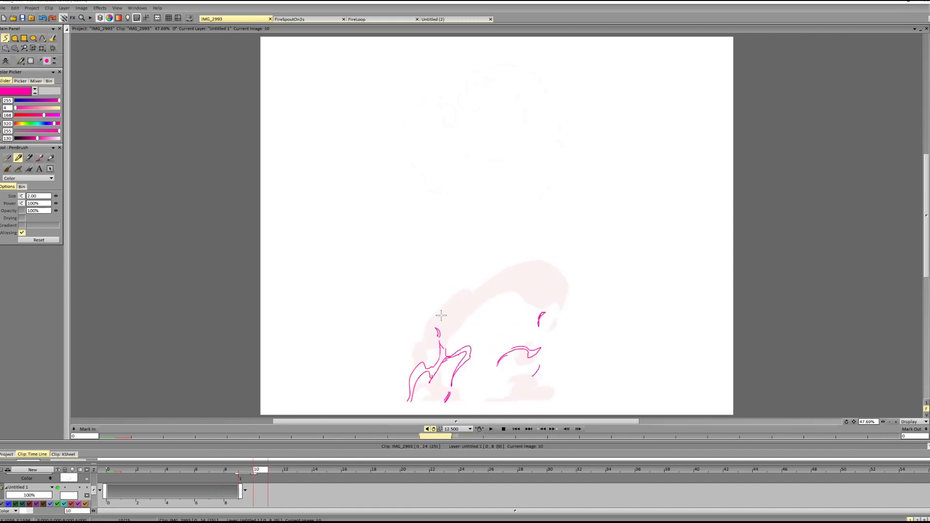
{"action": "key", "text": "Left"}
{"action": "key", "text": "Right"}
{"action": "key", "text": "Left"}
{"action": "key", "text": "Right"}
- Undo the stray stroke on Untitled 1 and draw a small pink peak above the left base on Untitled 3, frame 10
{"action": "key", "text": "ctrl+z"}
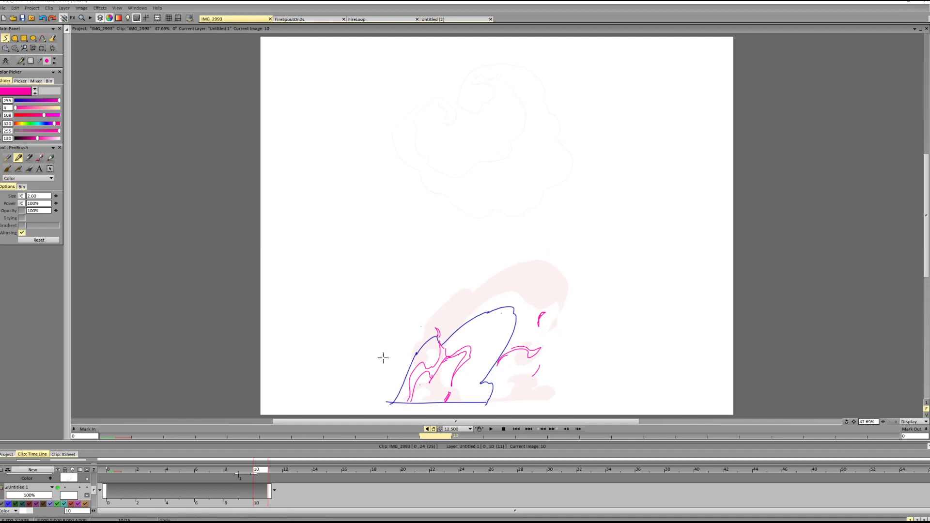
{"action": "key", "text": "Left"}
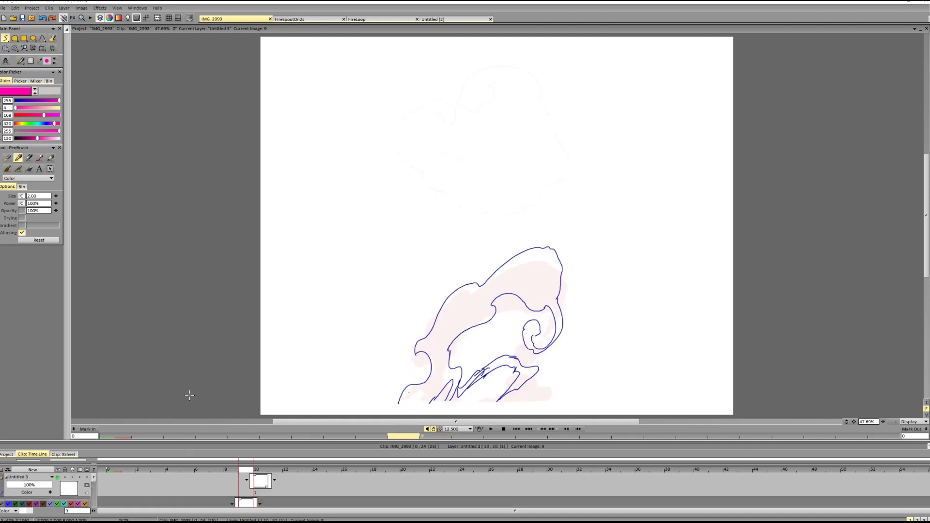
{"action": "key", "text": "Right"}
{"action": "key", "text": "Left"}
{"action": "key", "text": "Left"}
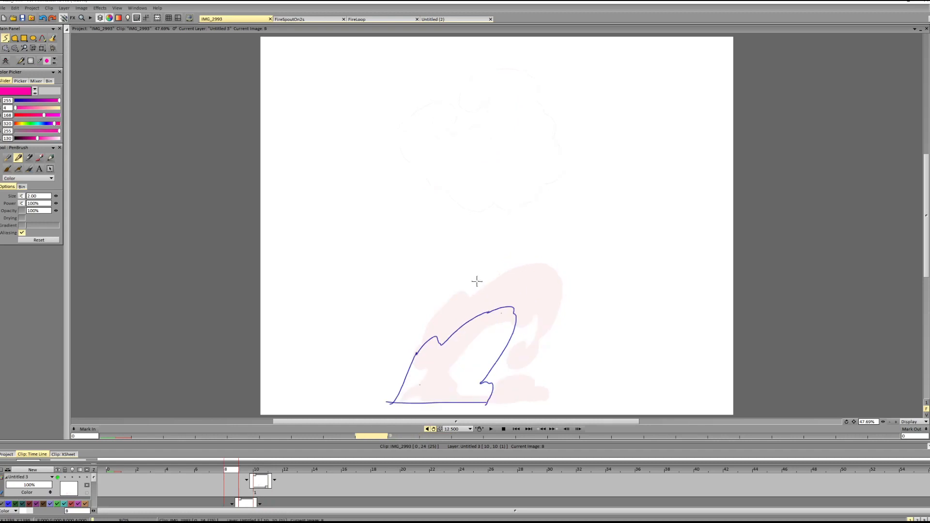
{"action": "key", "text": "Right"}
{"action": "key", "text": "Right"}
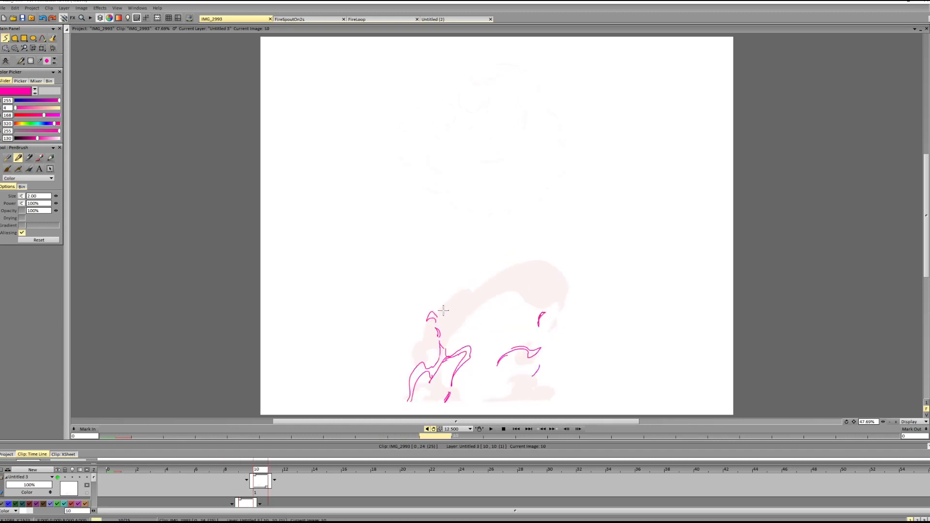
- Draw a hollow pink tongue rising along the shape's upper-left shoulder, with a small sliver beyond its tip
{"action": "key", "text": "Left"}
{"action": "key", "text": "Right"}
{"action": "mouse_move", "coordinate": [438, 310]}
{"action": "left_mouse_down"}
{"action": "mouse_move", "coordinate": [484, 263]}
{"action": "mouse_move", "coordinate": [445, 320]}
{"action": "mouse_move", "coordinate": [478, 262]}
{"action": "mouse_move", "coordinate": [485, 266]}
{"action": "mouse_move", "coordinate": [468, 304]}
{"action": "mouse_move", "coordinate": [438, 321]}
{"action": "left_mouse_up"}
{"action": "key", "text": "ctrl+z"}
{"action": "key", "text": "Left"}
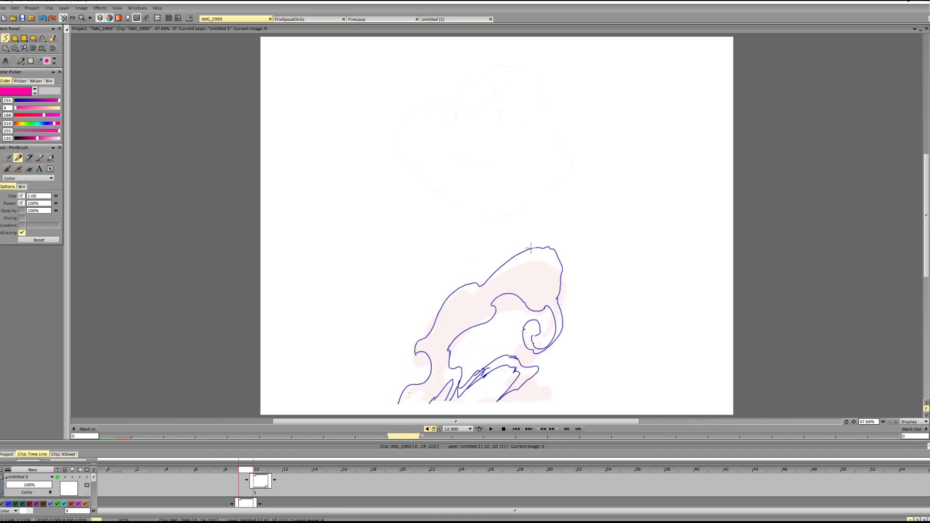
{"action": "key", "text": "Right"}
{"action": "key", "text": "Left"}
{"action": "key", "text": "Right"}
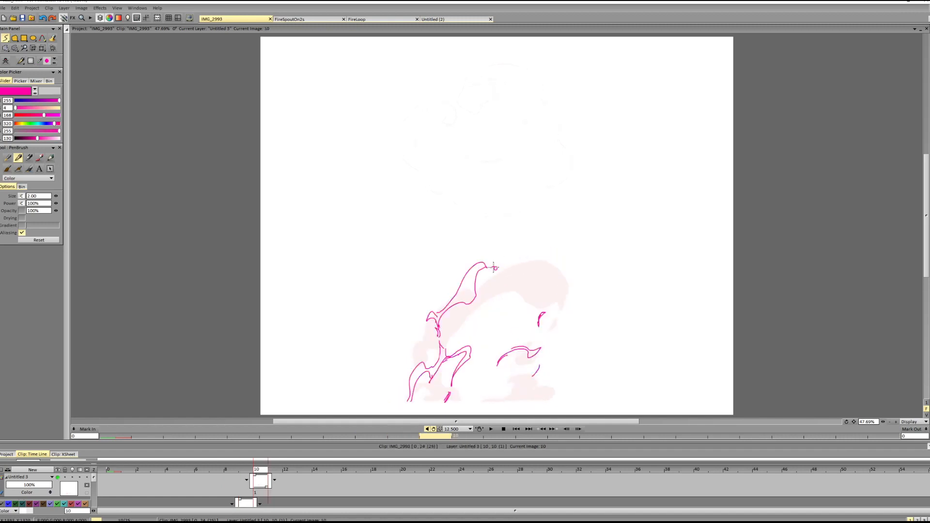
{"action": "key", "text": "Left"}
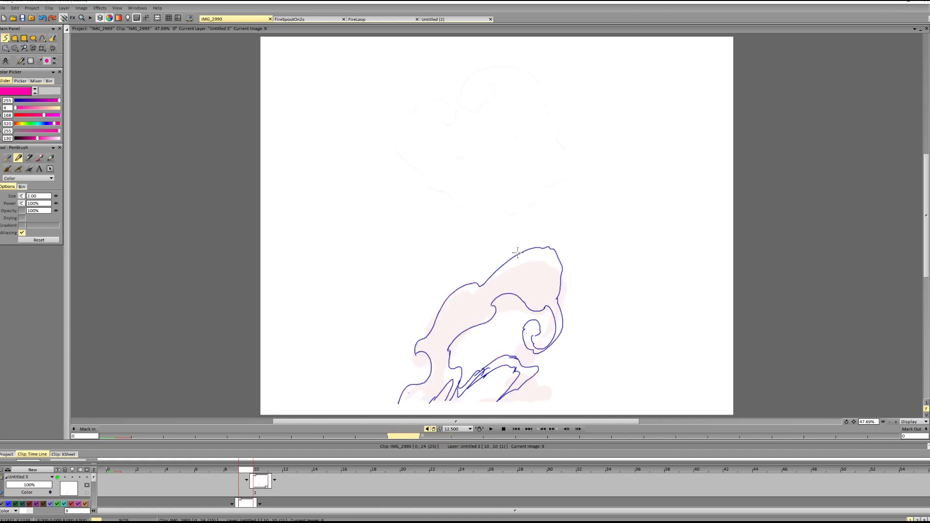
- Draw a thin pink arch of two nested curves over the shape's upper-right top, above the previous frame's outline
{"action": "key", "text": "Right"}
{"action": "mouse_move", "coordinate": [520, 252]}
{"action": "left_mouse_down"}
{"action": "mouse_move", "coordinate": [552, 233]}
{"action": "mouse_move", "coordinate": [573, 276]}
{"action": "left_mouse_up"}
{"action": "key", "text": "Left"}
{"action": "key", "text": "Right"}
{"action": "key", "text": "Left"}
{"action": "key", "text": "Right"}
{"action": "mouse_move", "coordinate": [513, 257]}
{"action": "left_mouse_down"}
{"action": "mouse_move", "coordinate": [549, 245]}
{"action": "mouse_move", "coordinate": [567, 266]}
{"action": "left_mouse_up"}
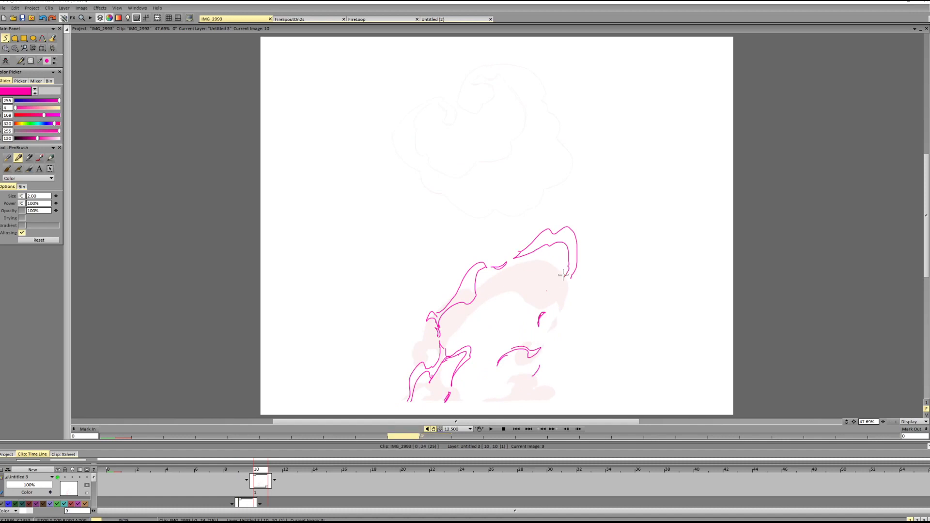
- Continue the pink arch down the shape's right edge and finish it with a small hooked piece
{"action": "key", "text": "Left"}
{"action": "key", "text": "Right"}
{"action": "key", "text": "Left"}
{"action": "key", "text": "Left"}
{"action": "key", "text": "Right"}
{"action": "key", "text": "Right"}
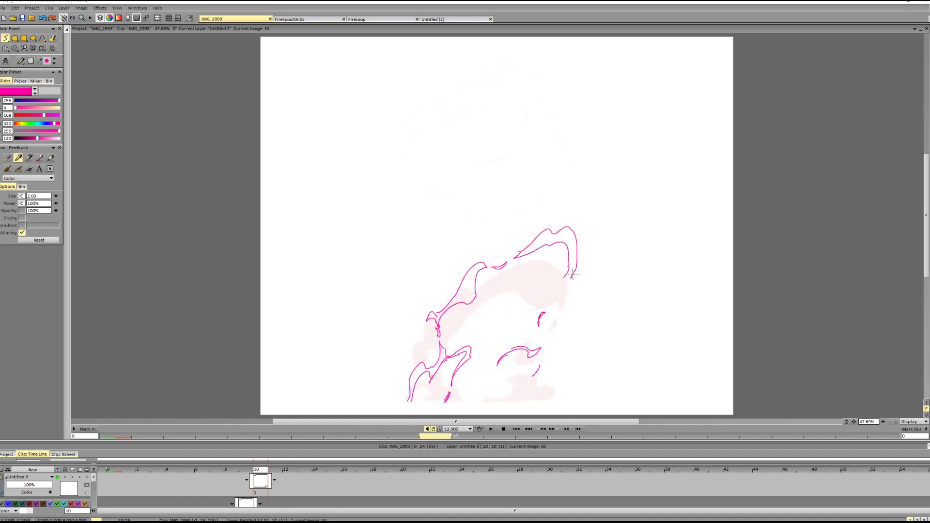
{"action": "mouse_move", "coordinate": [573, 273]}
{"action": "left_mouse_down"}
{"action": "mouse_move", "coordinate": [568, 308]}
{"action": "mouse_move", "coordinate": [557, 304]}
{"action": "mouse_move", "coordinate": [569, 281]}
{"action": "left_mouse_up"}
{"action": "key", "text": "Left"}
{"action": "key", "text": "Right"}
- Erase the tongue beside the left-base curves and redraw it as a longer, thinner arc reaching further right
{"action": "key", "text": "shift+d"}
{"action": "mouse_move", "coordinate": [444, 353]}
{"action": "left_mouse_down"}
{"action": "mouse_move", "coordinate": [469, 362]}
{"action": "mouse_move", "coordinate": [452, 344]}
{"action": "mouse_move", "coordinate": [434, 368]}
{"action": "mouse_move", "coordinate": [479, 339]}
{"action": "mouse_move", "coordinate": [463, 370]}
{"action": "mouse_move", "coordinate": [464, 345]}
{"action": "mouse_move", "coordinate": [448, 352]}
{"action": "mouse_move", "coordinate": [459, 354]}
{"action": "mouse_move", "coordinate": [464, 344]}
{"action": "mouse_move", "coordinate": [441, 352]}
{"action": "left_mouse_up"}
{"action": "key", "text": "b"}
{"action": "key", "text": "shift+d"}
{"action": "key", "text": "d"}
{"action": "key", "text": "shift+d"}
{"action": "key", "text": "d"}
{"action": "left_click_drag", "start_coordinate": [442, 352], "coordinate": [470, 346]}
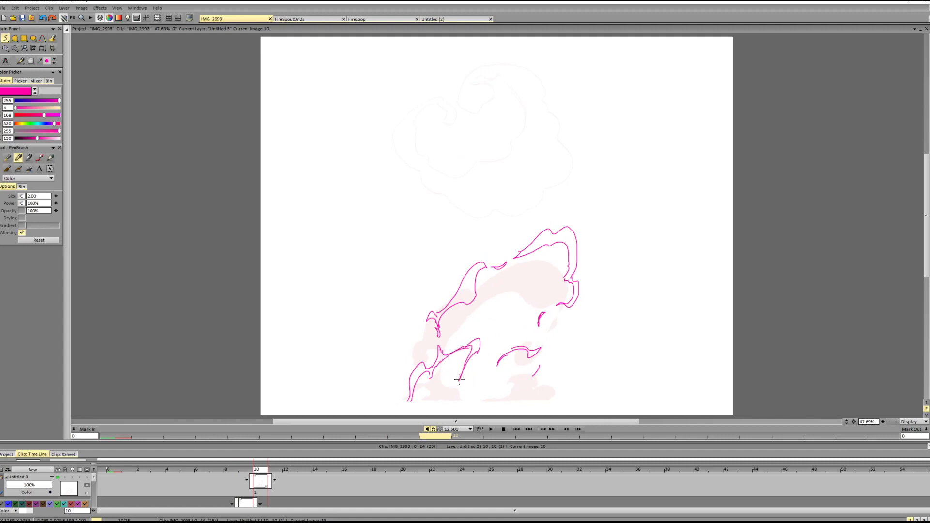
- Finish the redrawn tongue's lower end with a small forked foot and add a short dash below the right puff's curve
{"action": "left_click_drag", "start_coordinate": [459, 379], "coordinate": [462, 396]}
{"action": "key", "text": "ctrl+z"}
{"action": "key", "text": "ctrl+z"}
{"action": "mouse_move", "coordinate": [493, 372]}
{"action": "left_mouse_down"}
{"action": "mouse_move", "coordinate": [486, 379]}
{"action": "mouse_move", "coordinate": [492, 373]}
{"action": "left_mouse_up"}
- Erase the leftover spiral fragment on the right and replace it with a short stroke below the hooked piece
{"action": "key", "text": "shift+d"}
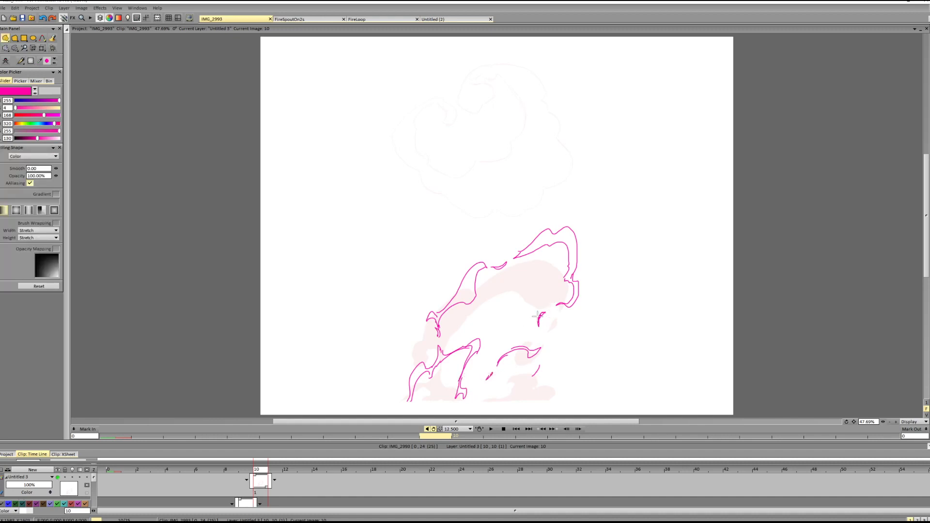
{"action": "left_click_drag", "start_coordinate": [541, 315], "coordinate": [534, 315]}
{"action": "key", "text": "d"}
{"action": "key", "text": "Left"}
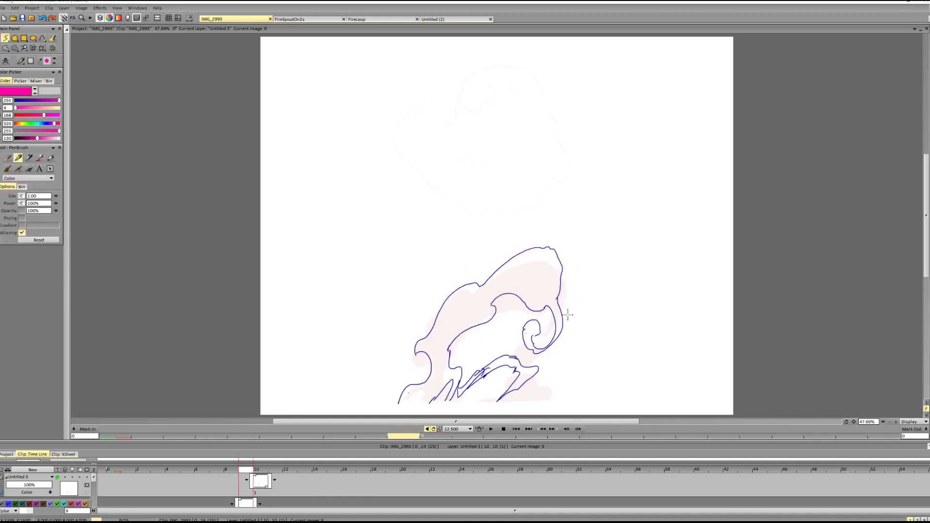
{"action": "key", "text": "Right"}
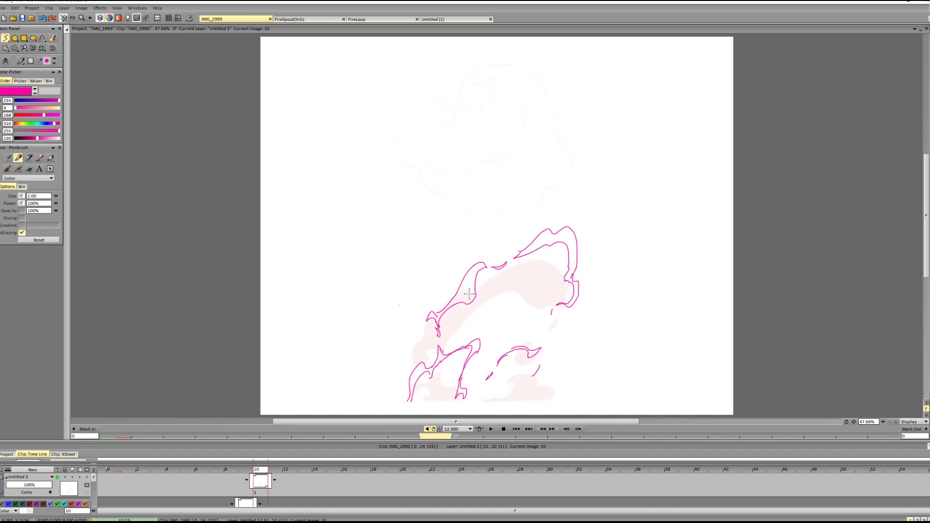
- Flip repeatedly between frames 8, 9 and 10 to review how the hollowed shape breaks into thin pieces
{"action": "key", "text": "Left"}
{"action": "key", "text": "Right"}
{"action": "key", "text": "Left"}
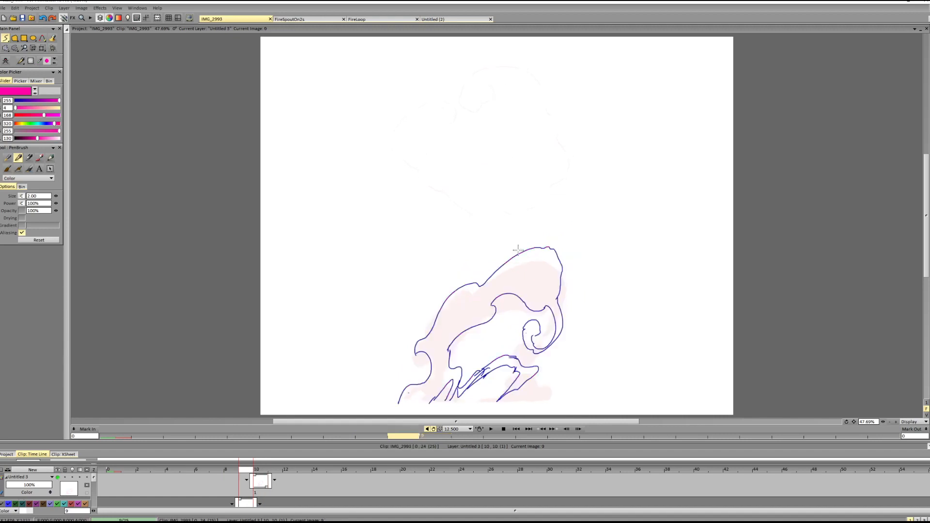
{"action": "key", "text": "Right"}
{"action": "key", "text": "Left"}
{"action": "key", "text": "Left"}
{"action": "key", "text": "Right"}
{"action": "key", "text": "Right"}
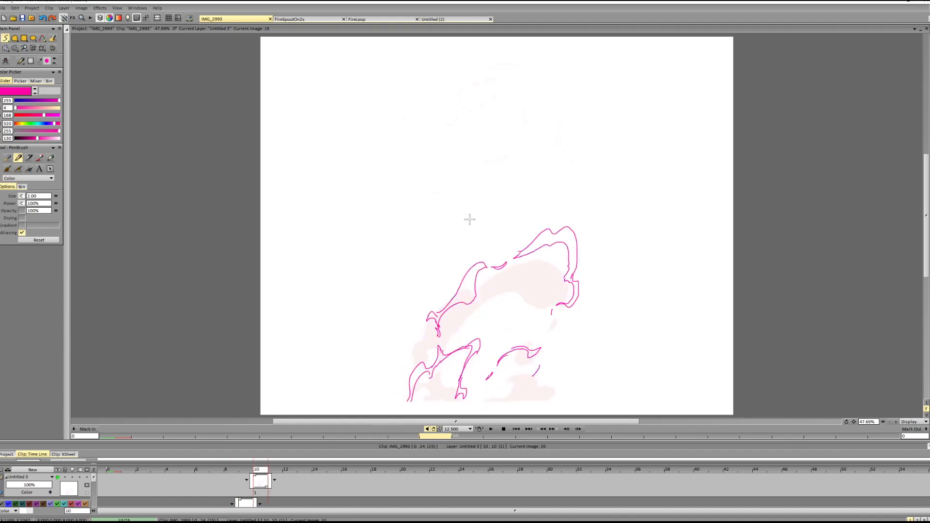
{"action": "key", "text": "Left"}
{"action": "key", "text": "Left"}
{"action": "key", "text": "Right"}
{"action": "key", "text": "Right"}
{"action": "key", "text": "Left"}
{"action": "key", "text": "Right"}
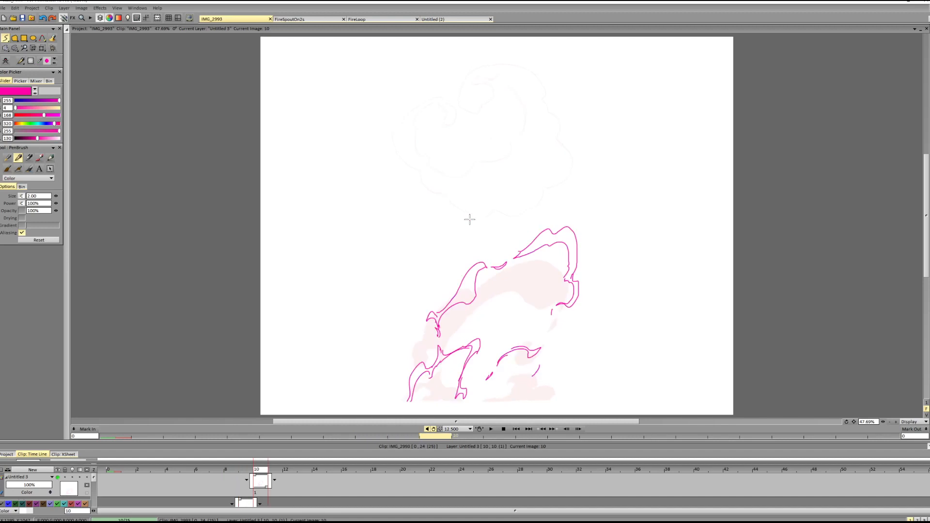